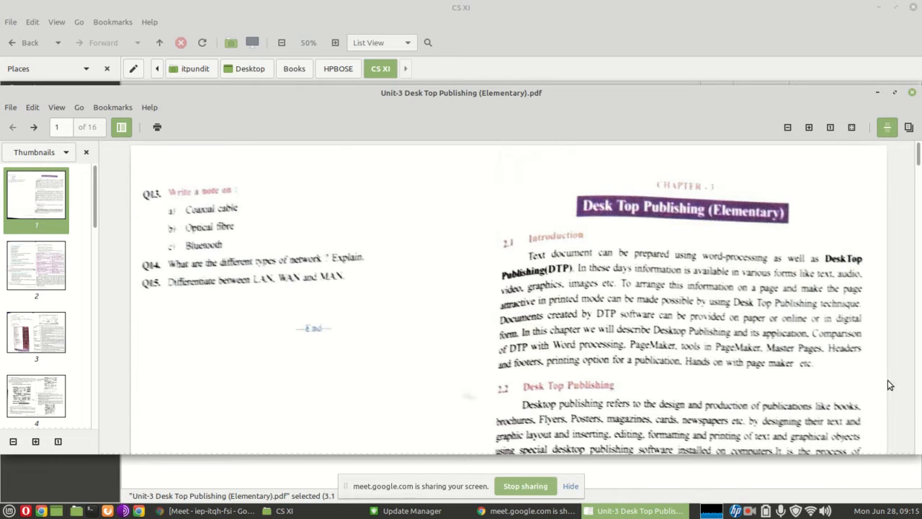
# Read the Desk Top Publishing chapter's introduction, DTP software, advantages and disadvantages, and the comparison with word processing
pyautogui.scroll(-1, 684, 348)
pyautogui.scroll(-4, 684, 348)
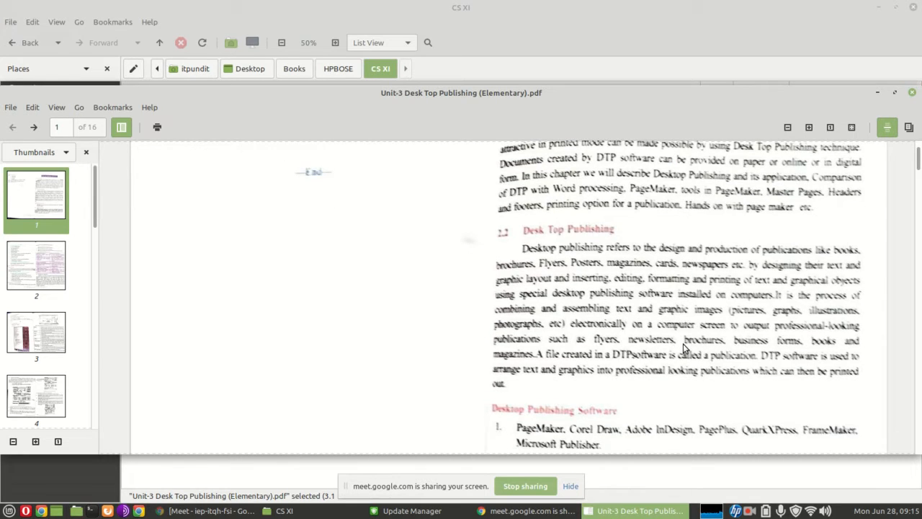
pyautogui.scroll(-2, 683, 344)
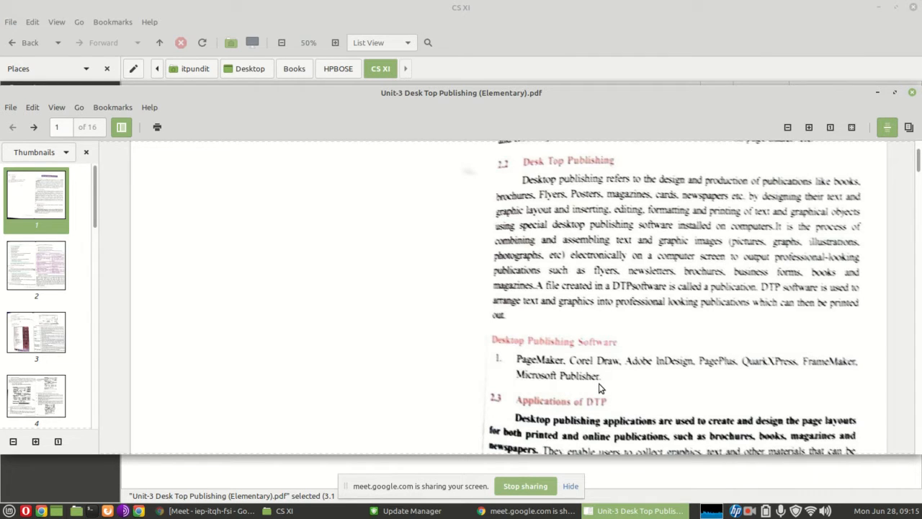
pyautogui.scroll(-10, 599, 388)
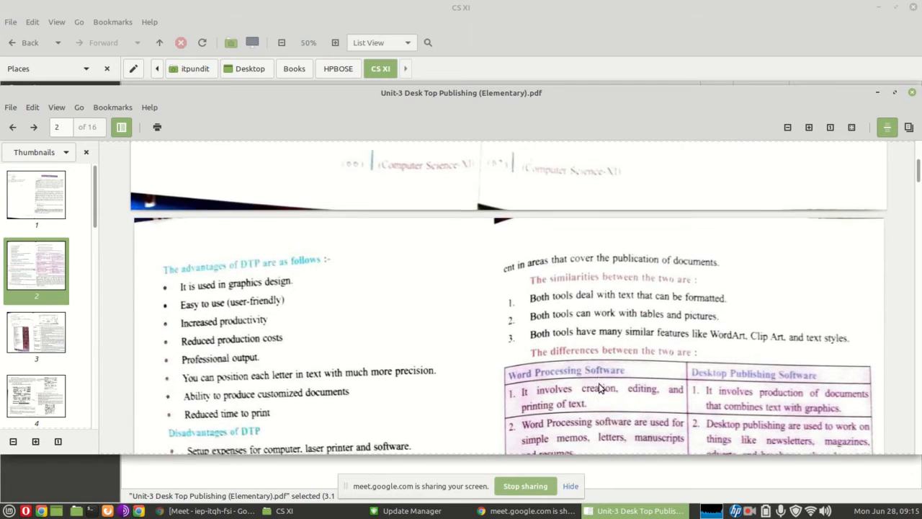
pyautogui.scroll(-1, 598, 388)
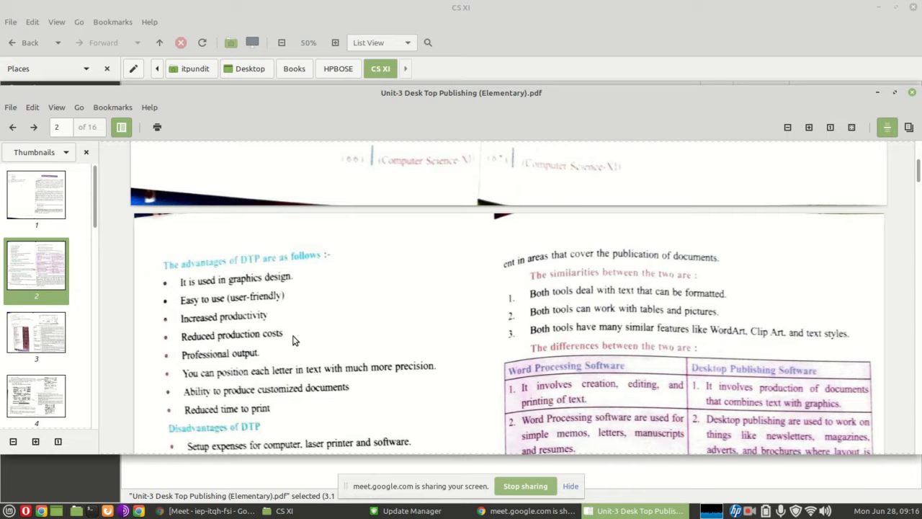
pyautogui.scroll(-8, 293, 340)
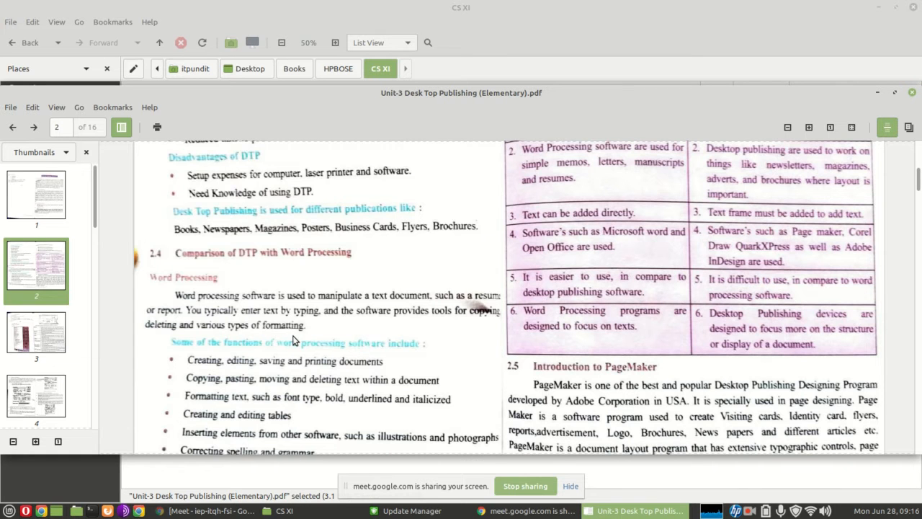
pyautogui.scroll(-2, 292, 340)
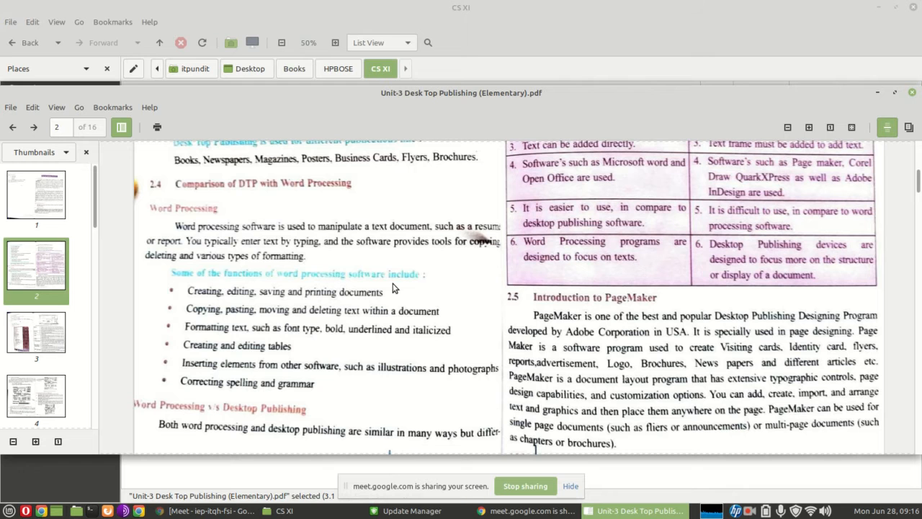
pyautogui.scroll(5, 392, 289)
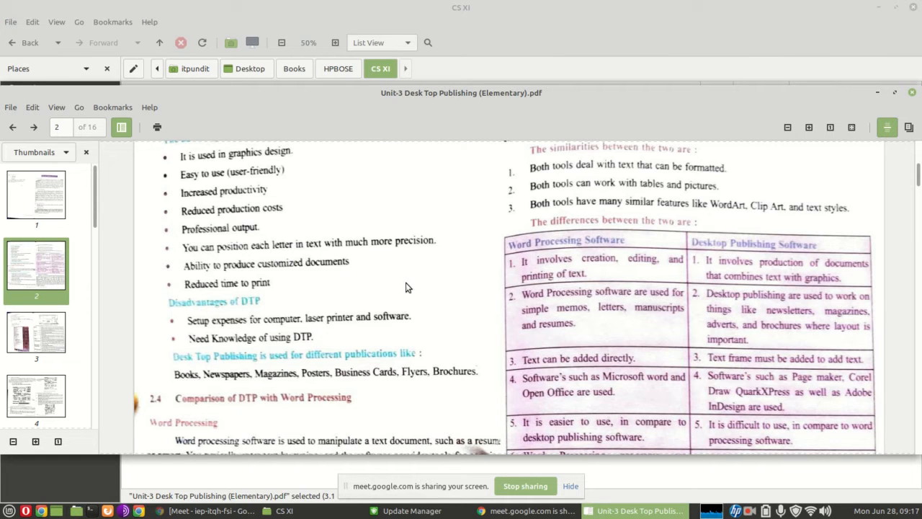
pyautogui.scroll(-3, 699, 274)
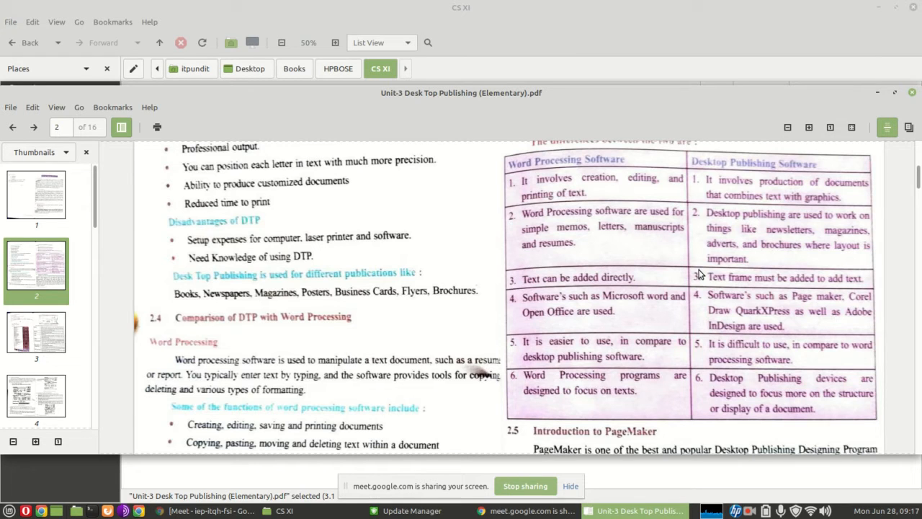
pyautogui.click(749, 512)
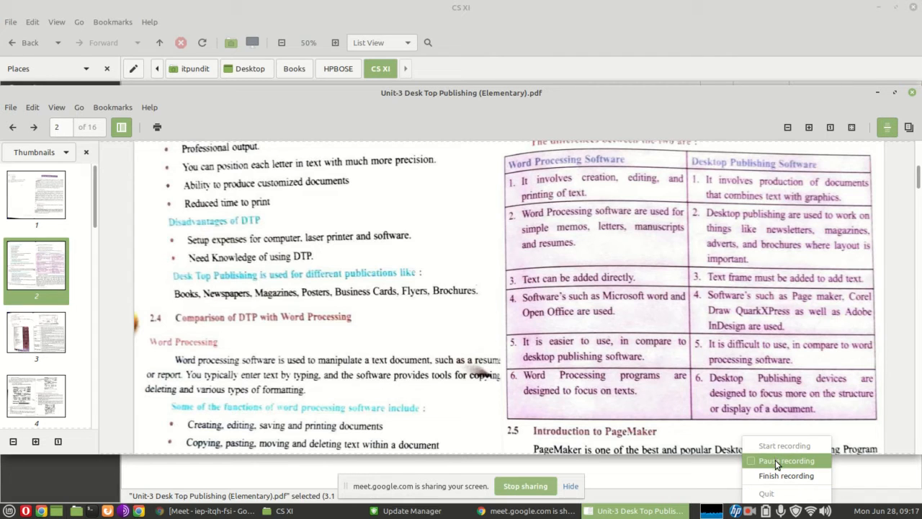
pyautogui.click(776, 460)
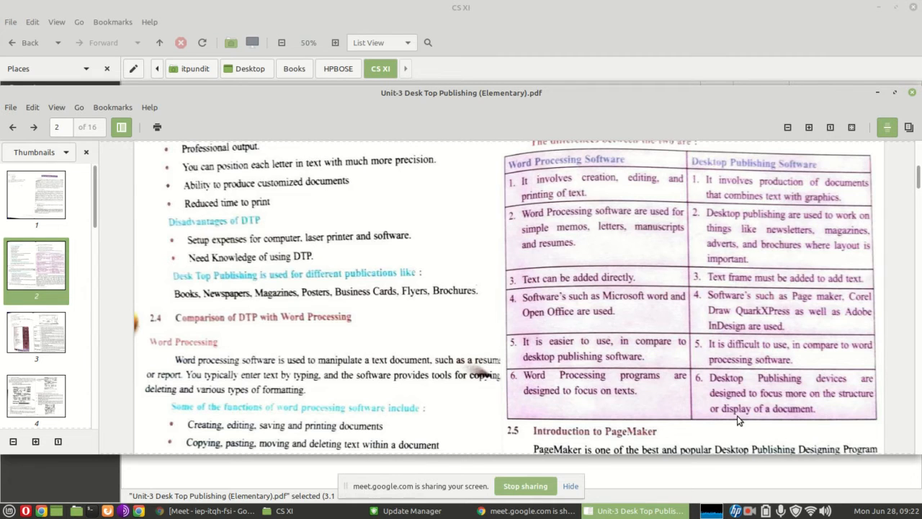
# Examine the PageMaker introduction, the steps for starting it, the labelled window figure and the table of window components
pyautogui.scroll(-6, 737, 421)
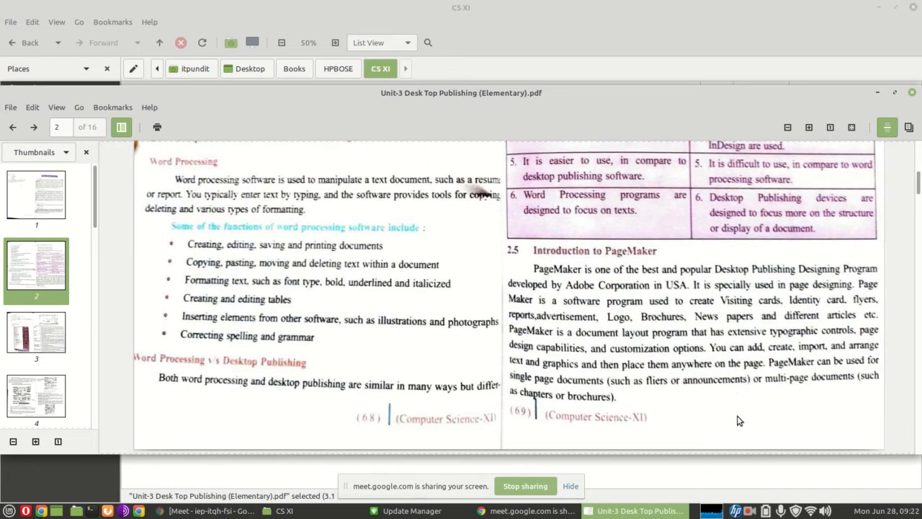
pyautogui.scroll(-6, 737, 421)
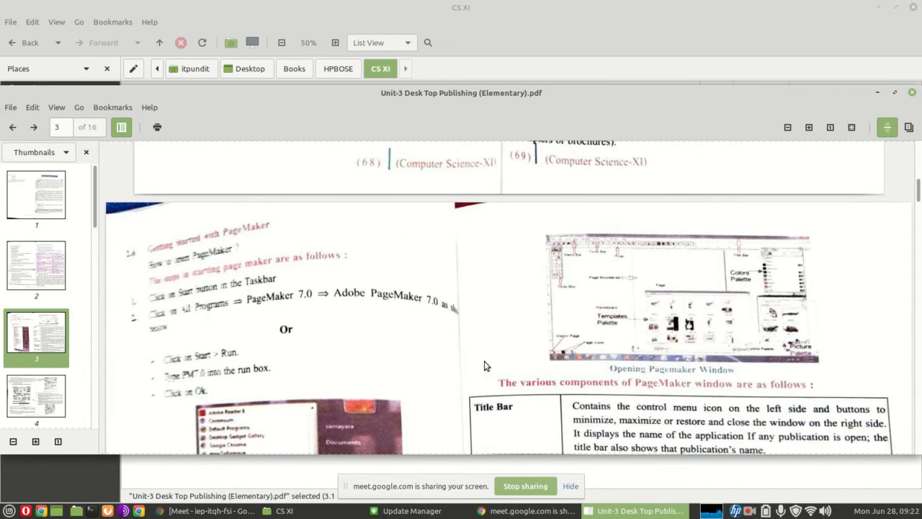
pyautogui.scroll(-5, 346, 324)
pyautogui.scroll(-3, 347, 324)
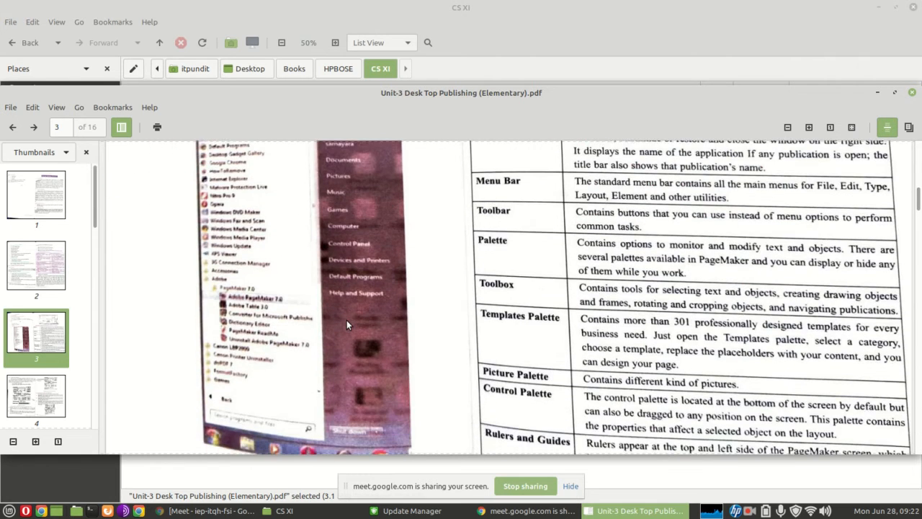
pyautogui.scroll(5, 347, 324)
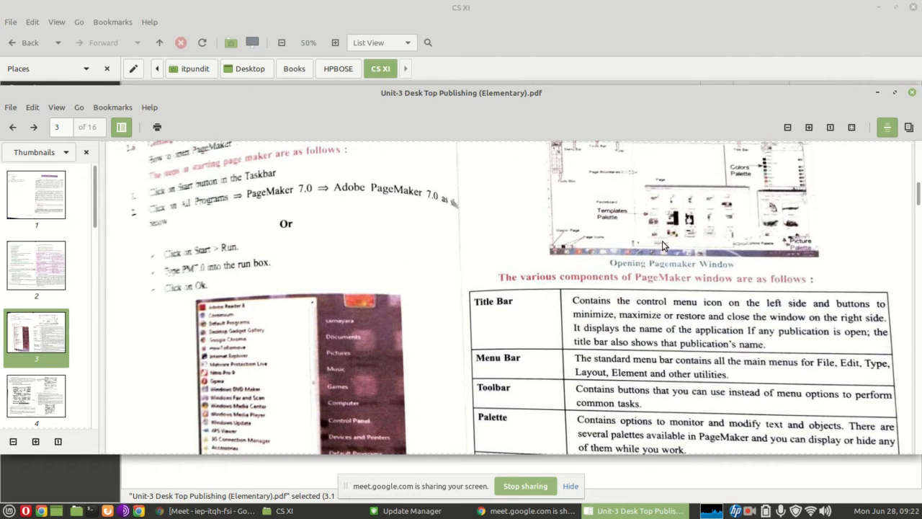
pyautogui.scroll(2, 664, 216)
pyautogui.scroll(3, 664, 217)
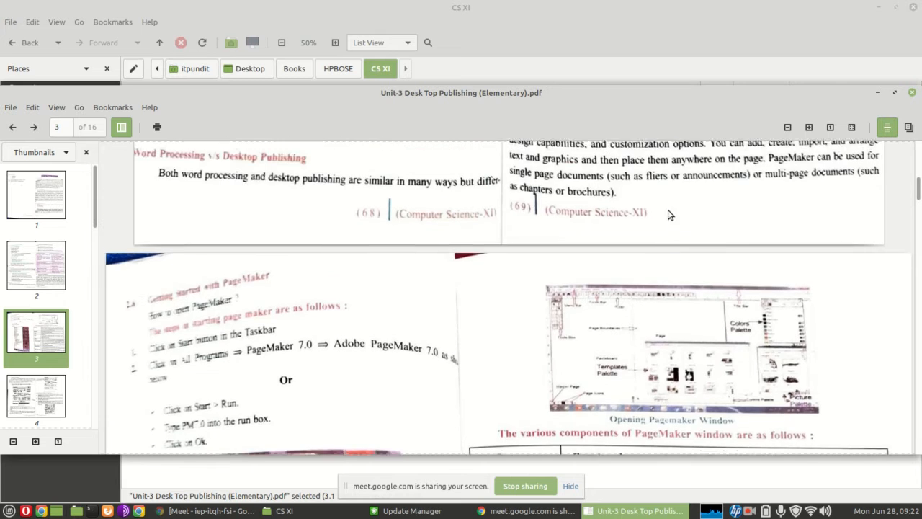
pyautogui.scroll(-7, 676, 259)
pyautogui.scroll(-2, 676, 260)
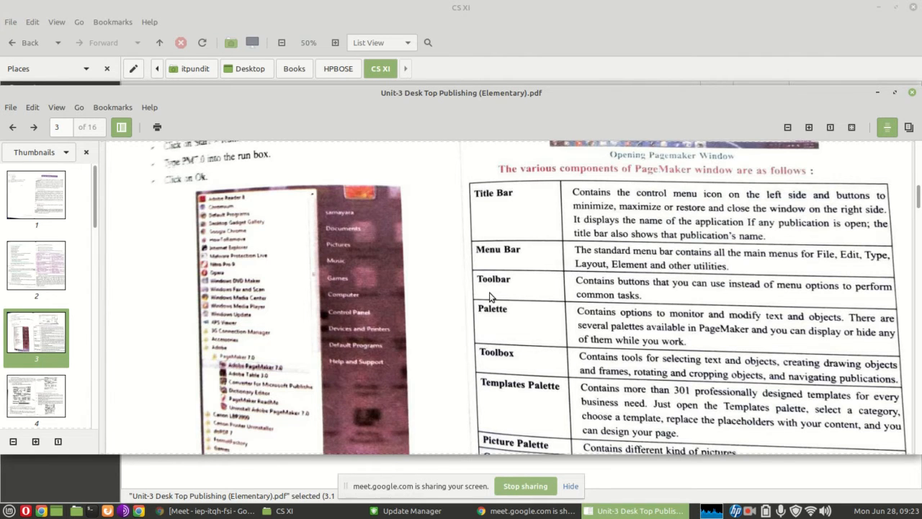
pyautogui.scroll(8, 491, 295)
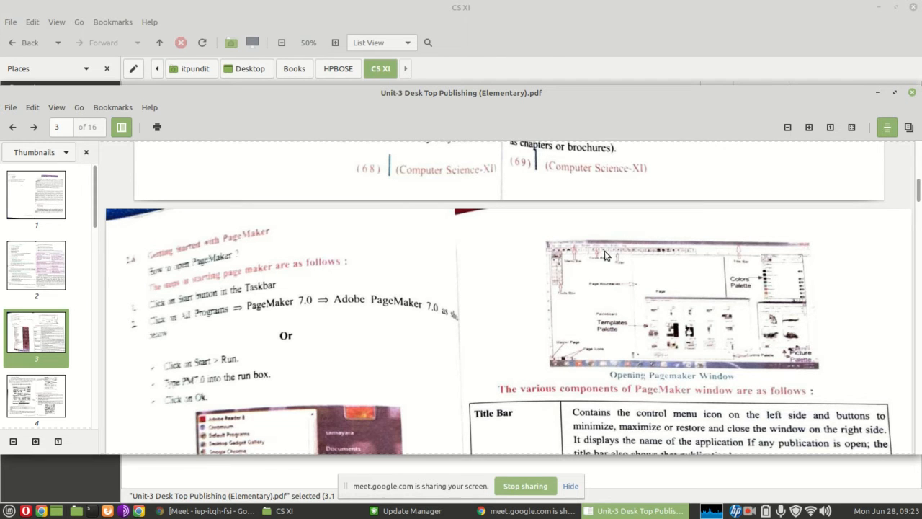
pyautogui.scroll(-10, 602, 336)
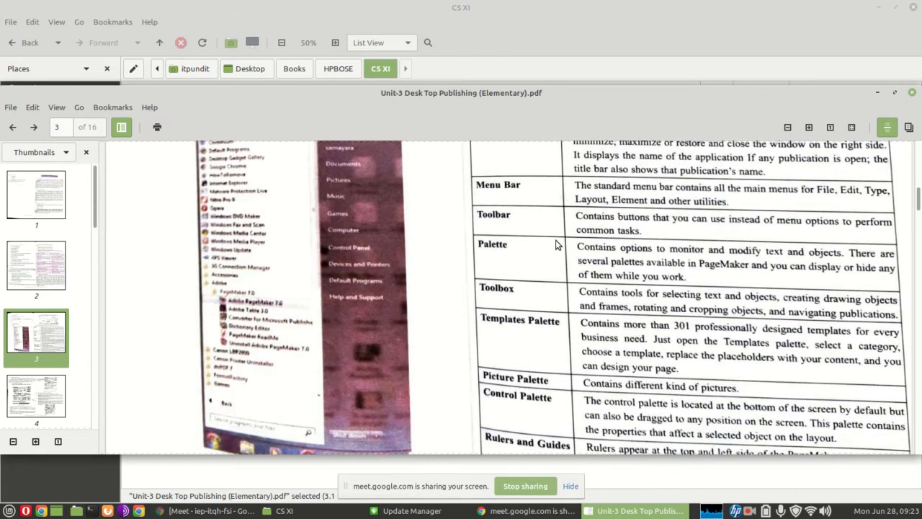
pyautogui.scroll(4, 556, 243)
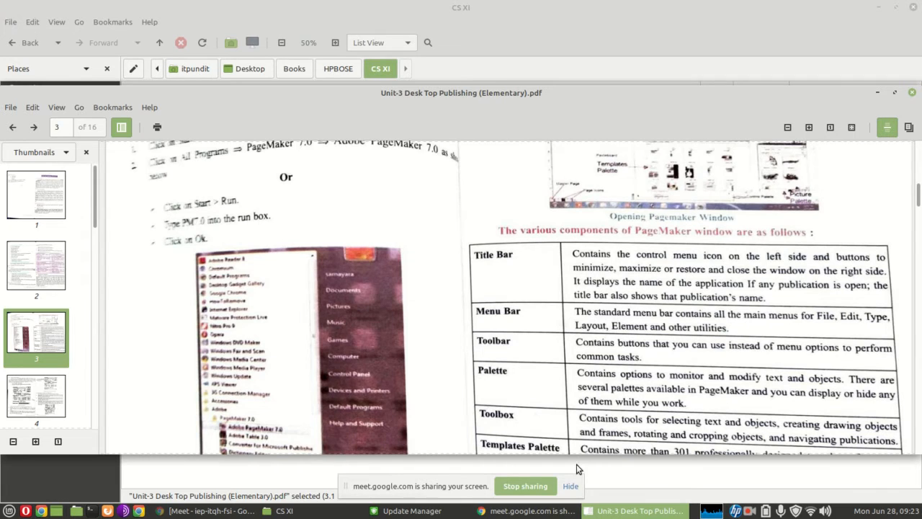
pyautogui.click(751, 510)
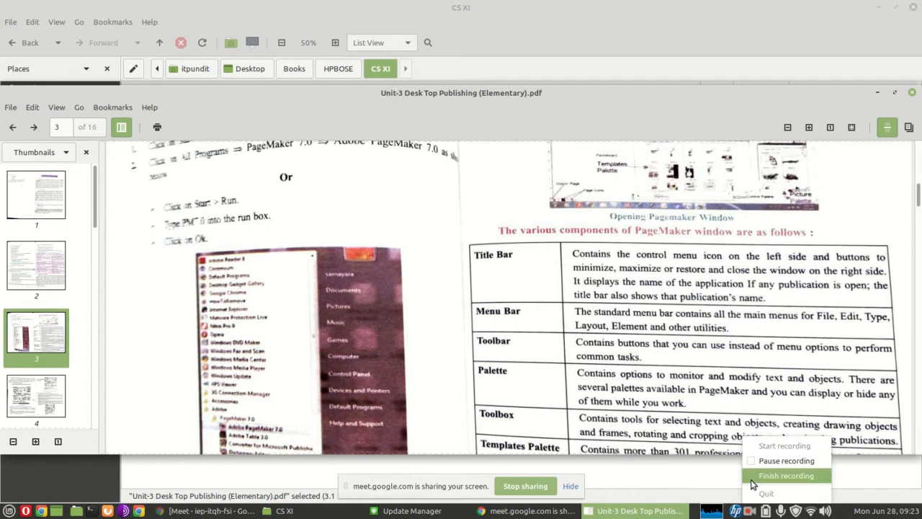
pyautogui.click(768, 467)
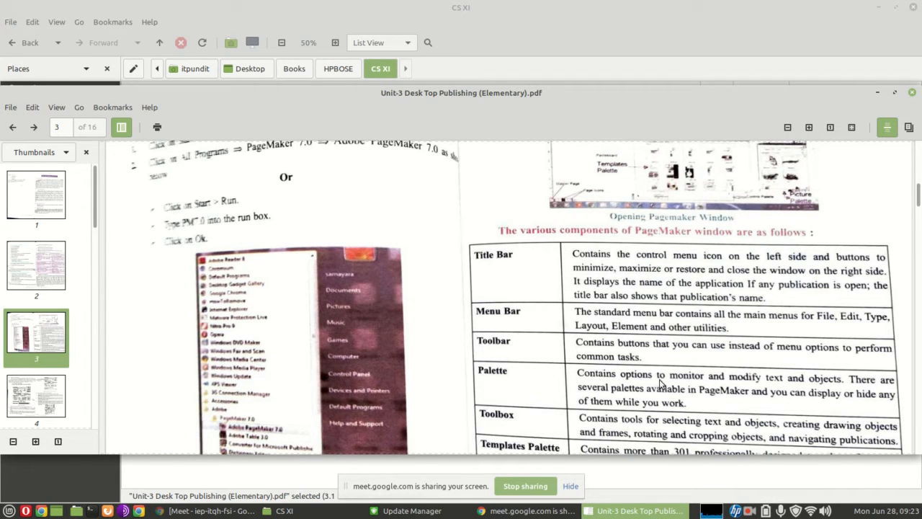
# Launch VirtualBox and start the windows7 virtual machine
pyautogui.scroll(2, 667, 155)
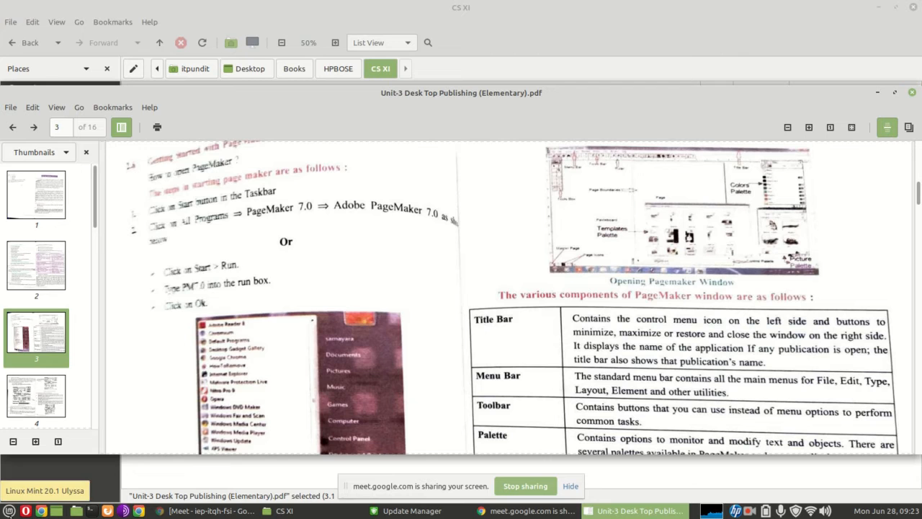
pyautogui.click(9, 511)
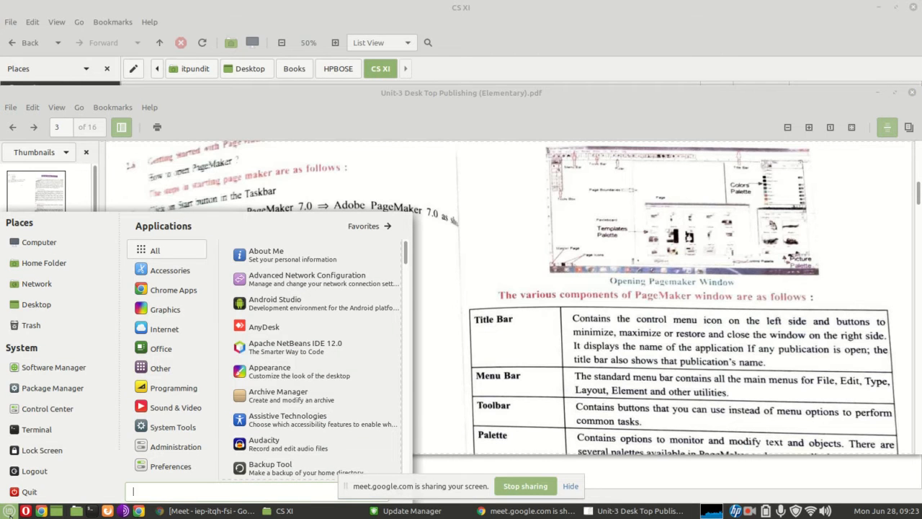
pyautogui.write('virt')
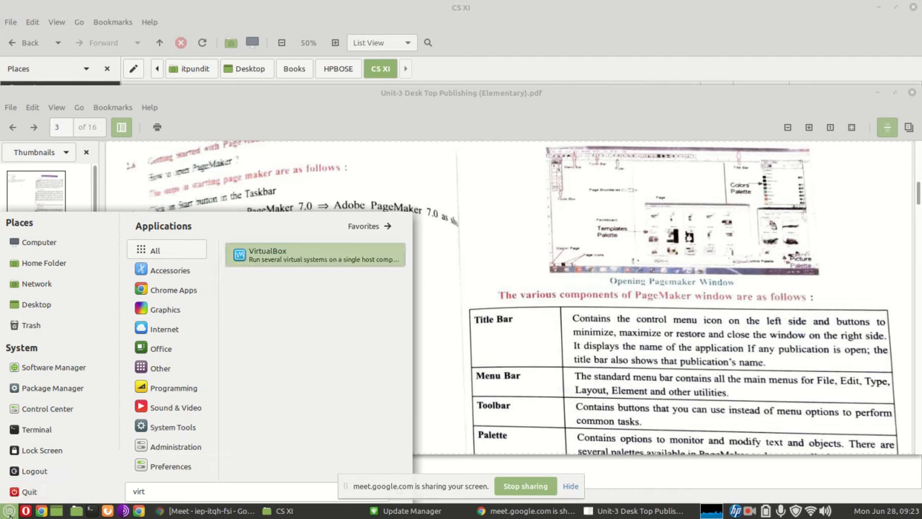
pyautogui.press('Return')
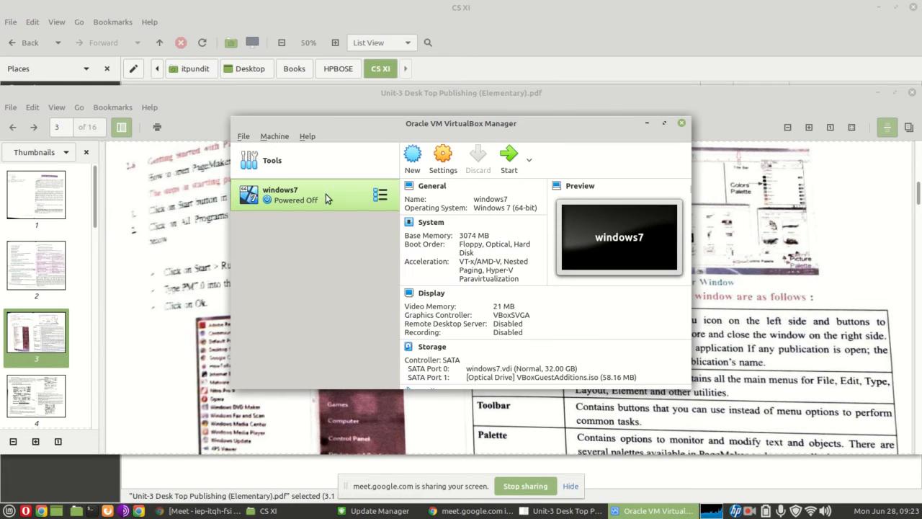
pyautogui.click(508, 157)
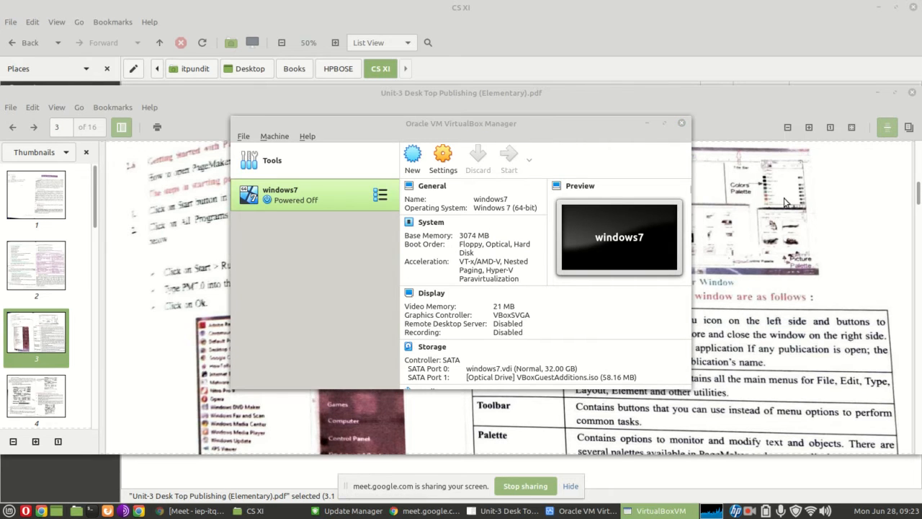
# Go back to the PDF and view the table of PageMaker window components while the virtual machine boots
pyautogui.click(785, 199)
pyautogui.scroll(-3, 719, 369)
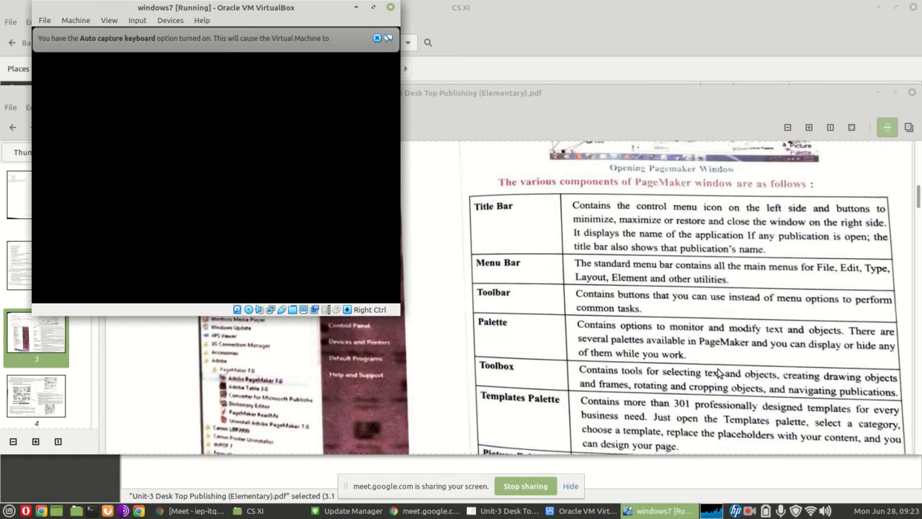
pyautogui.click(718, 372)
pyautogui.scroll(-2, 717, 371)
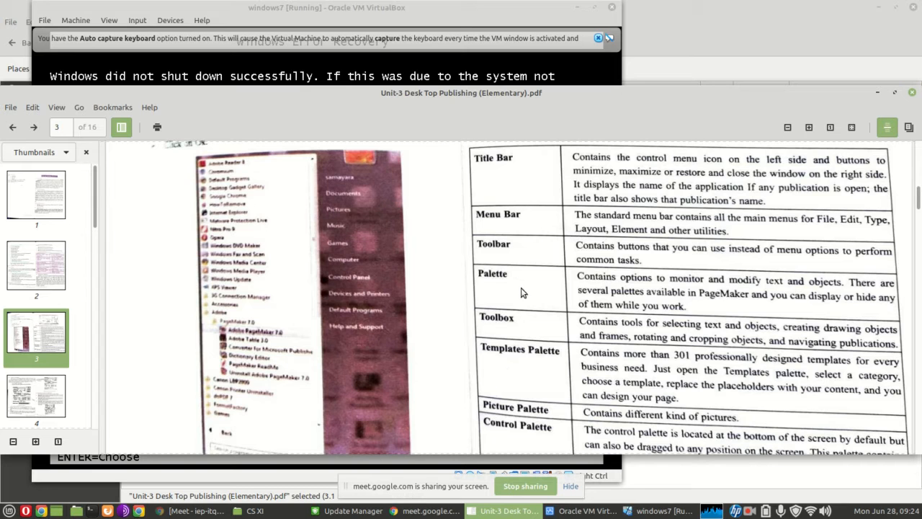
# Switch to the windows7 virtual machine, decline the mouse capture and choose Start Windows Normally
pyautogui.click(435, 81)
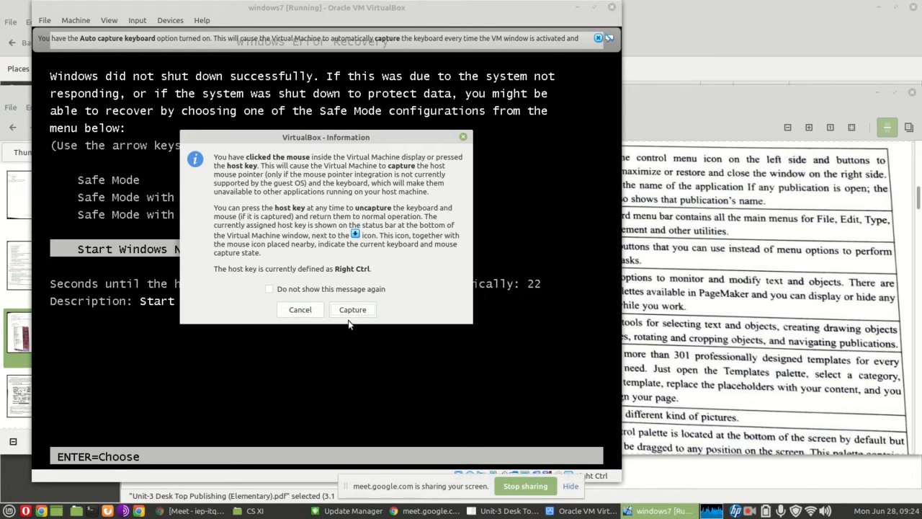
pyautogui.click(300, 310)
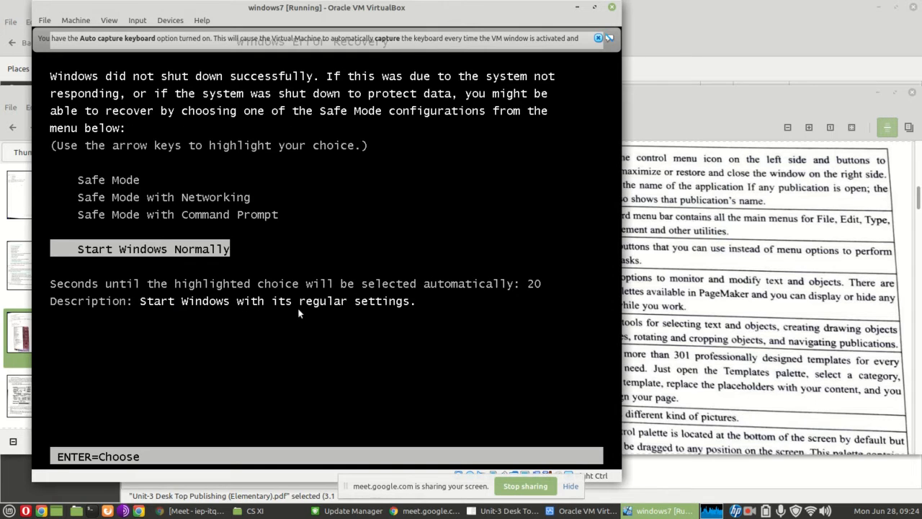
pyautogui.press('Return')
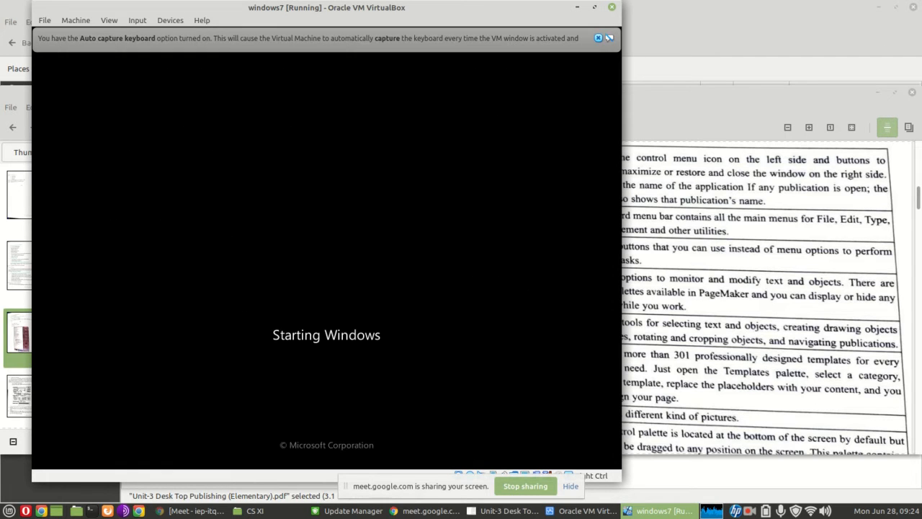
# Return to the PDF and review the remaining window components and the PageMaker startup steps on page 3
pyautogui.click(729, 329)
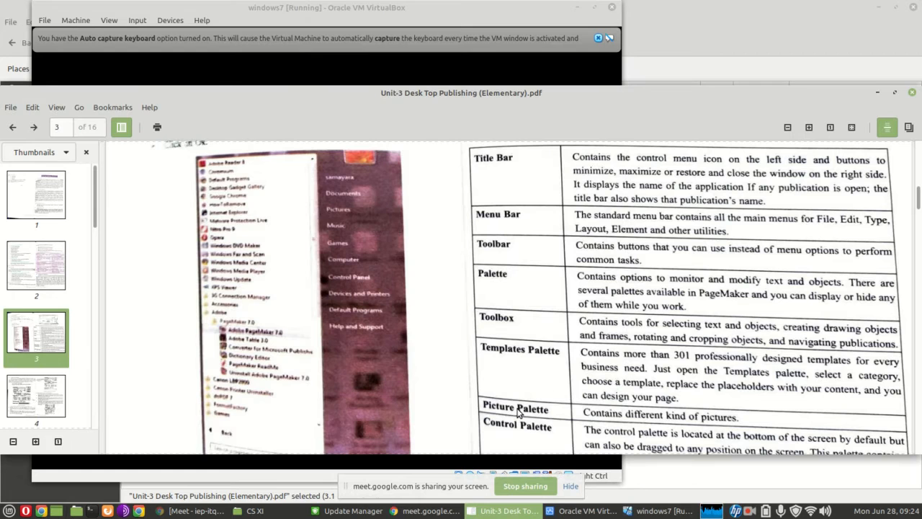
pyautogui.scroll(-5, 559, 390)
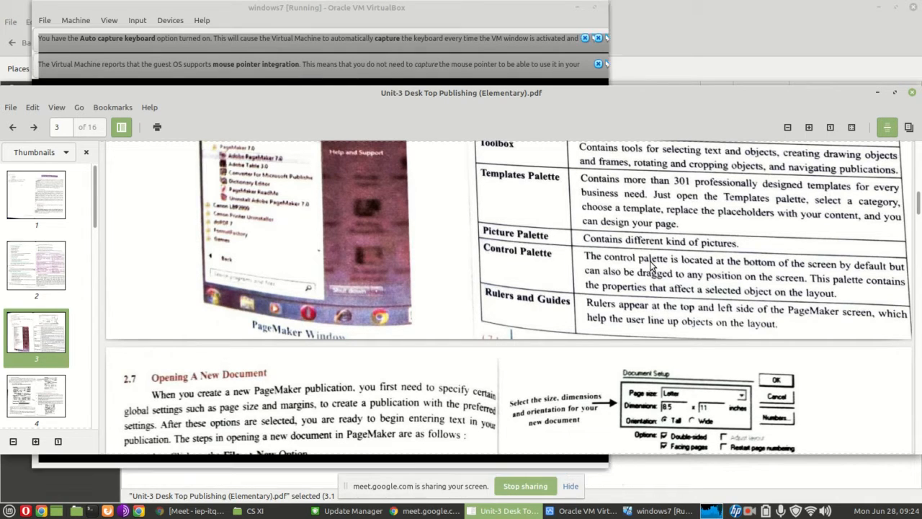
pyautogui.scroll(8, 638, 231)
pyautogui.scroll(4, 629, 198)
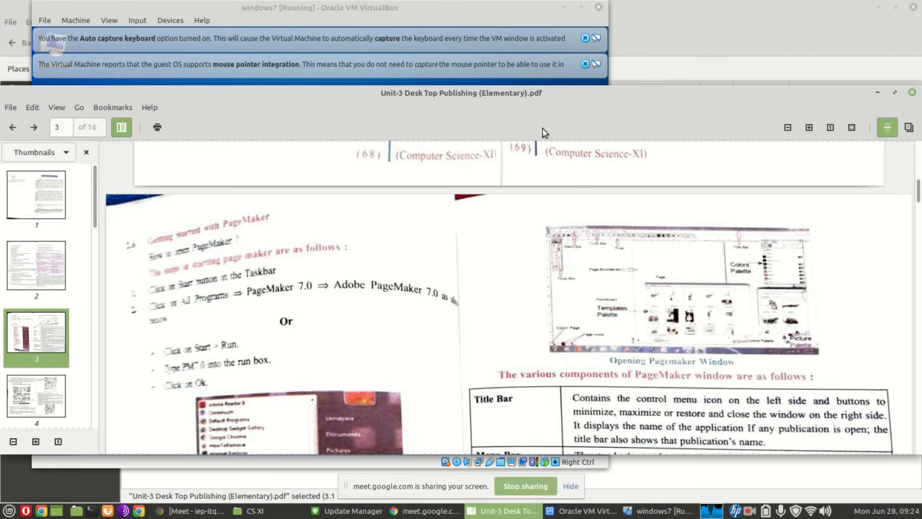
# Switch to the windows7 virtual machine, dismiss the auto capture keyboard notice and launch Adobe PageMaker 7.0
pyautogui.click(460, 18)
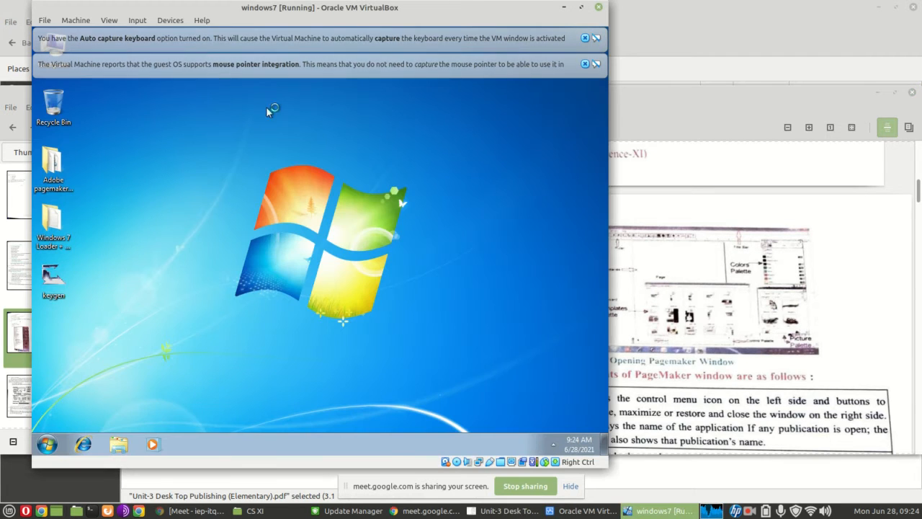
pyautogui.click(585, 38)
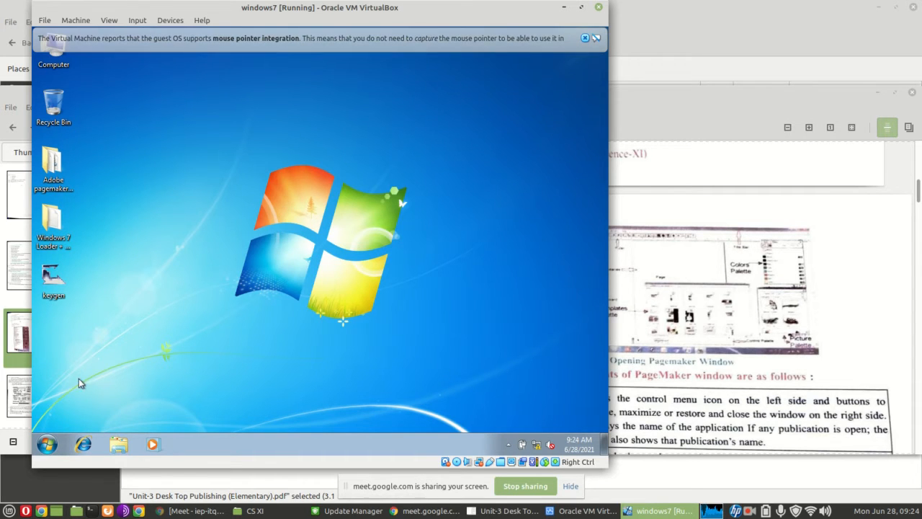
pyautogui.click(48, 446)
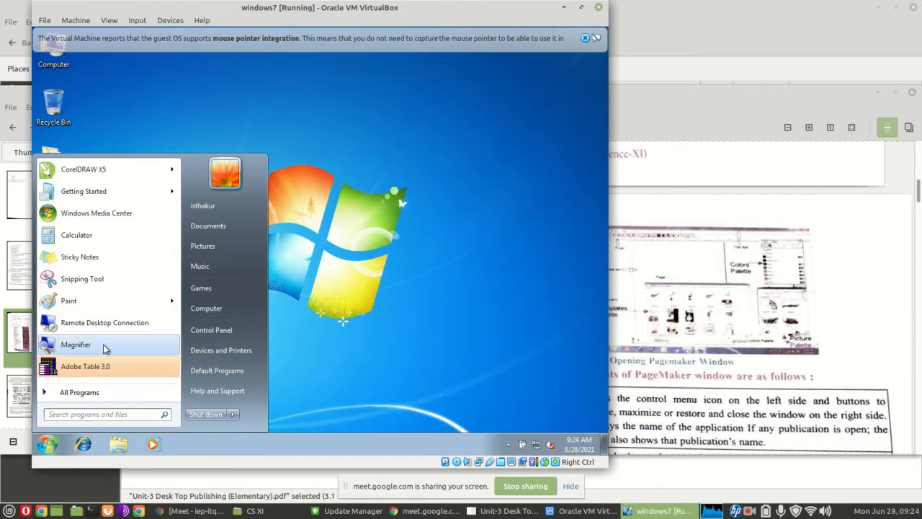
pyautogui.click(96, 393)
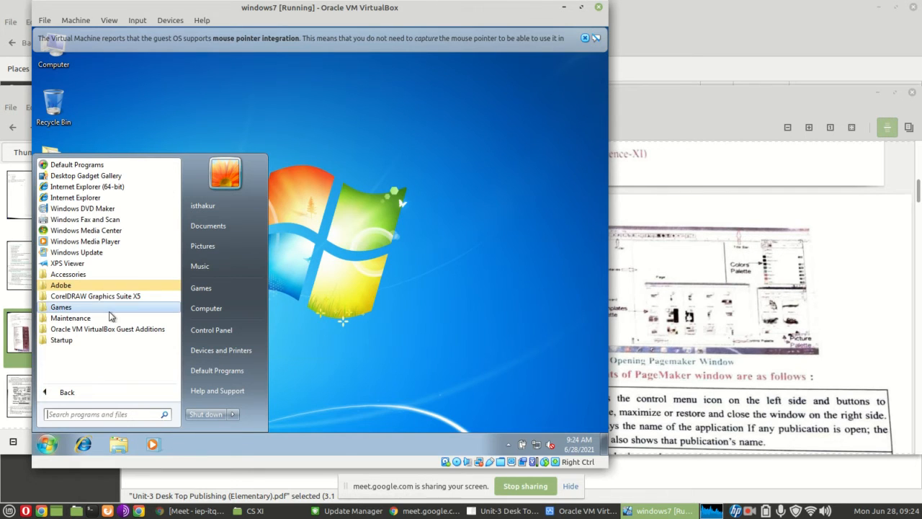
pyautogui.click(100, 287)
pyautogui.click(101, 307)
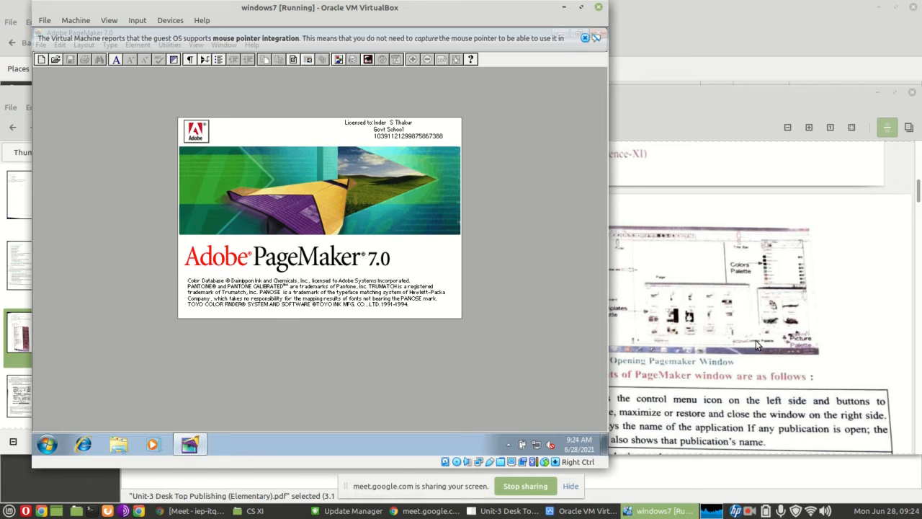
# Glance at the PDF while PageMaker loads, return to the virtual machine and dismiss the mouse pointer integration notice
pyautogui.click(747, 343)
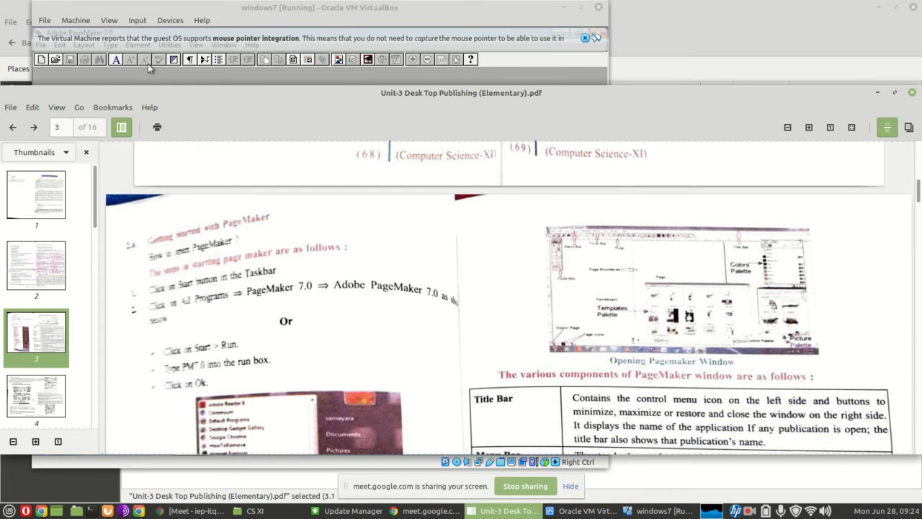
pyautogui.click(400, 17)
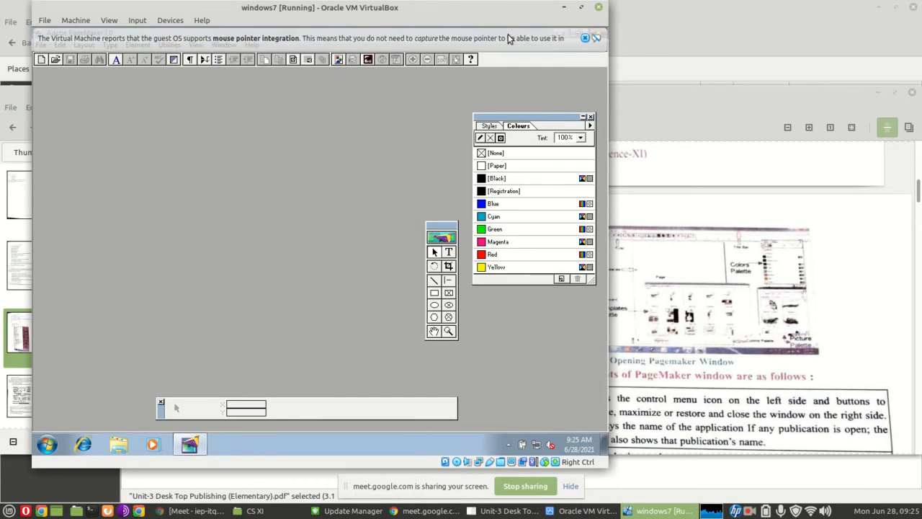
pyautogui.click(585, 39)
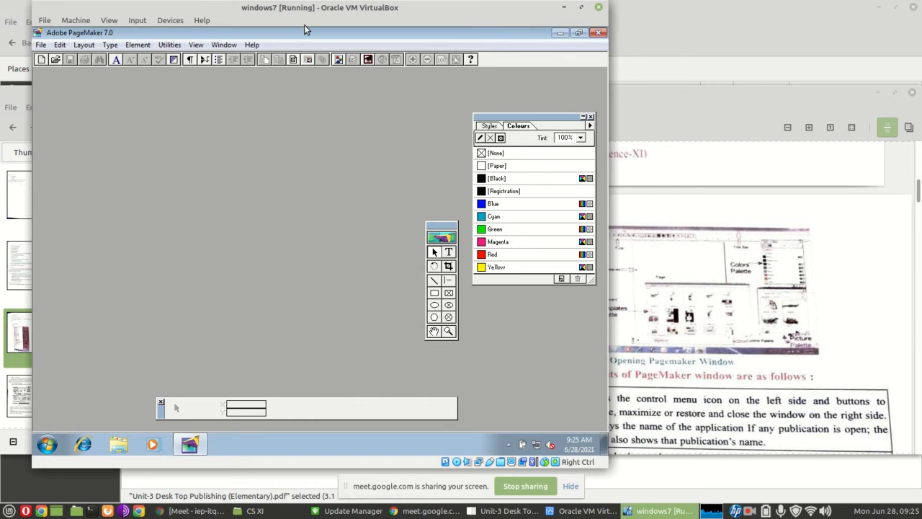
# Create a new PageMaker publication with the default A4, tall, double-sided document setup
pyautogui.click(42, 45)
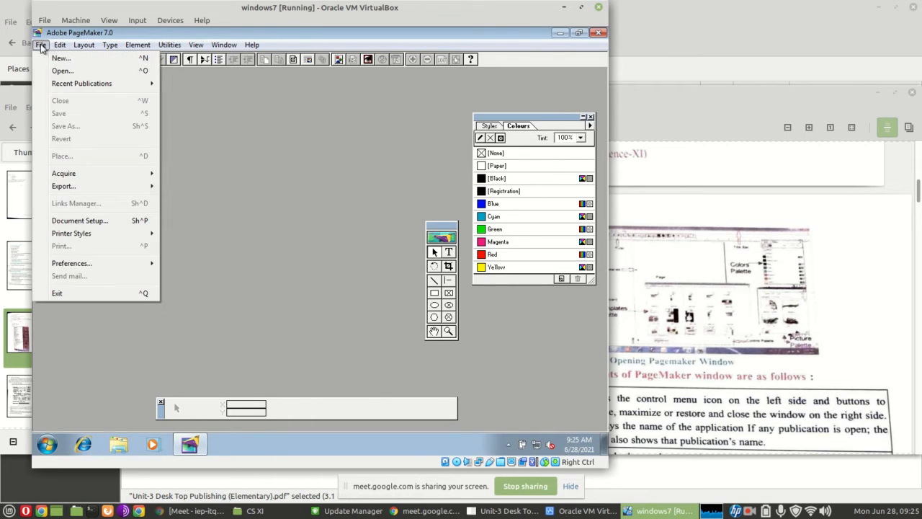
pyautogui.click(75, 58)
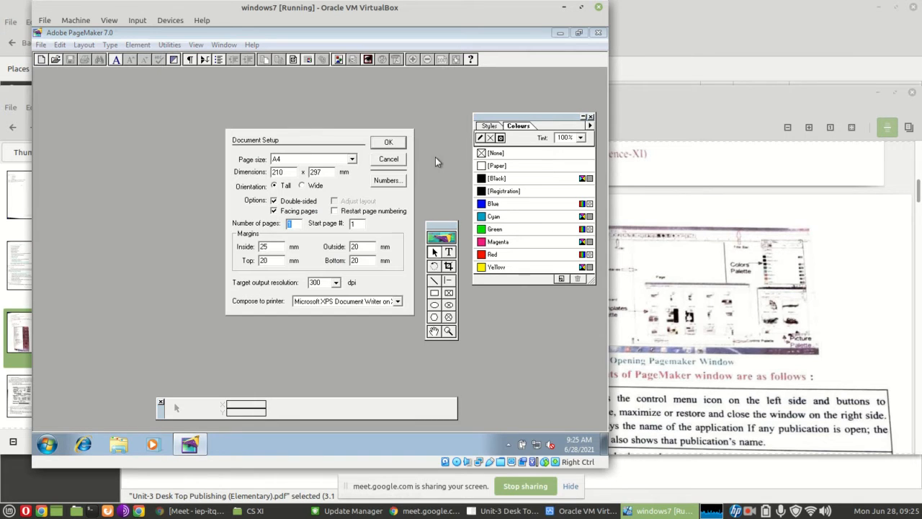
pyautogui.click(393, 144)
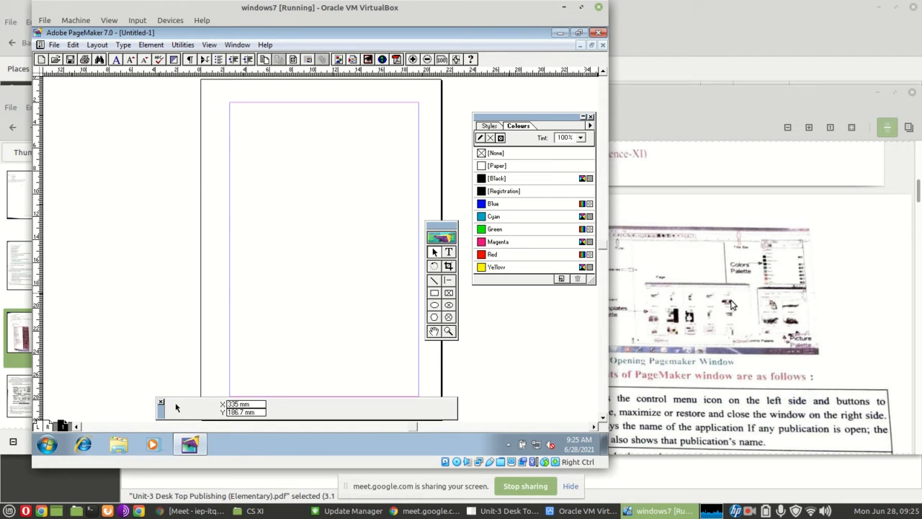
# Look at the Character Specifications dialog without changing it, and move the toolbox onto the pasteboard left of the page
pyautogui.scroll(-4, 734, 305)
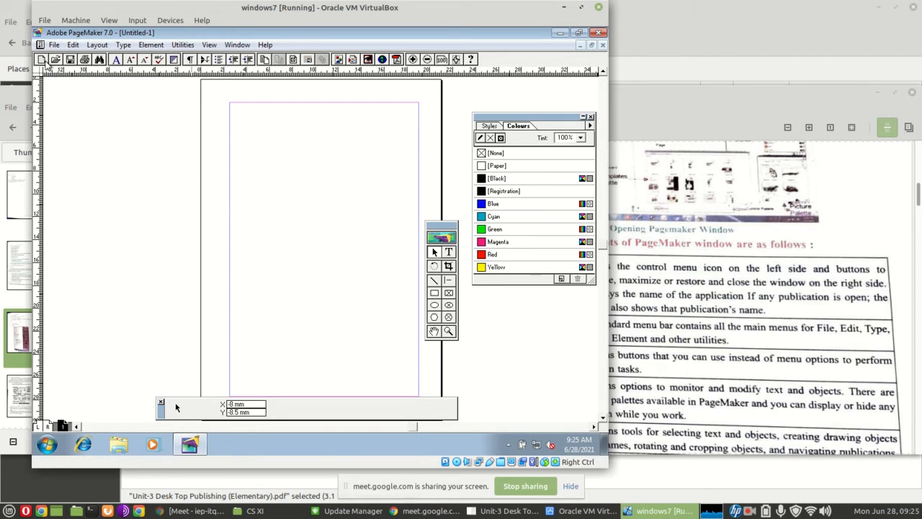
pyautogui.click(116, 60)
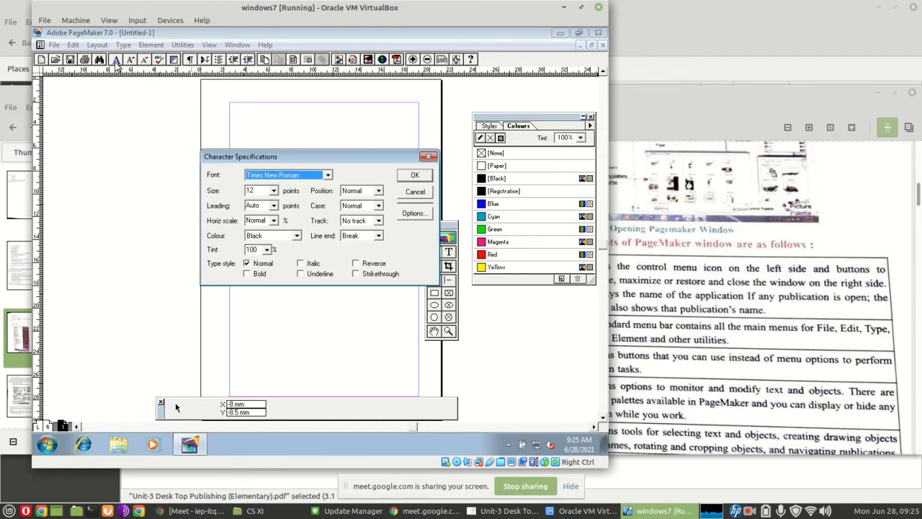
pyautogui.click(429, 157)
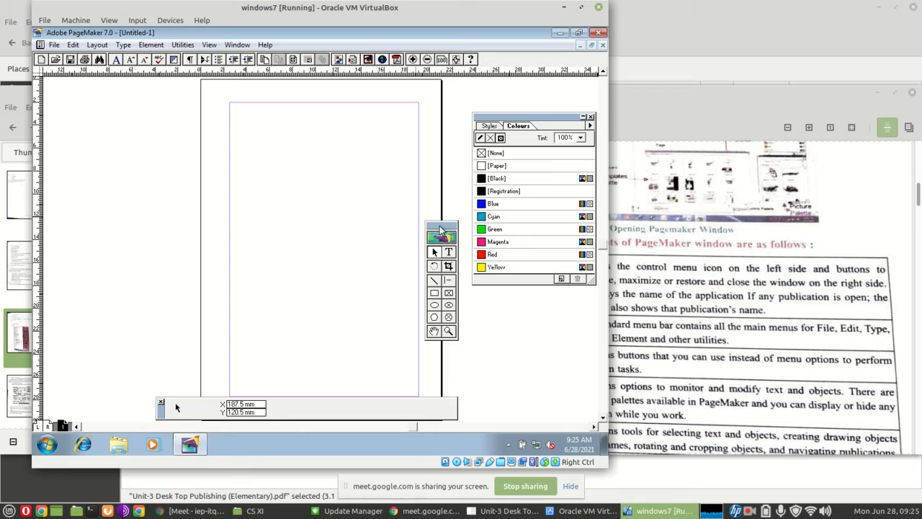
pyautogui.moveTo(440, 232); pyautogui.dragTo(118, 145)
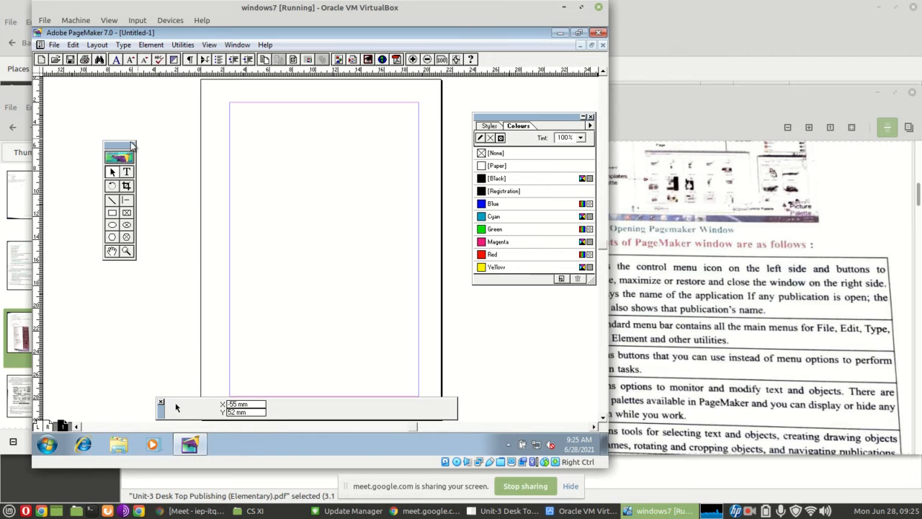
# Switch to the PDF and review the labelled PageMaker window picture and its table of components on page 3
pyautogui.click(741, 261)
pyautogui.scroll(-3, 743, 264)
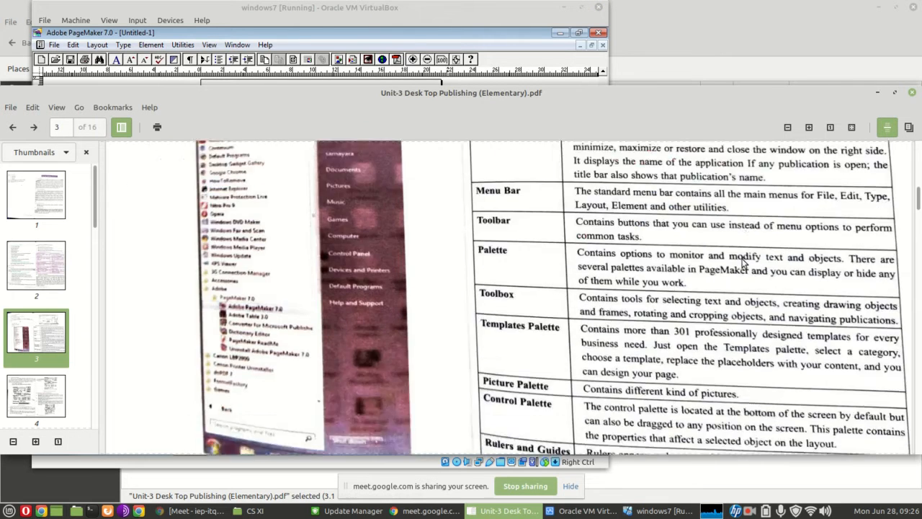
pyautogui.scroll(-5, 743, 264)
pyautogui.scroll(10, 744, 264)
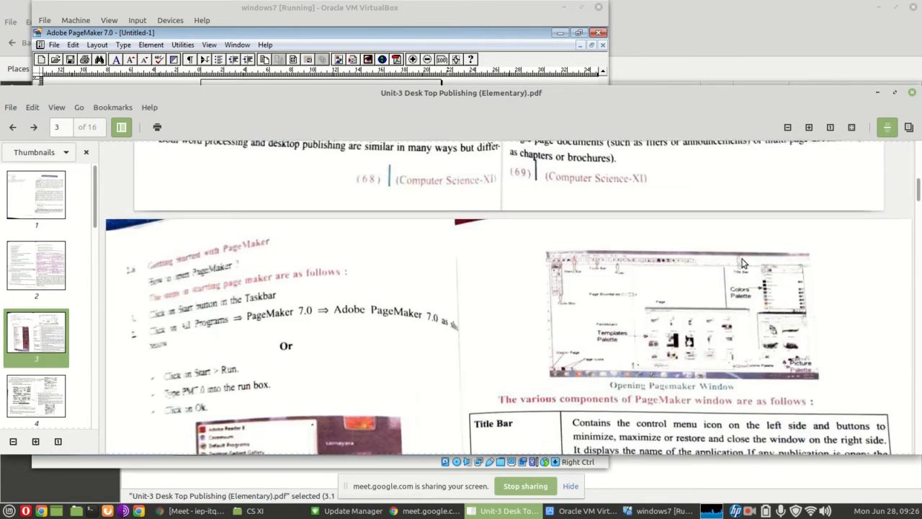
pyautogui.scroll(2, 743, 264)
pyautogui.scroll(-8, 743, 264)
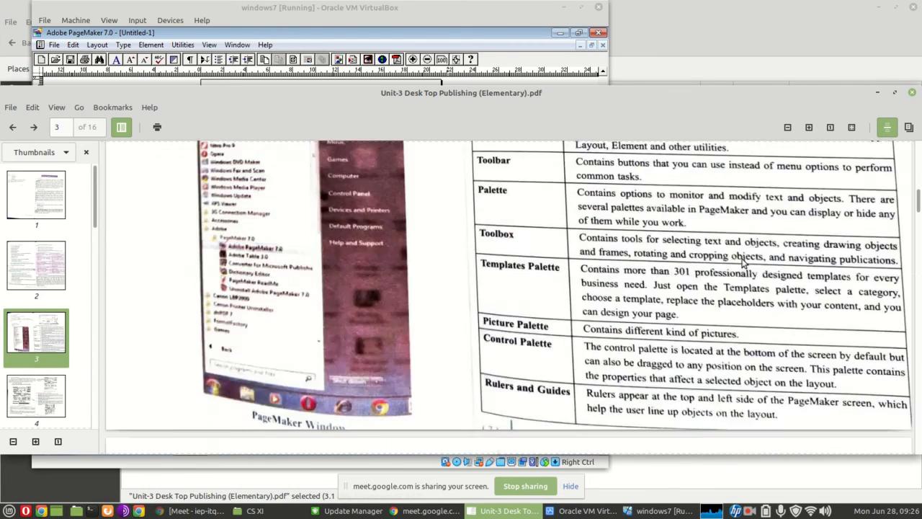
pyautogui.scroll(-8, 743, 263)
pyautogui.scroll(15, 743, 263)
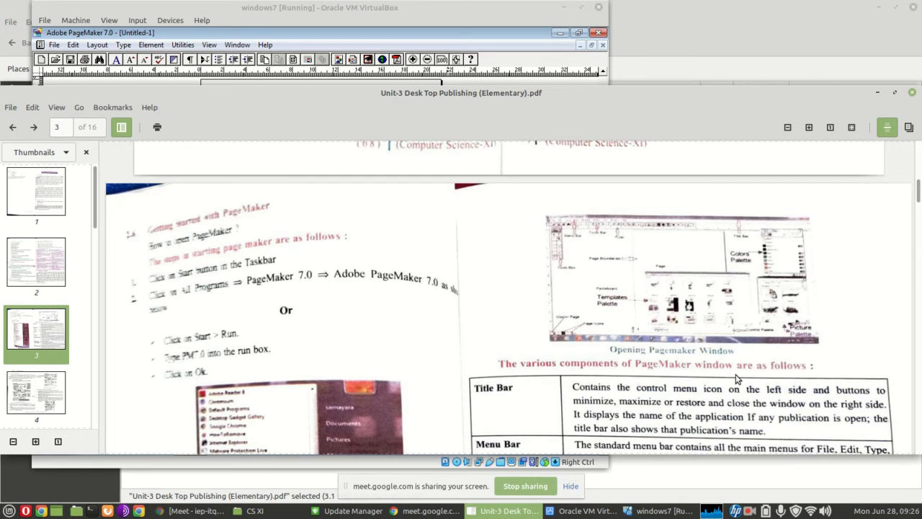
# Read the PDF's section on opening a new document and its Document Setup options, through the Work Environment heading on page 5
pyautogui.scroll(-14, 737, 379)
pyautogui.scroll(2, 441, 345)
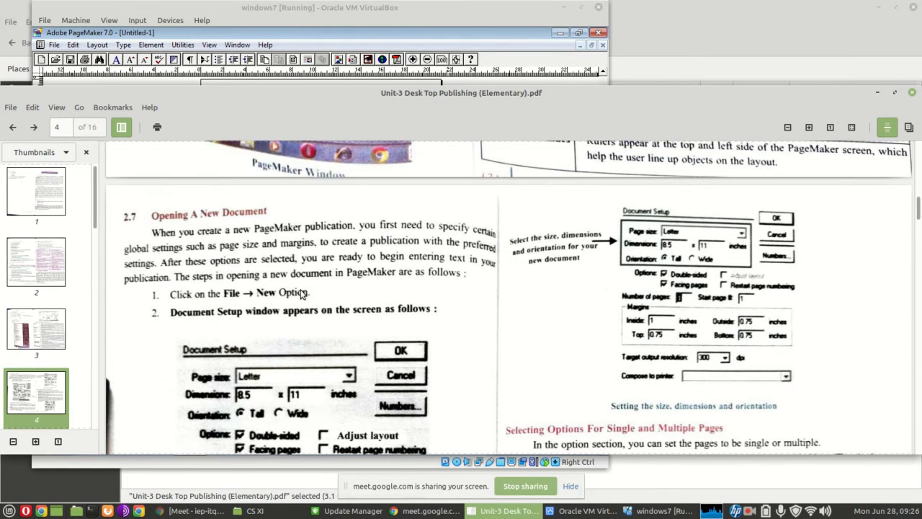
pyautogui.scroll(-4, 294, 297)
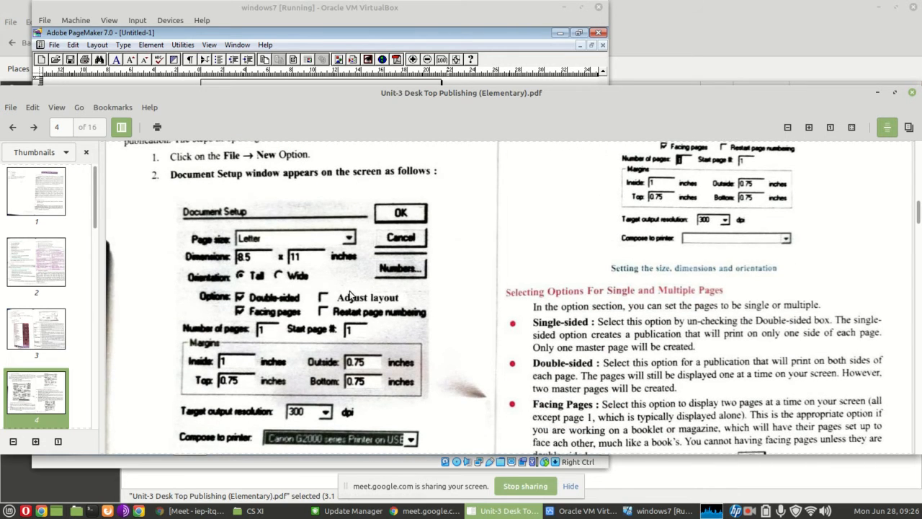
pyautogui.scroll(-12, 350, 291)
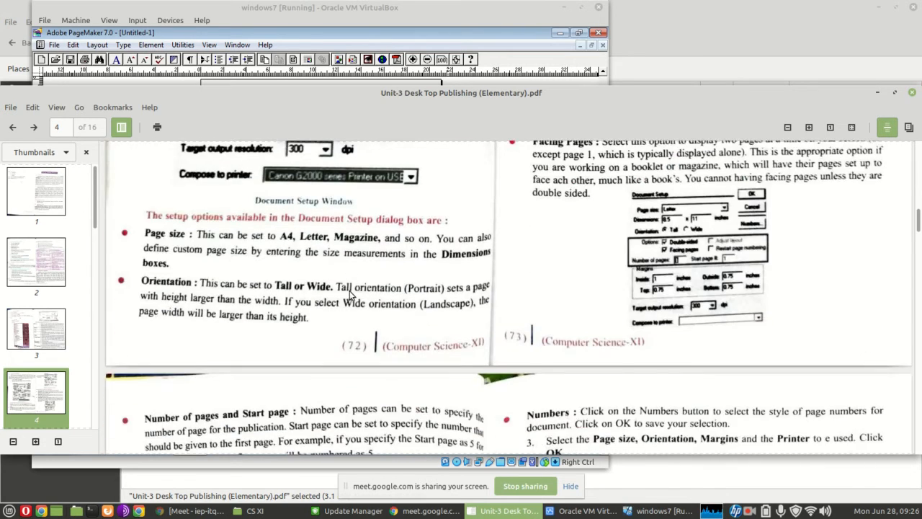
pyautogui.scroll(-1, 452, 271)
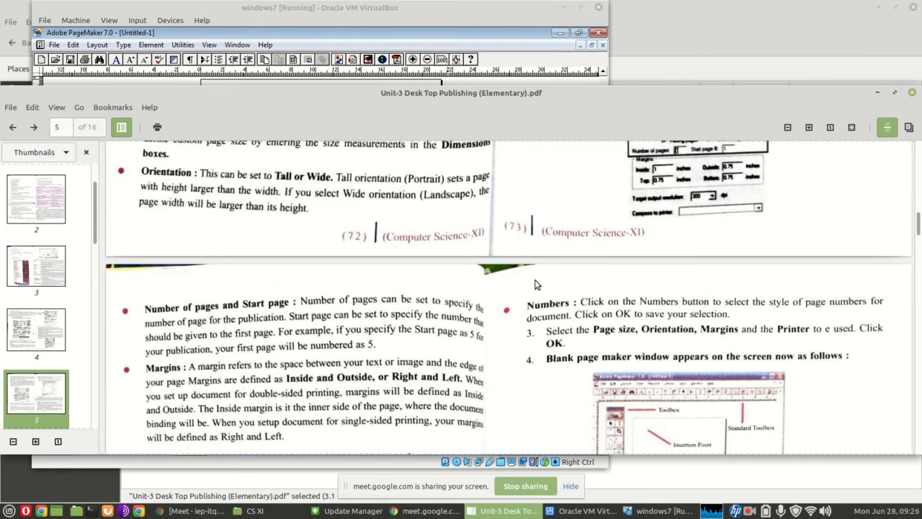
pyautogui.scroll(-2, 536, 284)
pyautogui.scroll(4, 536, 284)
pyautogui.scroll(-8, 535, 284)
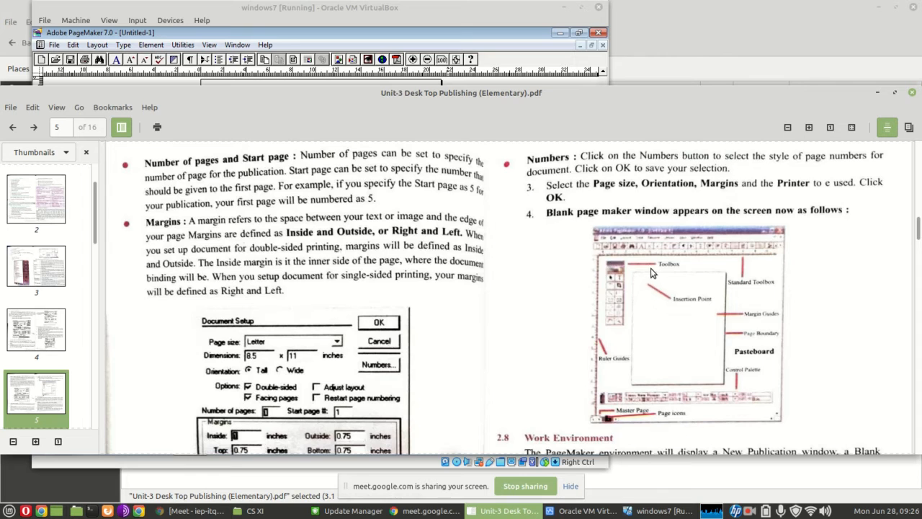
pyautogui.scroll(-3, 626, 278)
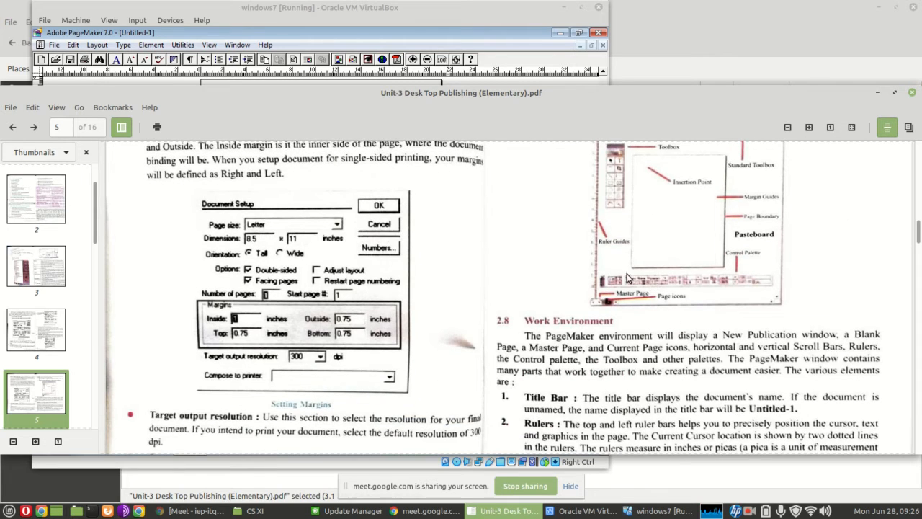
# Return to PageMaker and change the document setup of the open publication to 10 pages with Double-sided turned off
pyautogui.click(461, 9)
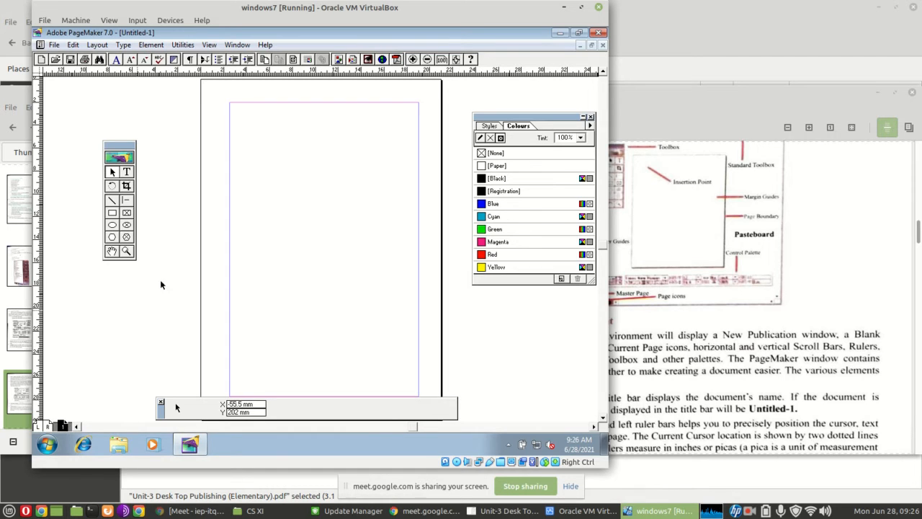
pyautogui.click(55, 46)
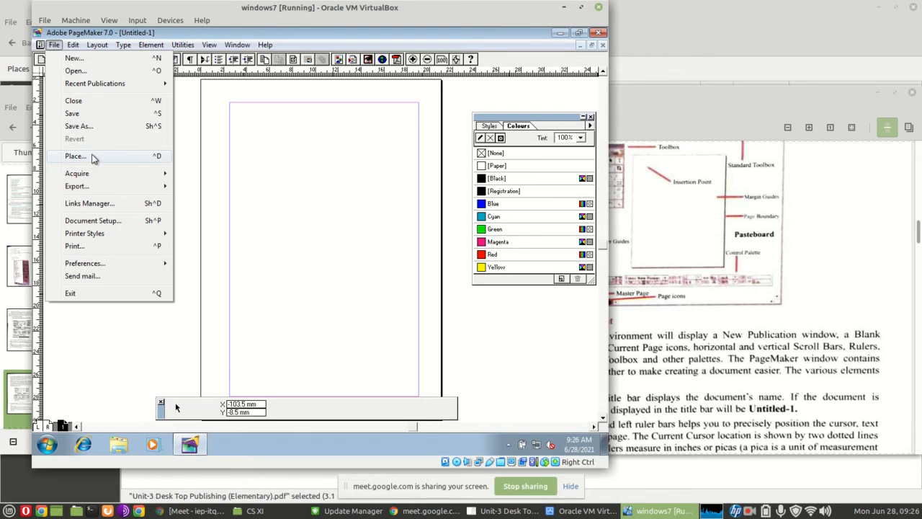
pyautogui.click(95, 220)
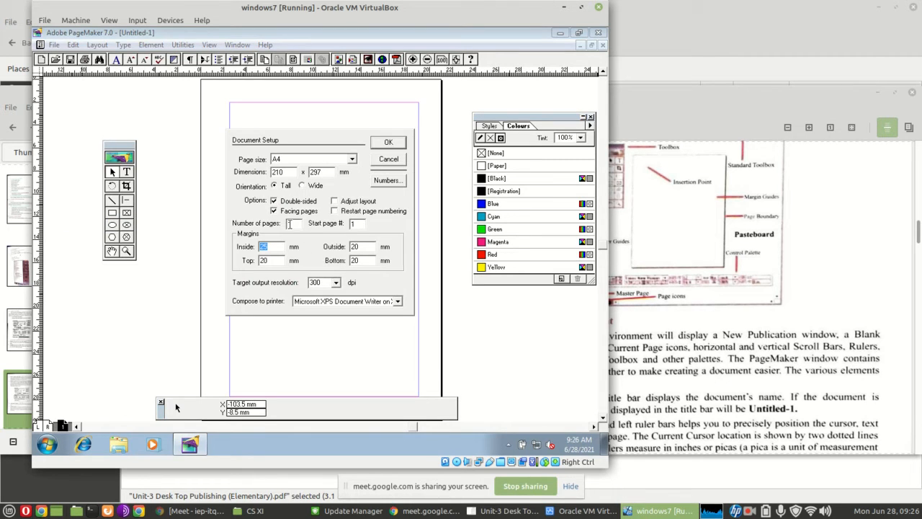
pyautogui.click(273, 201)
pyautogui.click(273, 202)
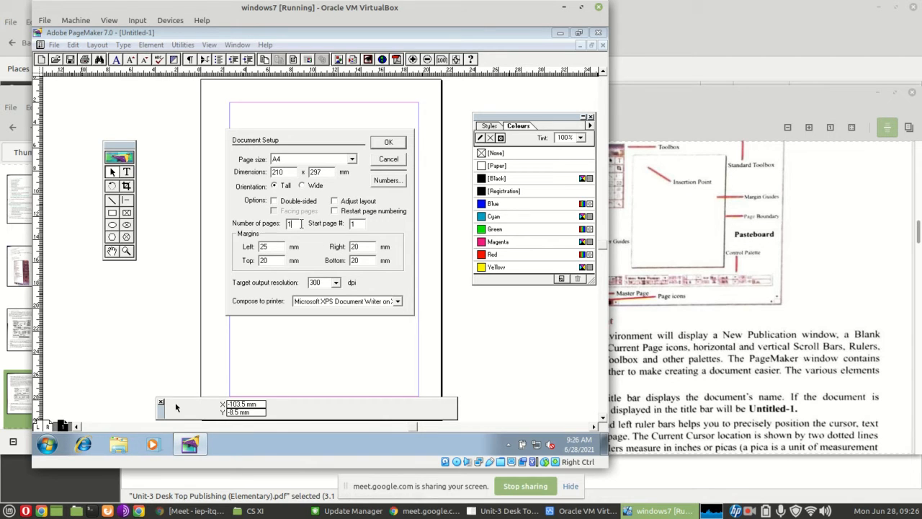
pyautogui.click(390, 142)
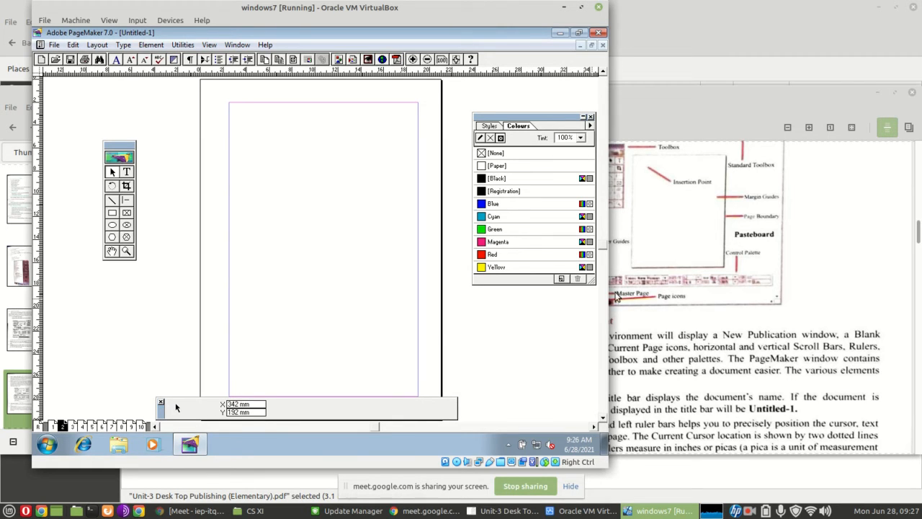
# Browse the publication's pages using the page icons, visiting pages 4, 1 and 2 and ending on page 3
pyautogui.click(72, 427)
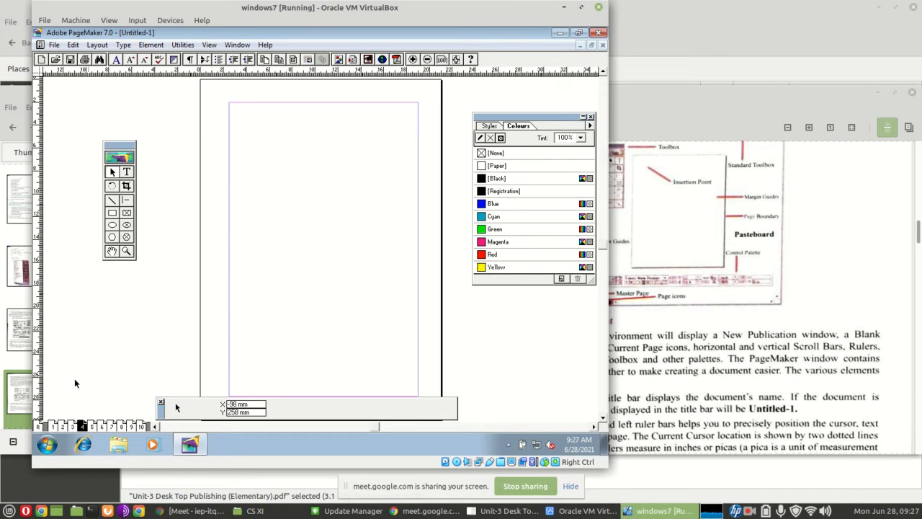
pyautogui.click(53, 427)
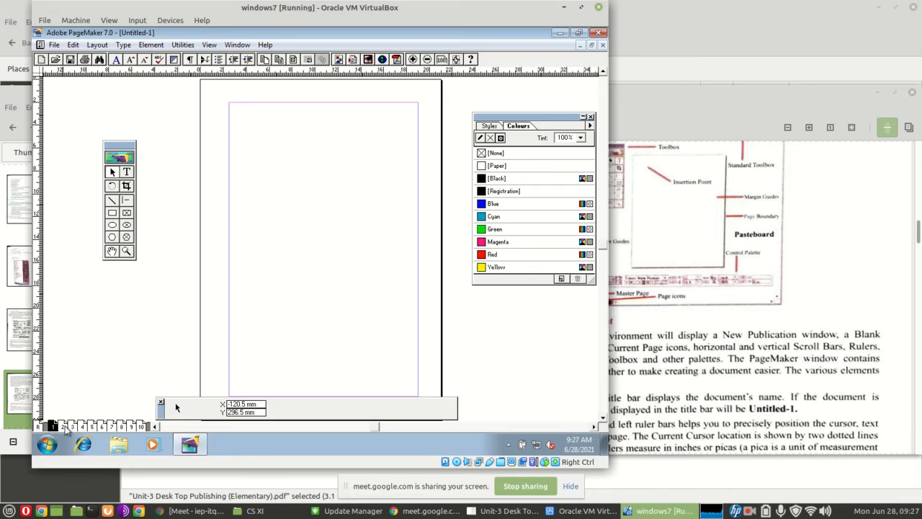
pyautogui.click(64, 426)
pyautogui.click(73, 427)
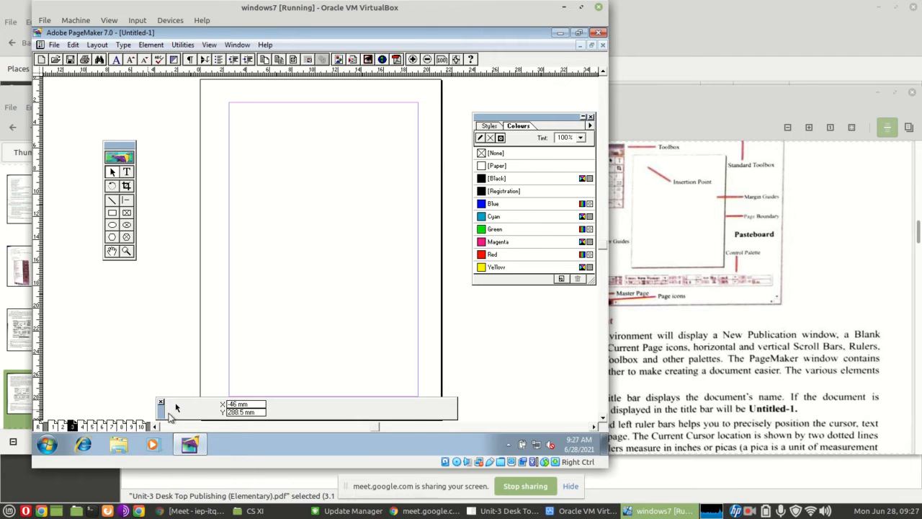
# Go back to the PDF and examine the labelled diagram of the blank PageMaker window on page 5
pyautogui.click(758, 324)
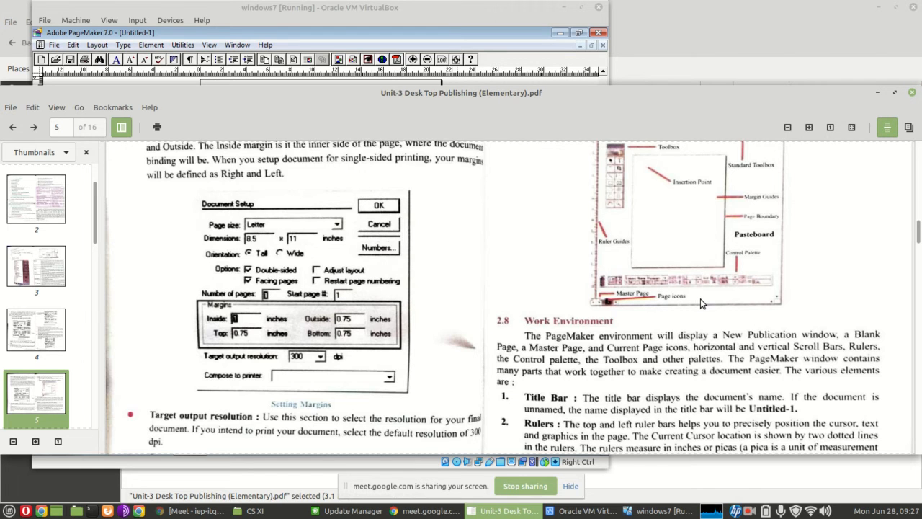
pyautogui.scroll(-1, 700, 300)
pyautogui.scroll(6, 701, 303)
pyautogui.scroll(-4, 657, 303)
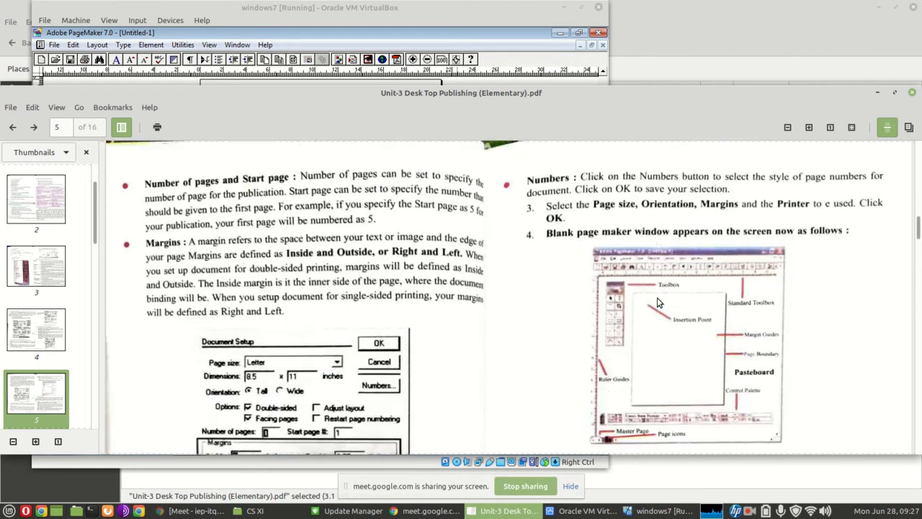
# Leave the PDF for PageMaker and add the text "This is header" on the master page, above the top margin guide
pyautogui.scroll(-1, 657, 303)
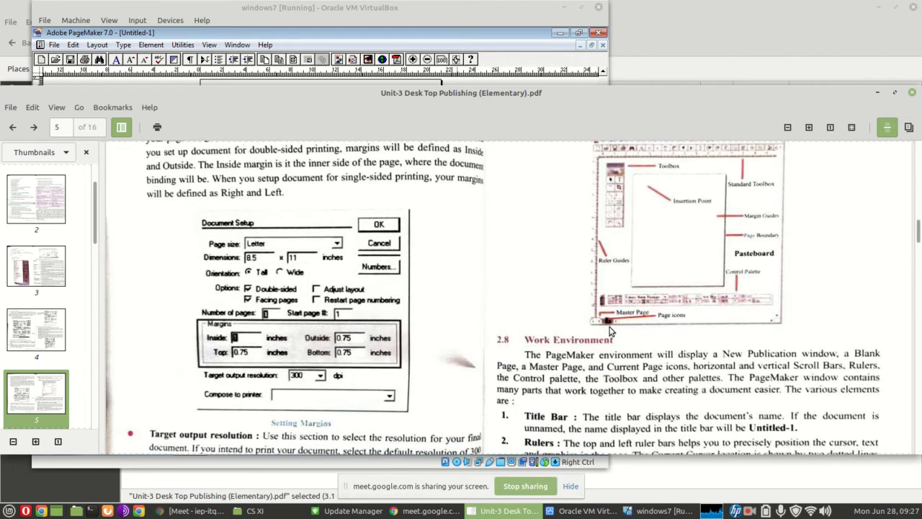
pyautogui.moveTo(567, 513)
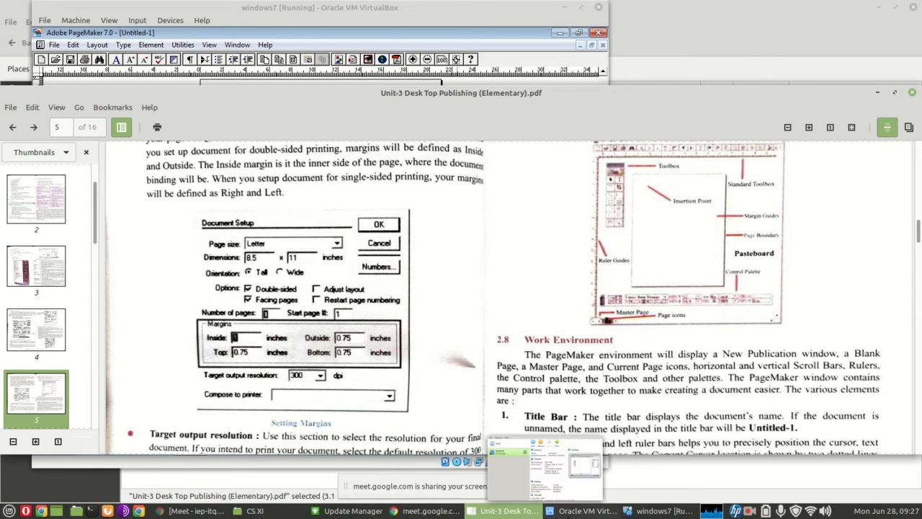
pyautogui.click(287, 76)
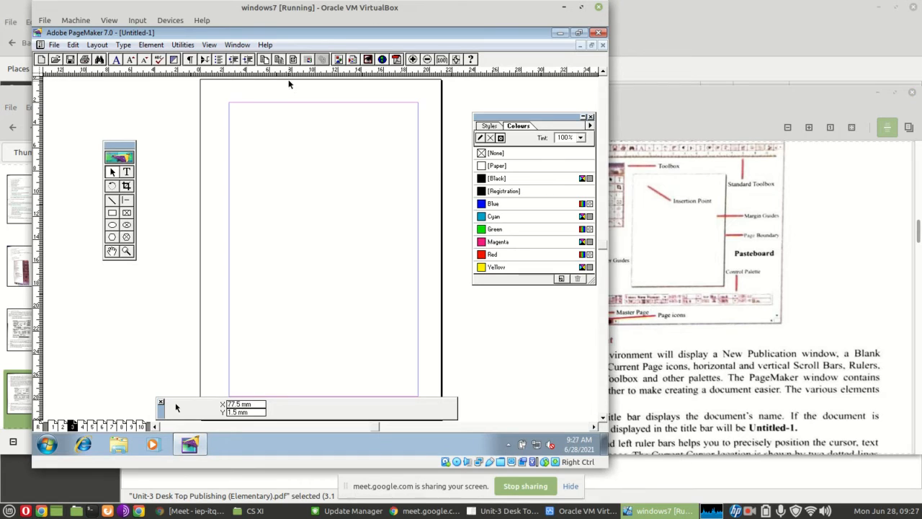
pyautogui.click(38, 427)
pyautogui.click(127, 173)
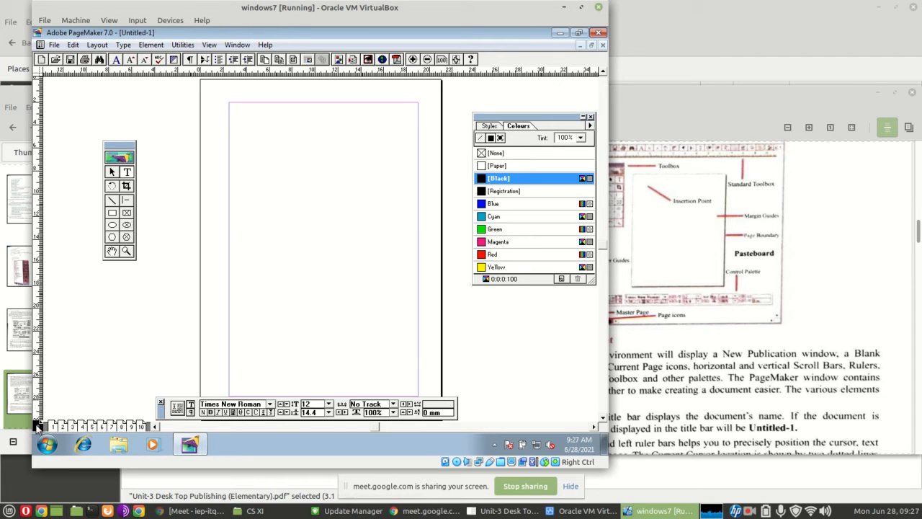
pyautogui.click(213, 88)
pyautogui.write('s')
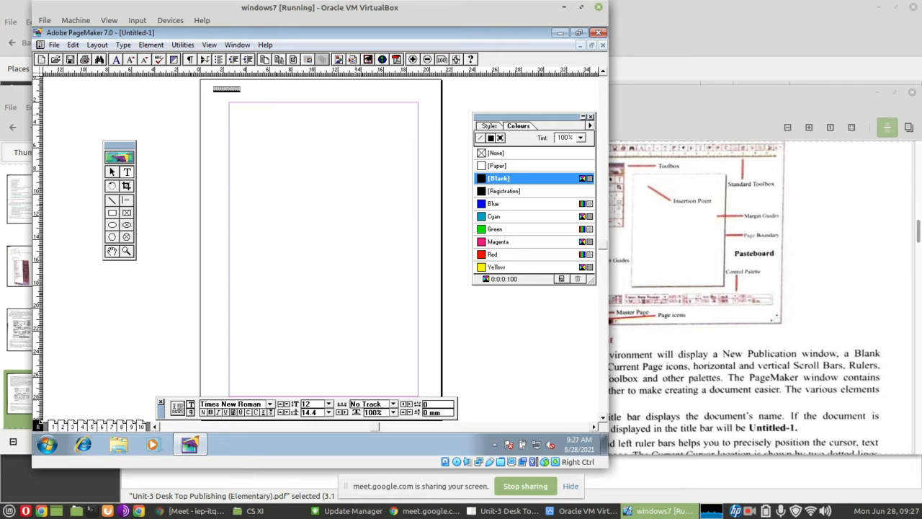
# Set the font size of the master page's header text to 18
pyautogui.click(328, 404)
pyautogui.click(328, 404)
pyautogui.click(329, 404)
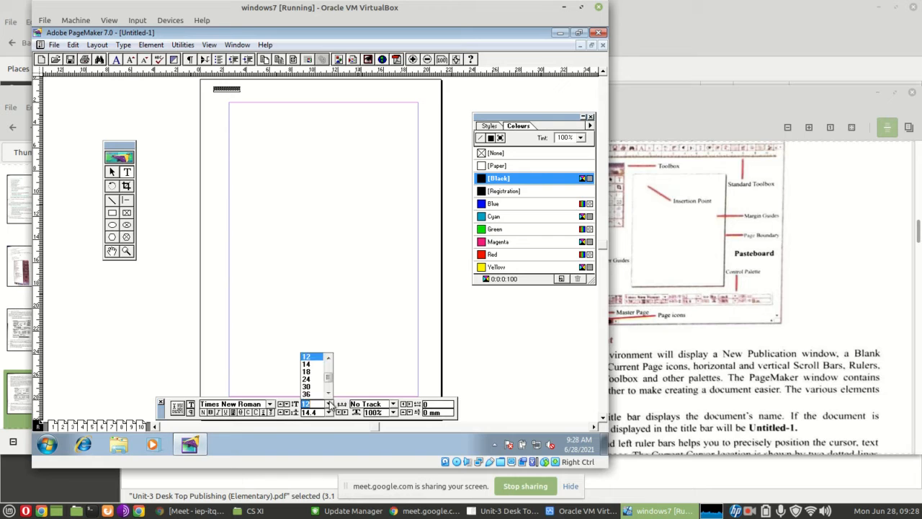
pyautogui.click(310, 370)
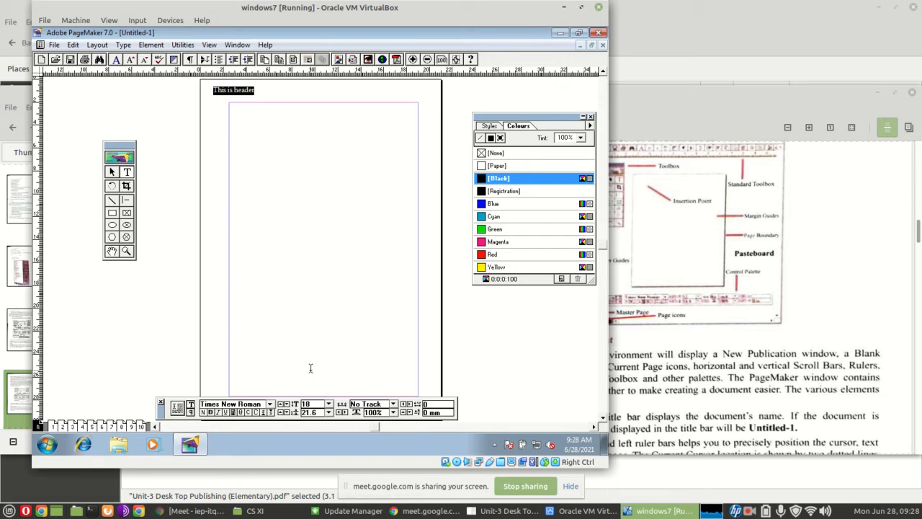
pyautogui.click(290, 91)
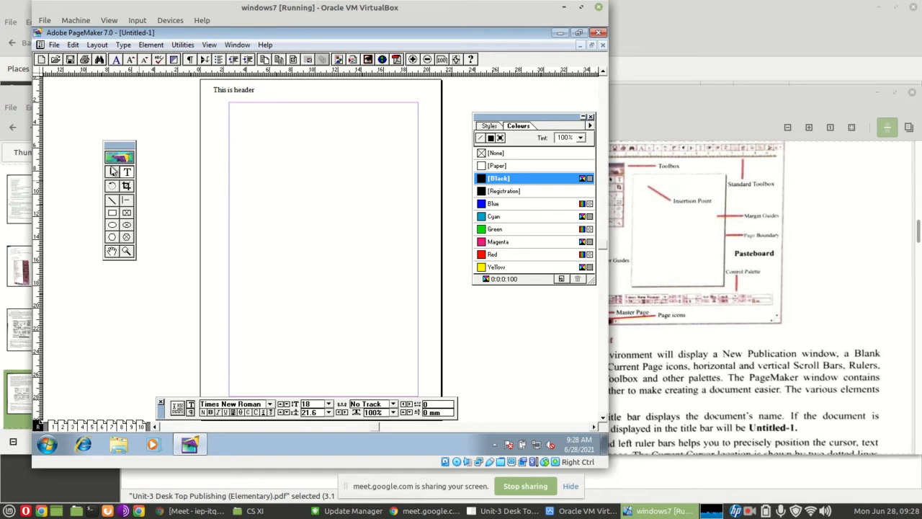
# Move the header text block to sit on the top margin guide, aligned with the left margin at X 25 mm, Y 12.4 mm
pyautogui.click(112, 171)
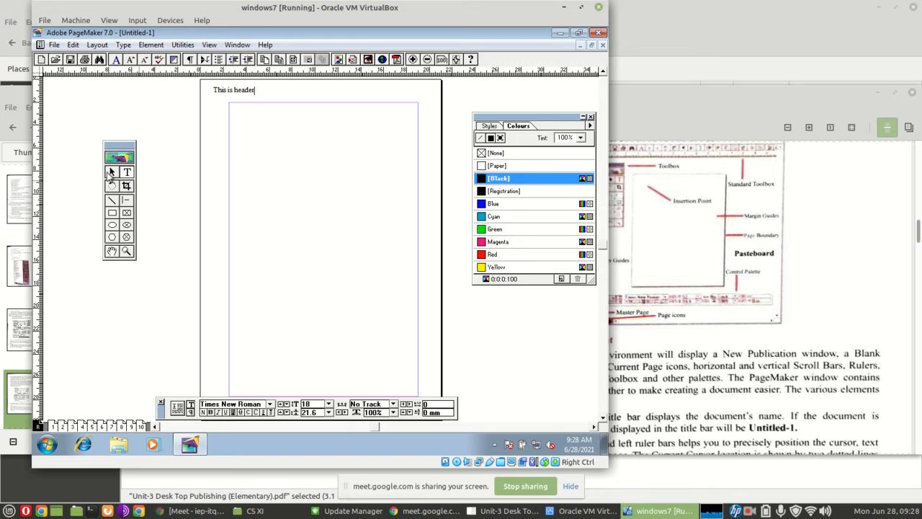
pyautogui.click(231, 92)
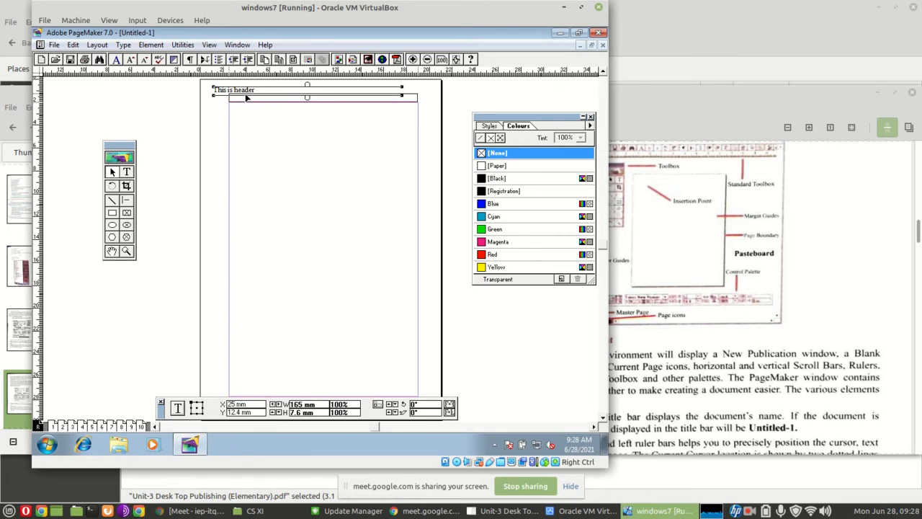
pyautogui.moveTo(246, 98); pyautogui.dragTo(248, 101)
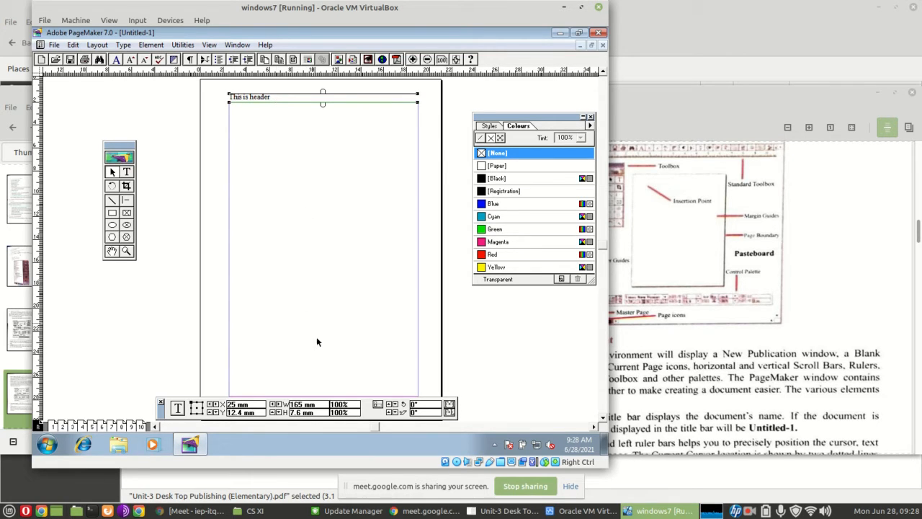
# Center-align the header paragraph between the margins of the master page
pyautogui.click(126, 172)
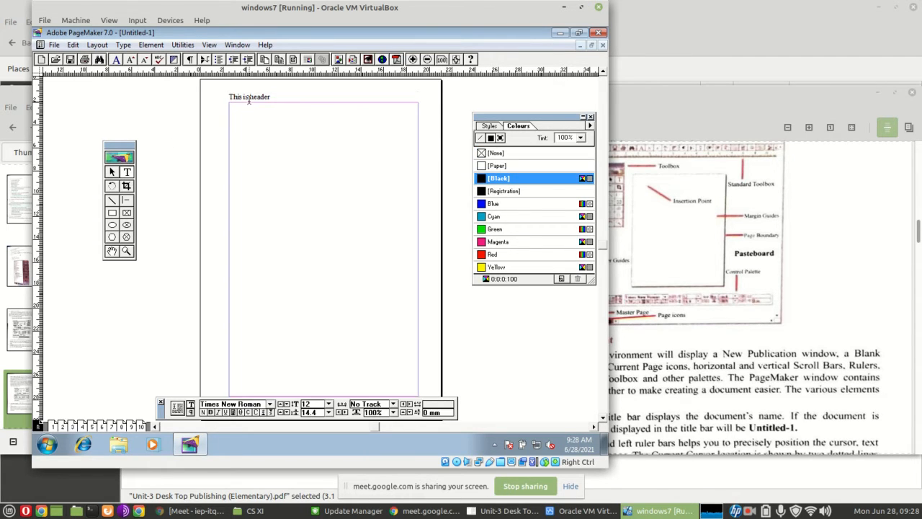
pyautogui.click(249, 98)
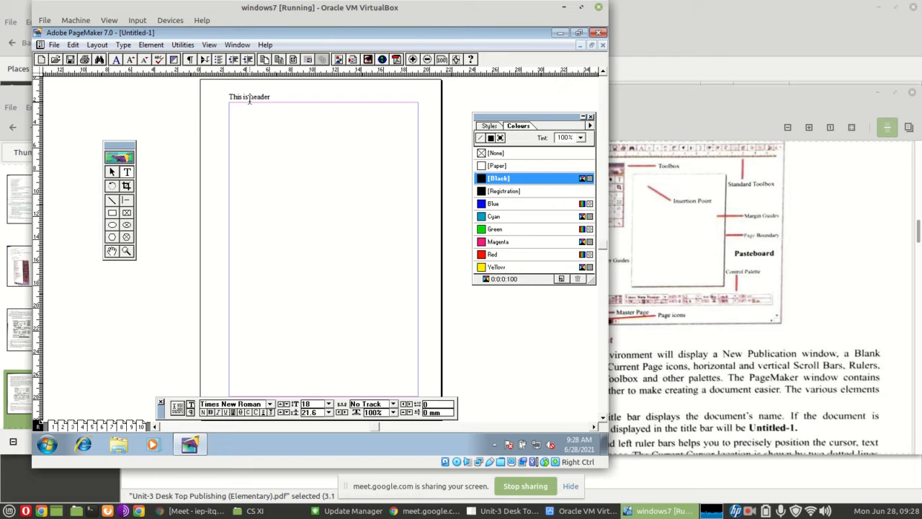
pyautogui.click(191, 413)
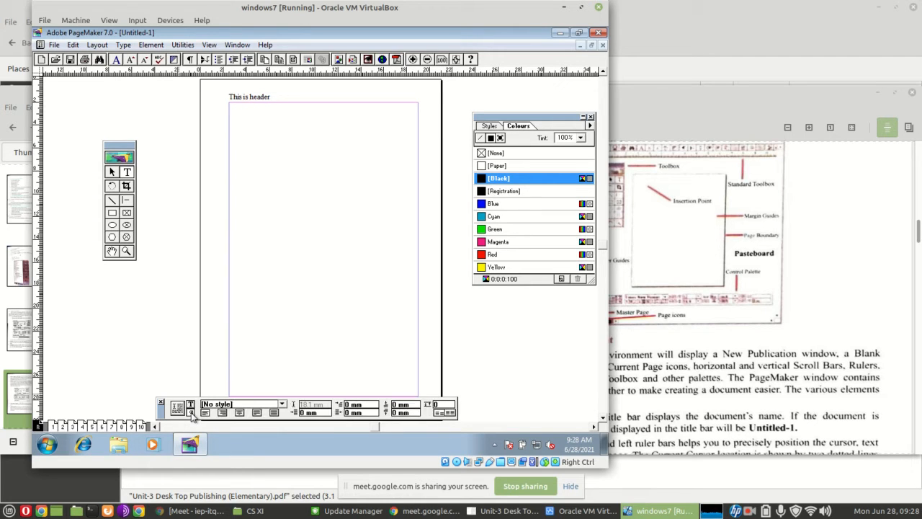
pyautogui.click(240, 413)
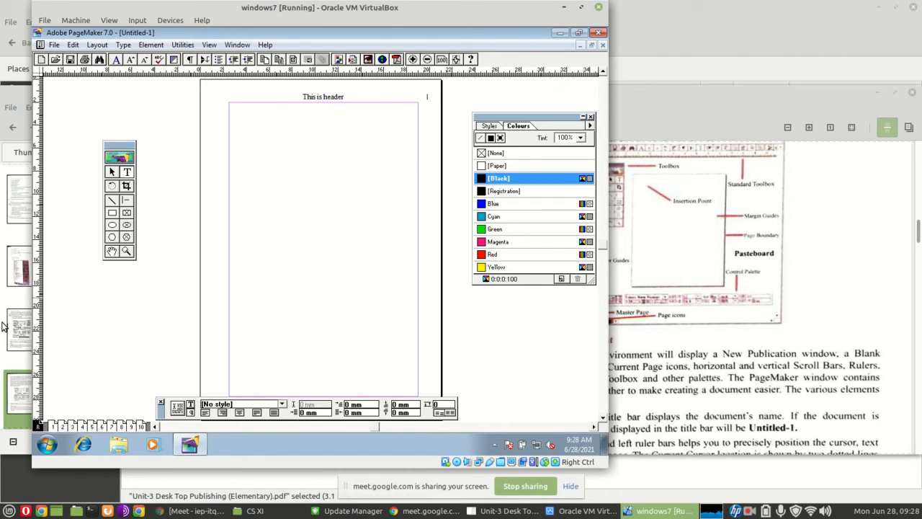
# Go through pages 1, 2 and 3 to check whether the master page header is repeated on them
pyautogui.click(55, 426)
pyautogui.click(63, 426)
pyautogui.click(73, 426)
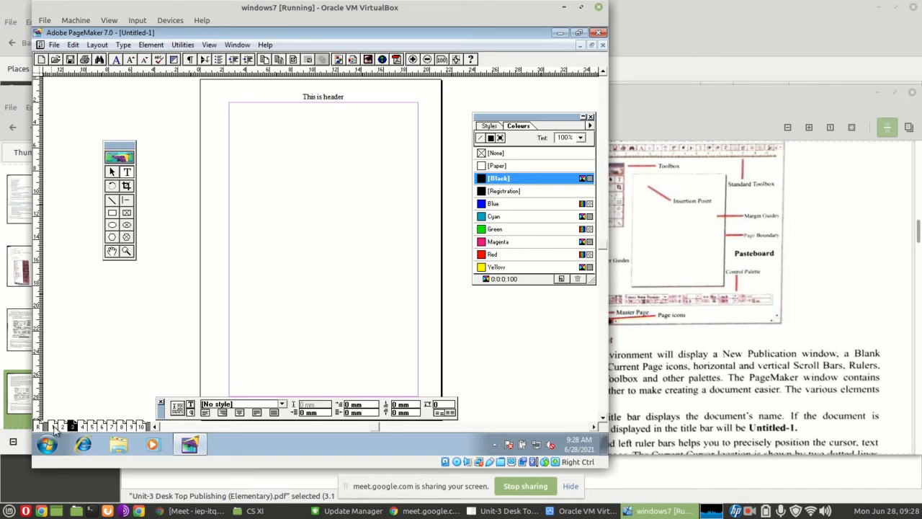
# Add a text block reading "This is first PAge" near the top of page 1
pyautogui.click(53, 426)
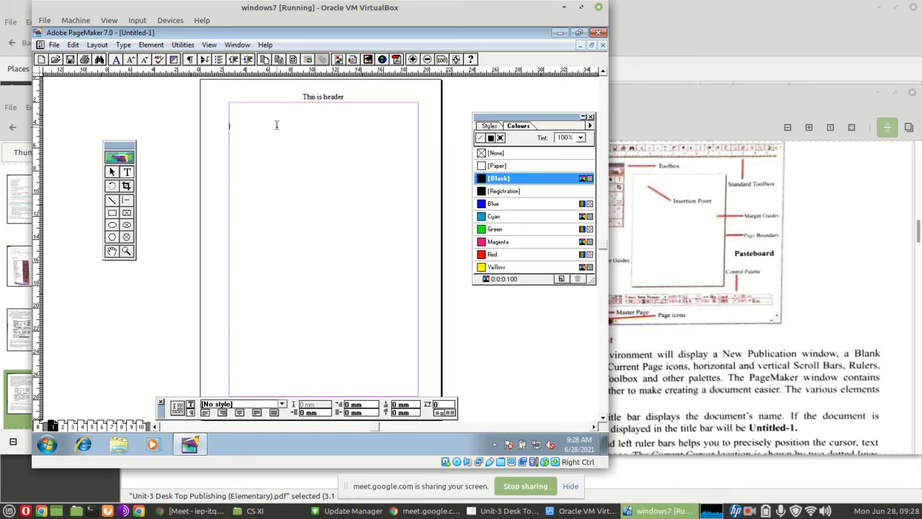
pyautogui.write('This is first page.')
# Move page 1's text block up against the top margin guide, to X 25 mm, Y 20 mm
pyautogui.click(113, 173)
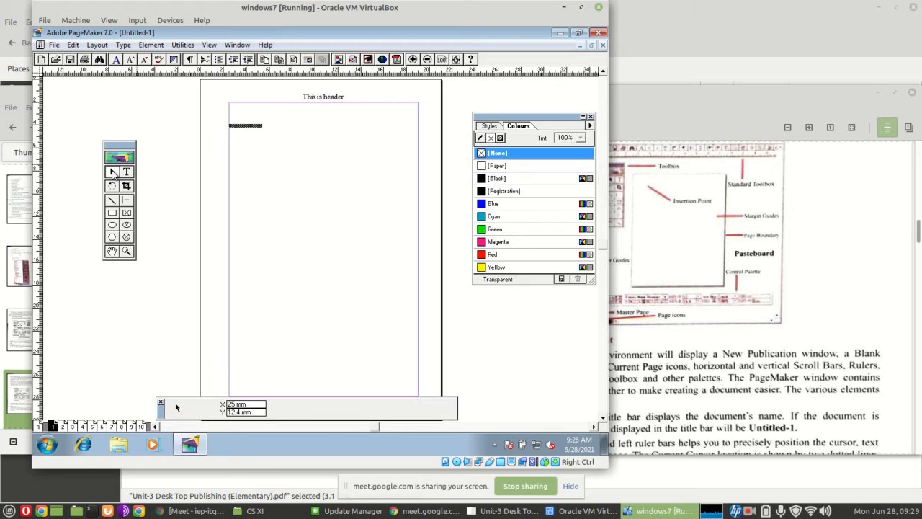
pyautogui.click(250, 127)
pyautogui.moveTo(251, 127); pyautogui.dragTo(251, 107)
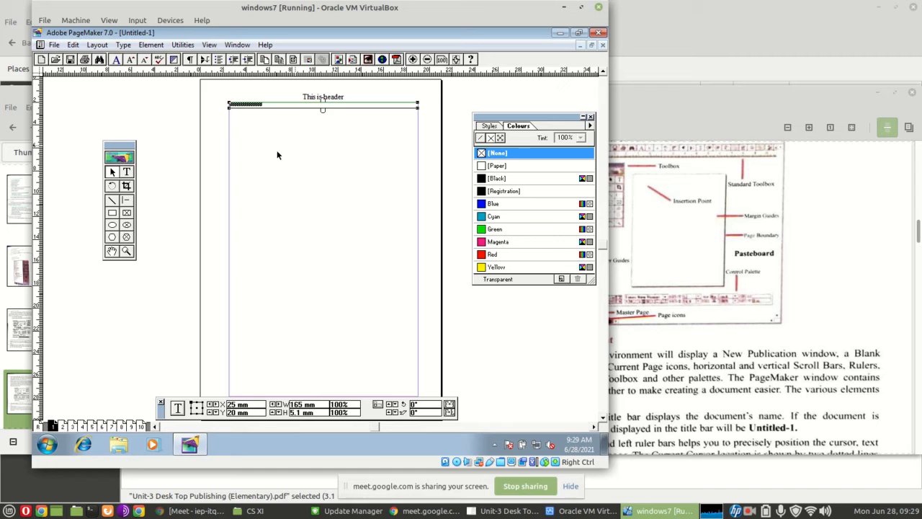
# Add a second line reading "mote things" under the existing body text on page 1
pyautogui.click(127, 172)
pyautogui.click(127, 172)
pyautogui.click(254, 127)
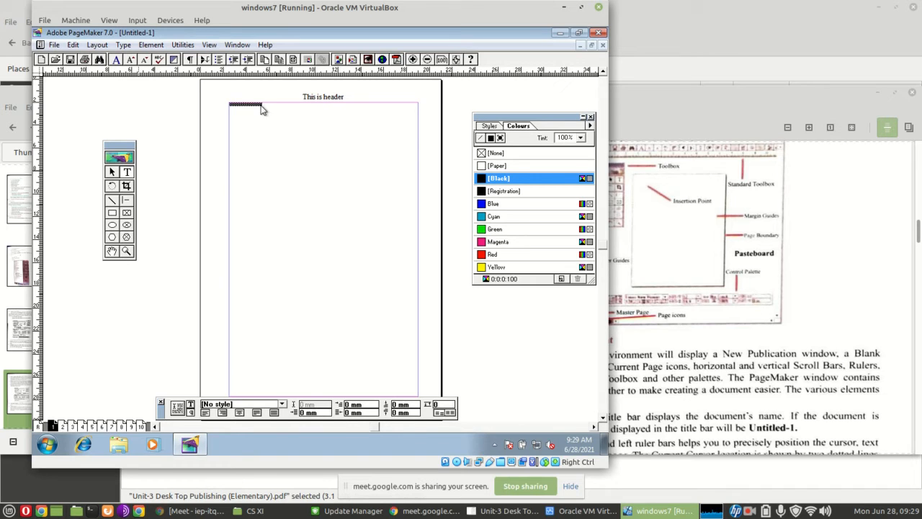
pyautogui.click(262, 103)
pyautogui.press('Return')
pyautogui.write('this is s')
# Zoom in on the upper part of page 1 and move the toolbox off the text, beside the Colours palette
pyautogui.click(126, 252)
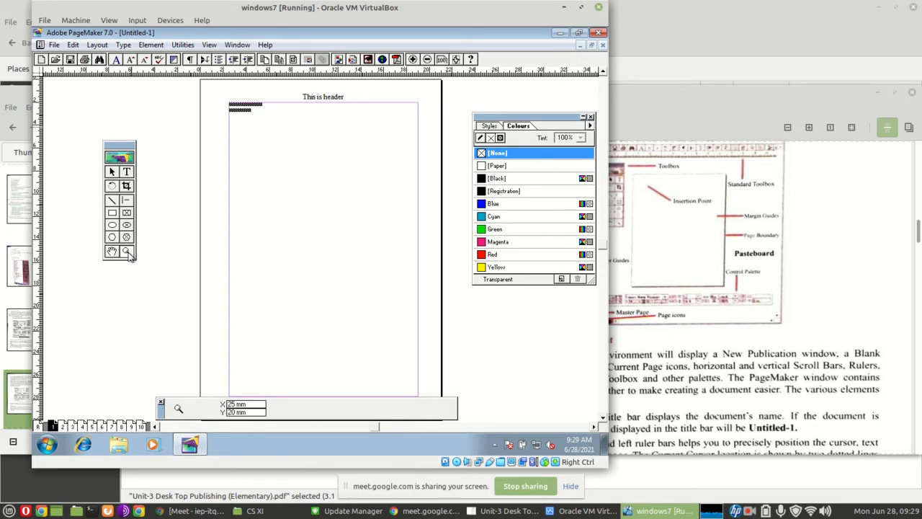
pyautogui.moveTo(220, 92); pyautogui.dragTo(430, 183)
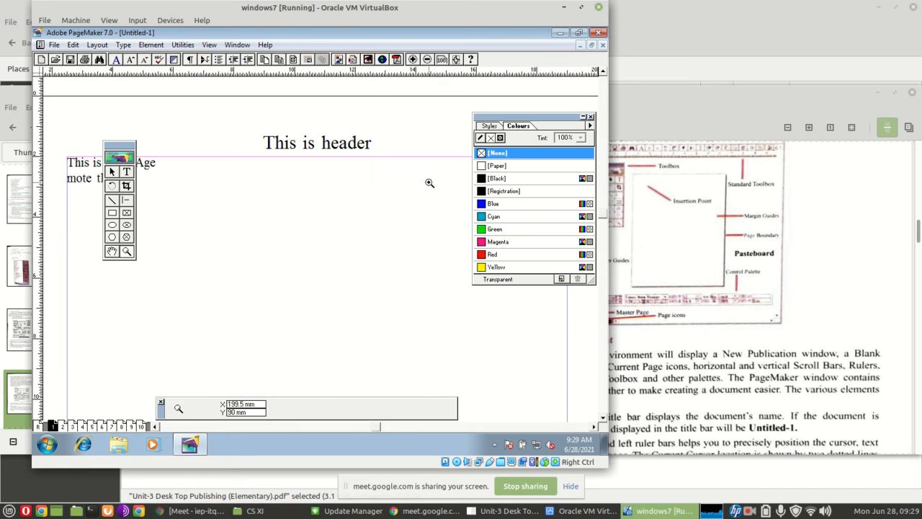
pyautogui.moveTo(121, 147); pyautogui.dragTo(457, 120)
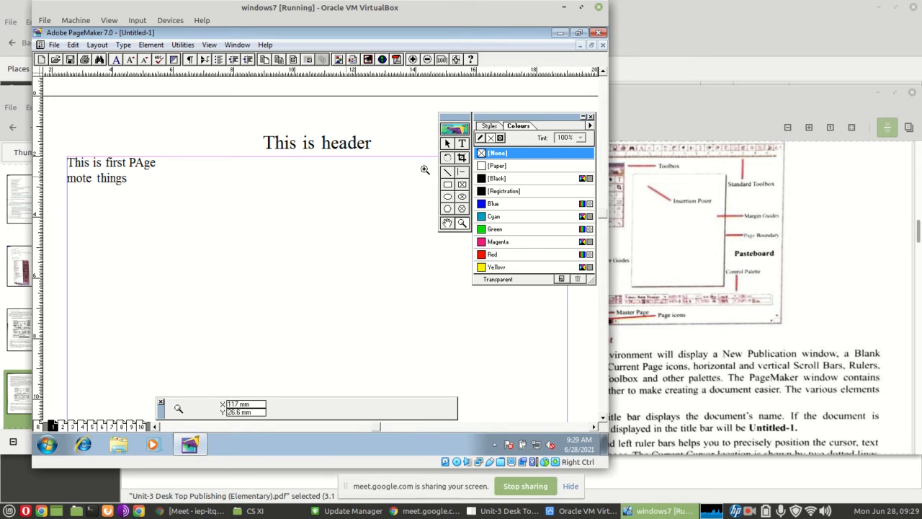
# Correct the misspelled word "mote" in the second body line to "more"
pyautogui.click(464, 144)
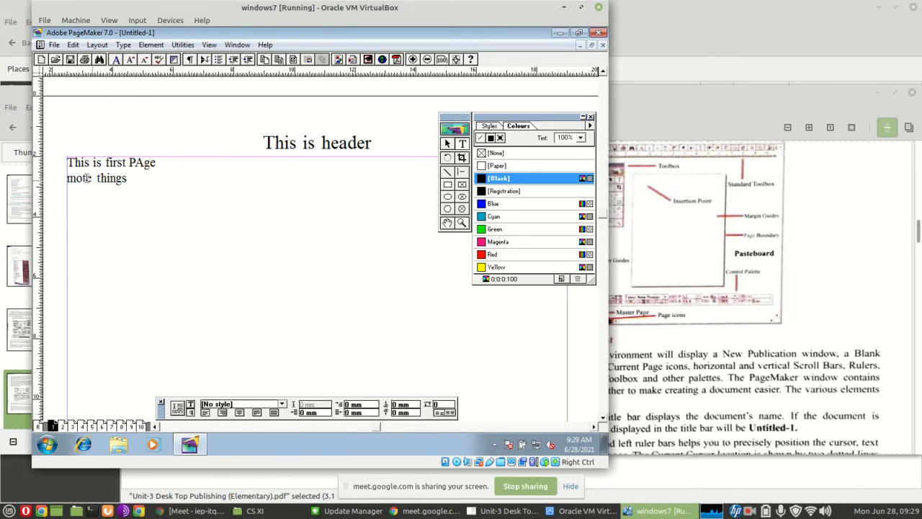
pyautogui.moveTo(83, 178); pyautogui.dragTo(209, 184)
pyautogui.click(76, 178)
pyautogui.press('Delete')
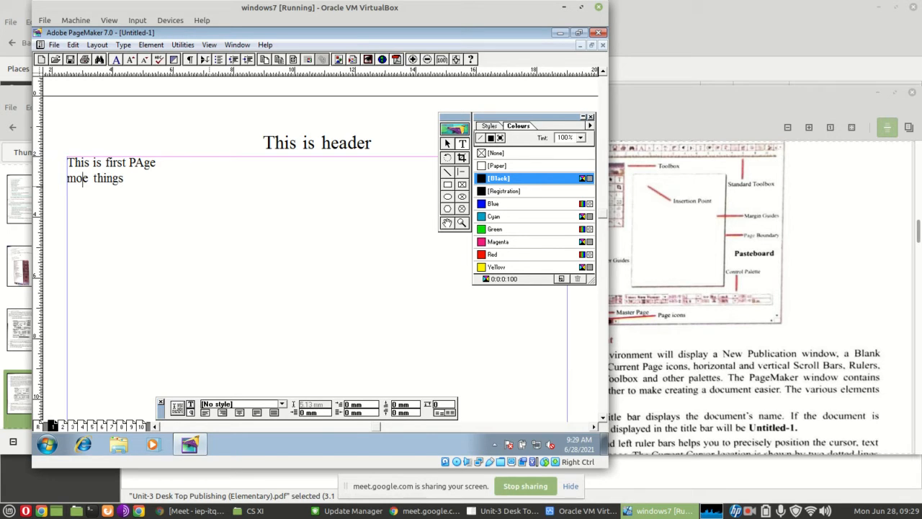
pyautogui.write('r')
pyautogui.click(155, 182)
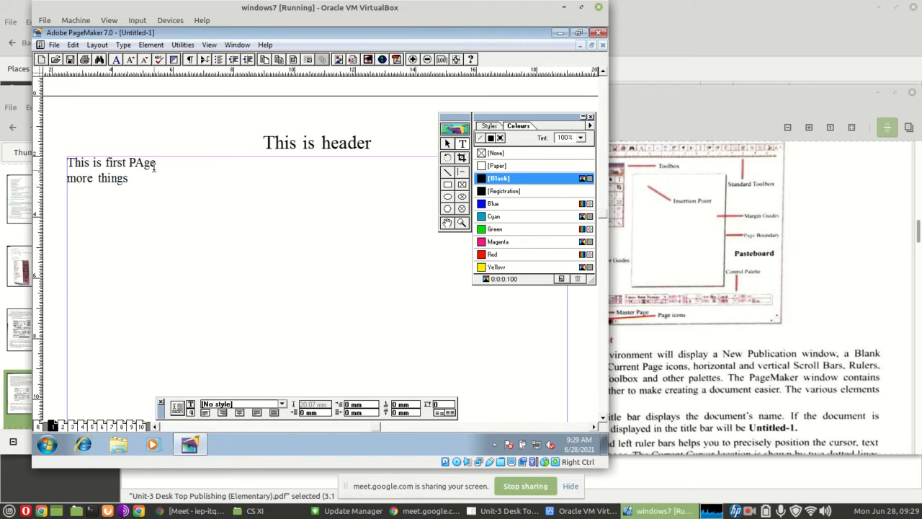
# Create a separate text block reading "This is new frame" below the "more things" line
pyautogui.click(86, 226)
pyautogui.write('This isnre')
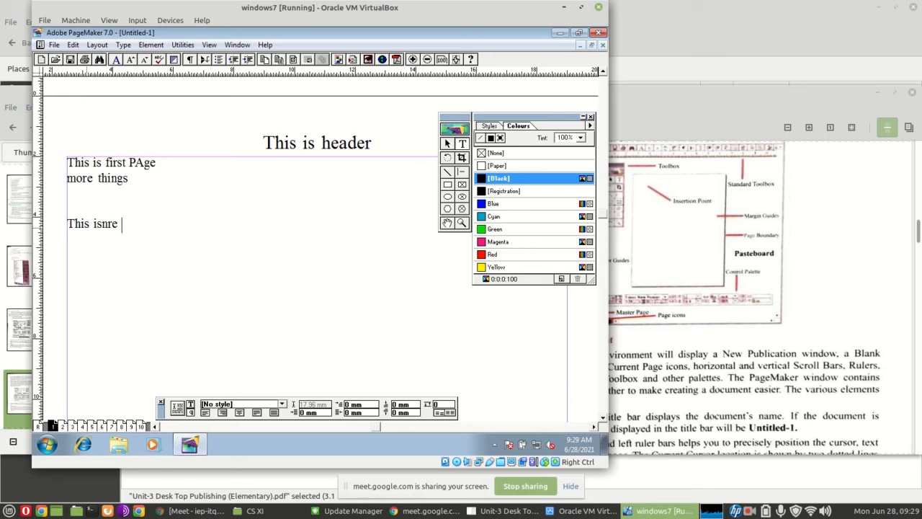
pyautogui.press('BackSpace')
pyautogui.press('BackSpace')
pyautogui.press('BackSpace')
pyautogui.write('nre f')
pyautogui.press('BackSpace')
pyautogui.press('BackSpace')
pyautogui.press('BackSpace')
pyautogui.press('BackSpace')
pyautogui.write('ew frame')
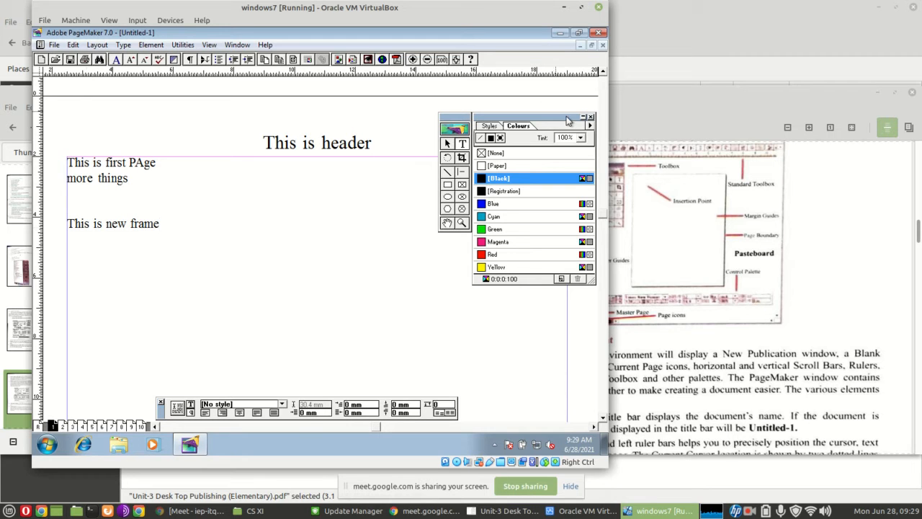
# Overlap the "This is new frame" block with the first text block, and then place it just below that block at about Y 33.9 mm
pyautogui.click(446, 143)
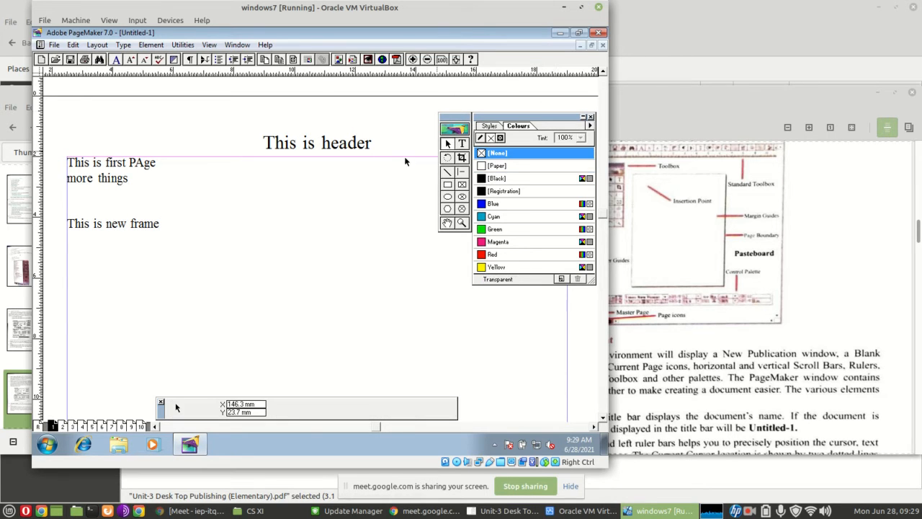
pyautogui.click(138, 228)
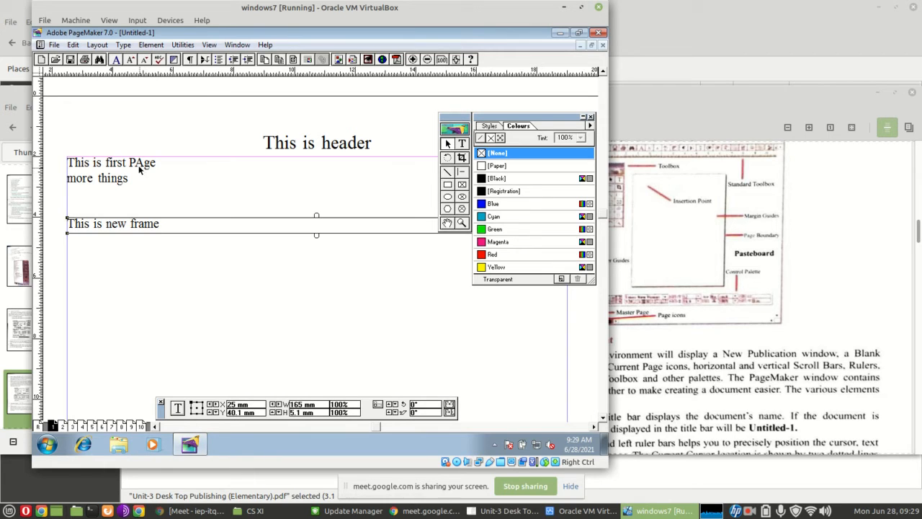
pyautogui.click(137, 165)
pyautogui.click(134, 220)
pyautogui.moveTo(134, 221); pyautogui.dragTo(136, 173)
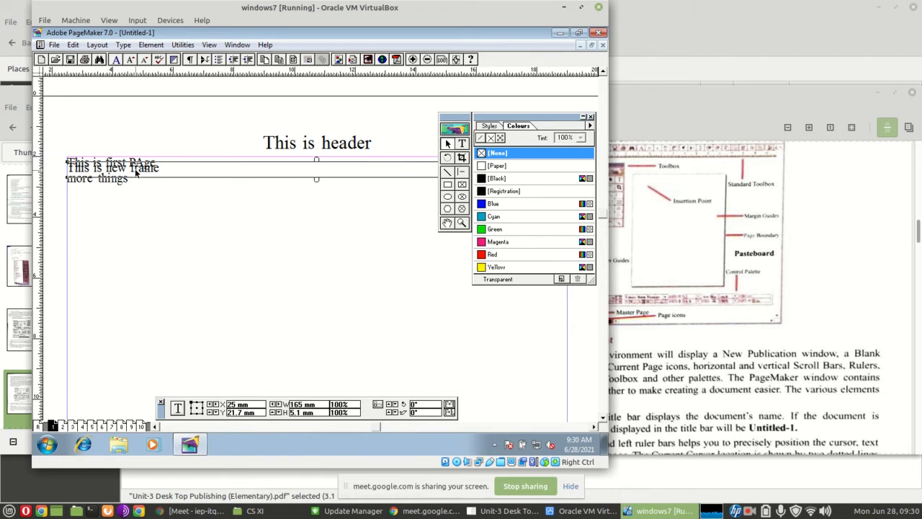
pyautogui.moveTo(136, 172); pyautogui.dragTo(152, 207)
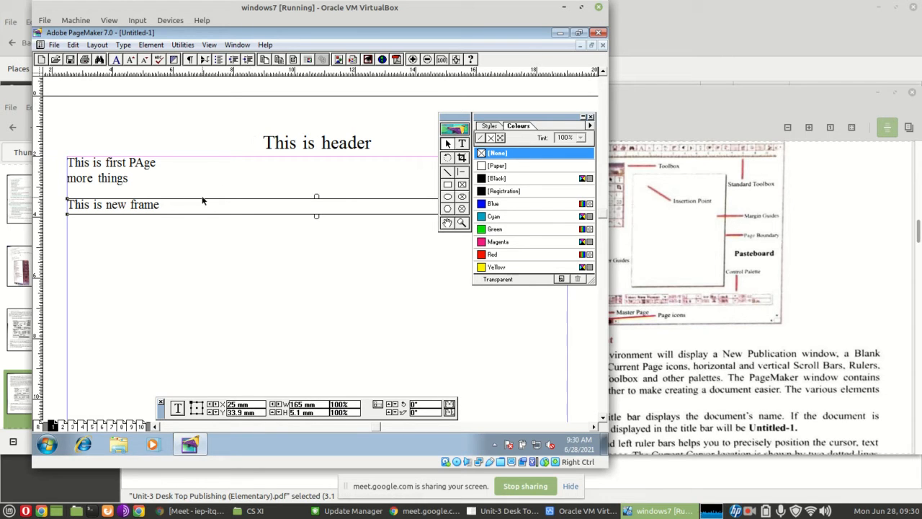
# Set the page view back to Fit in Window
pyautogui.click(461, 223)
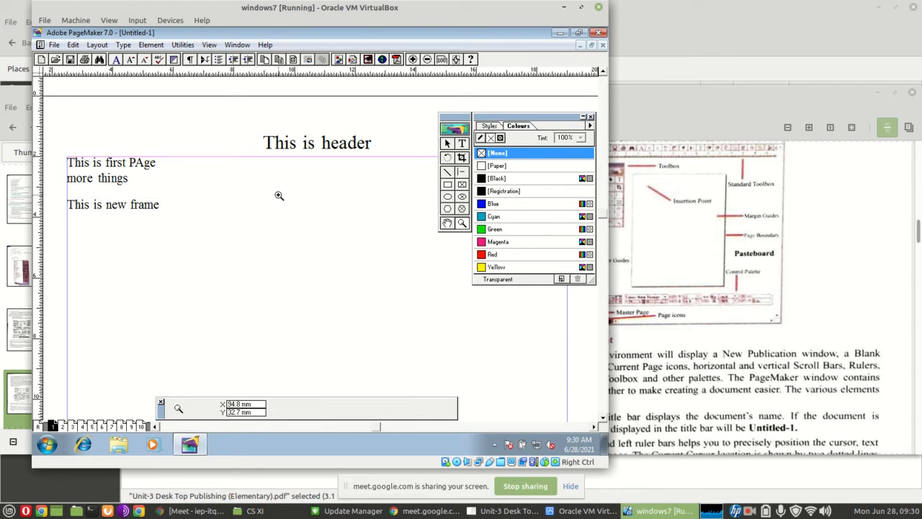
pyautogui.rightClick(279, 196)
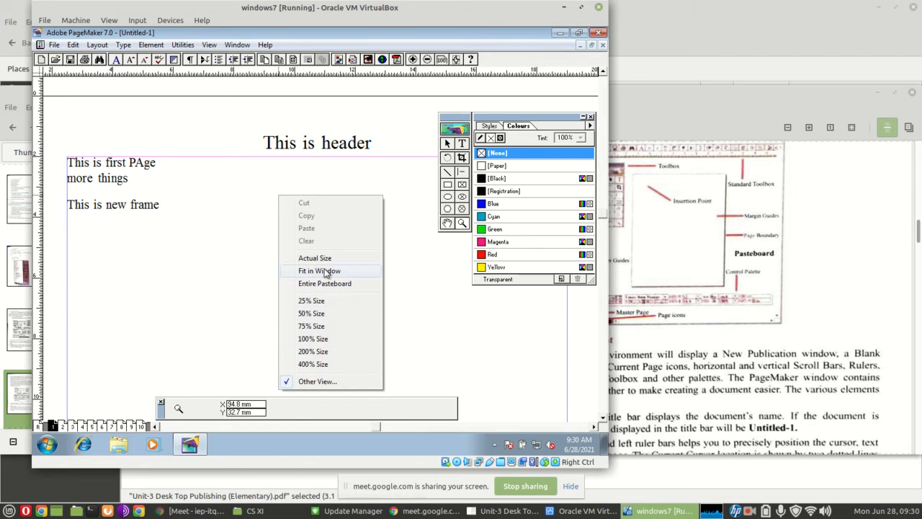
pyautogui.click(323, 271)
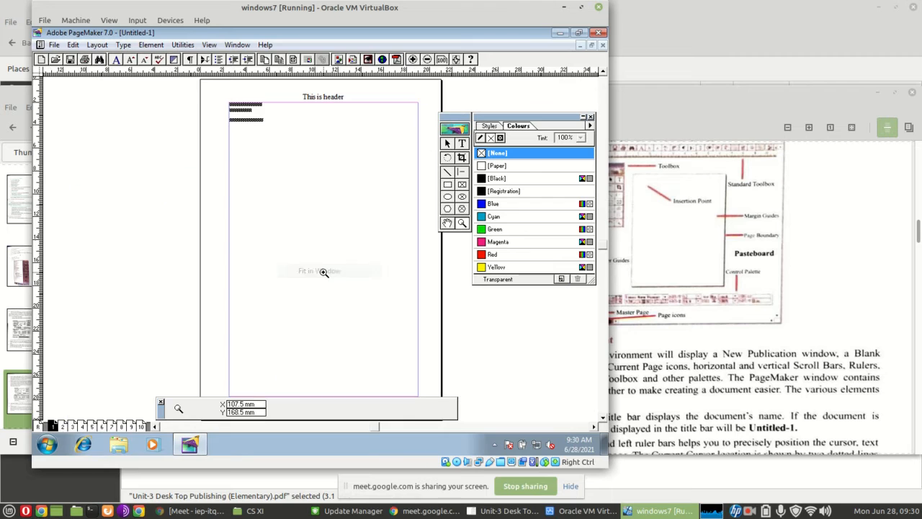
# Magnify the page around the text blocks below the header
pyautogui.rightClick(351, 227)
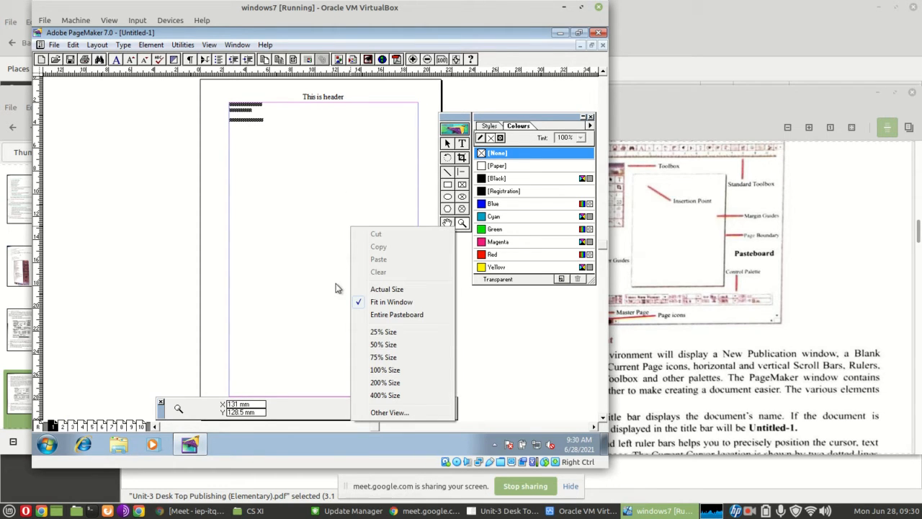
pyautogui.click(226, 221)
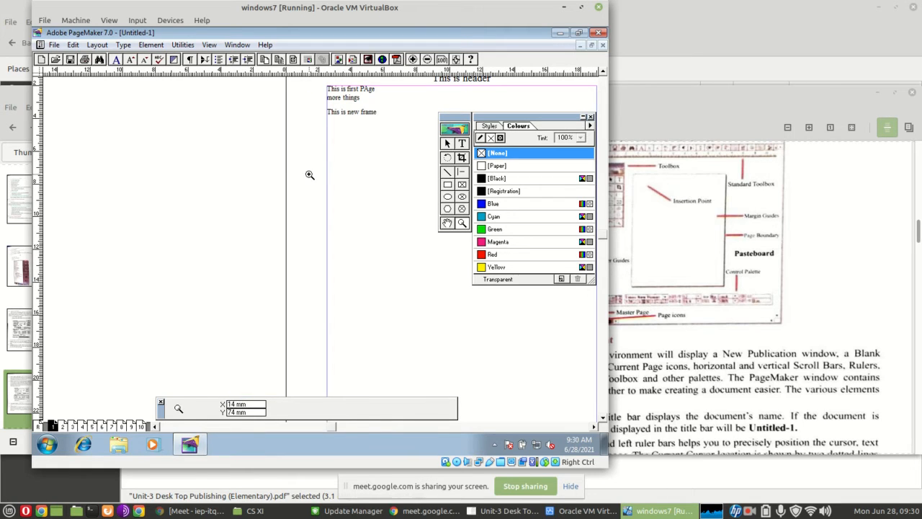
pyautogui.click(380, 149)
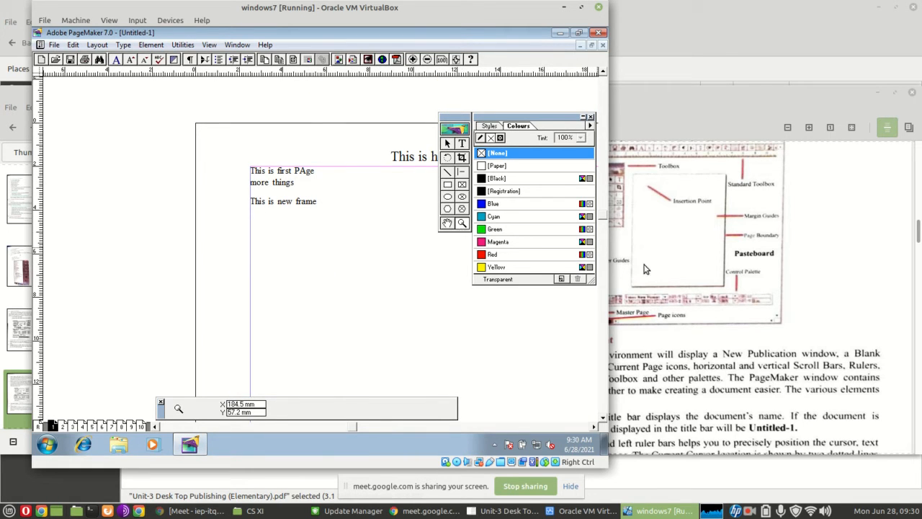
# Switch to the Unit-3 Desk Top Publishing PDF and read the Page Icon, Pasteboard, Margins and Page Boundaries descriptions
pyautogui.click(688, 294)
pyautogui.scroll(-5, 685, 294)
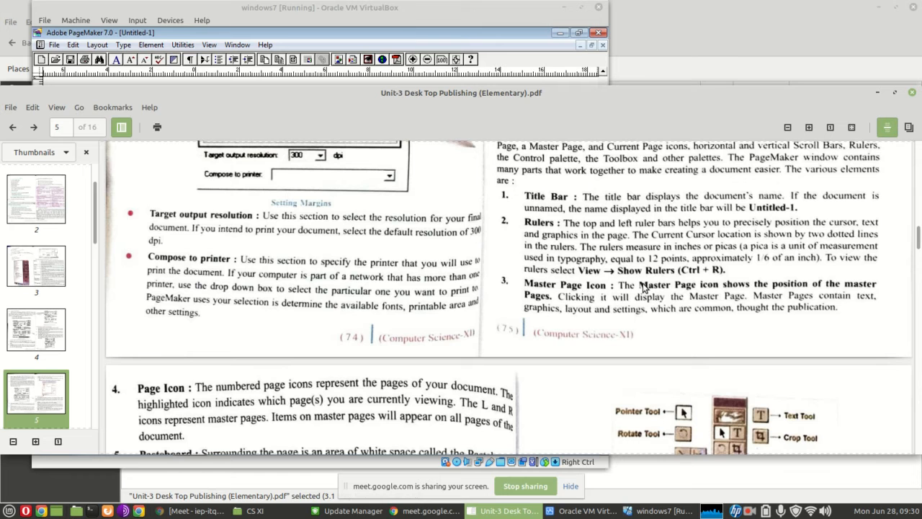
pyautogui.scroll(-5, 289, 302)
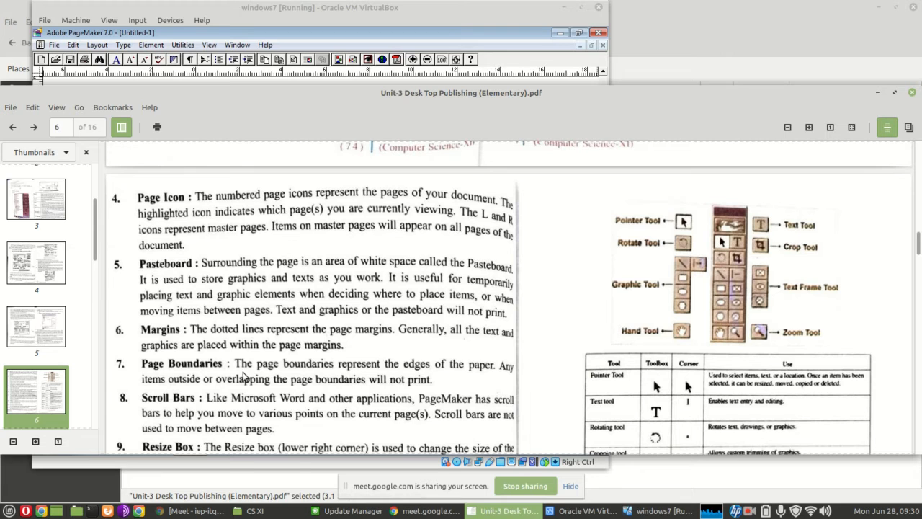
pyautogui.moveTo(476, 516)
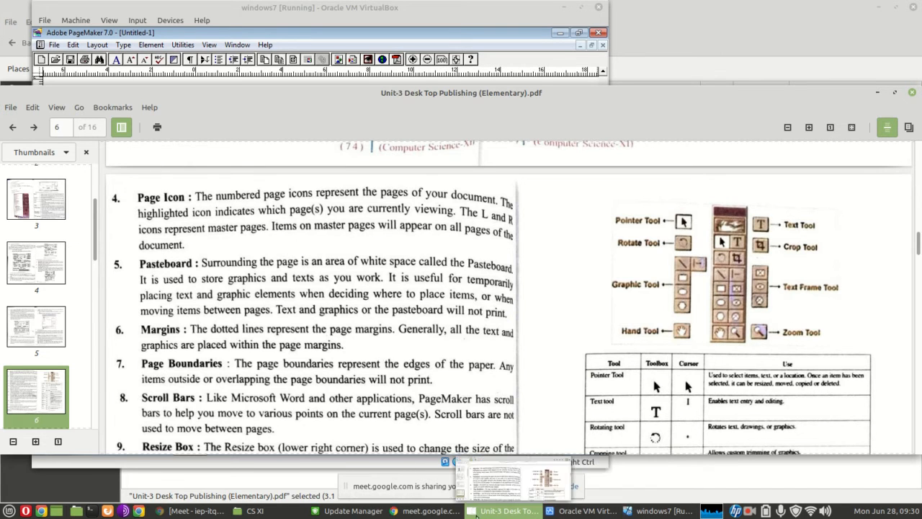
# Switch back to PageMaker, zoom out to the whole page, and move the Colours palette and the toolbox clear of it
pyautogui.click(351, 13)
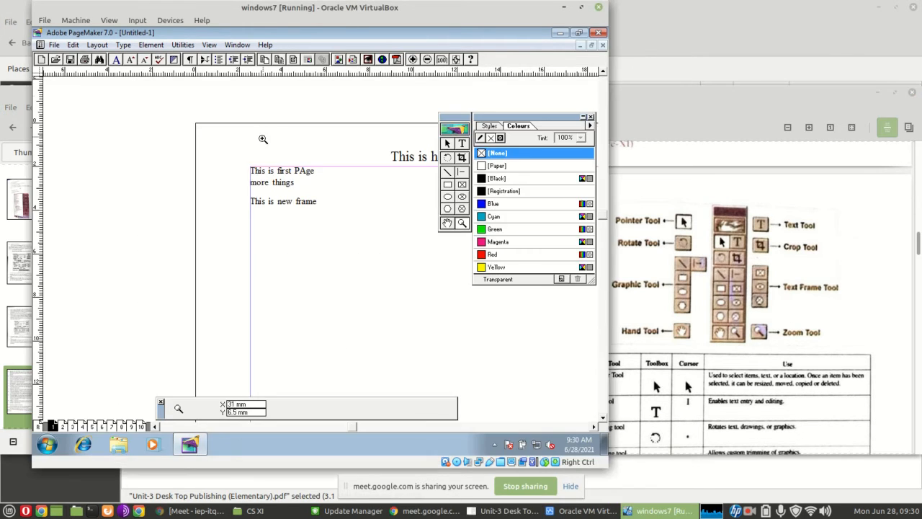
pyautogui.keyDown('ctrl'); pyautogui.click(254, 227); pyautogui.keyUp('ctrl')
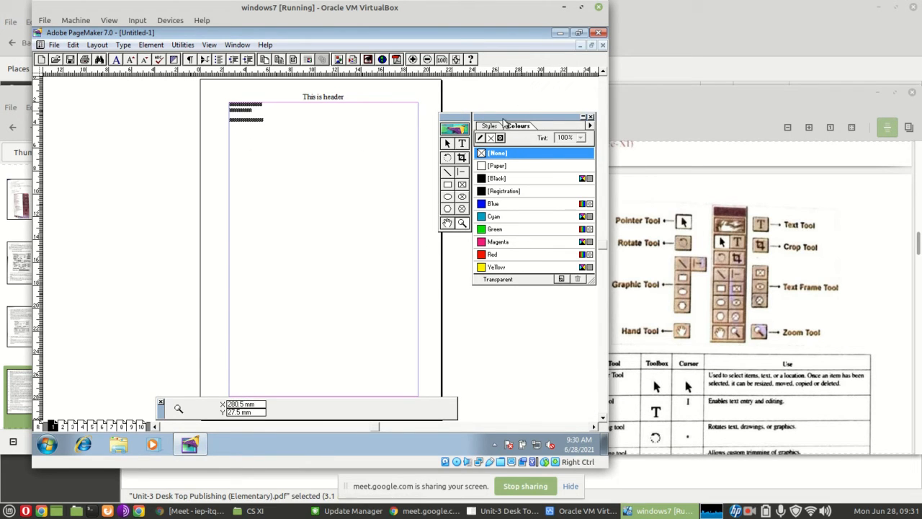
pyautogui.moveTo(504, 122); pyautogui.dragTo(516, 232)
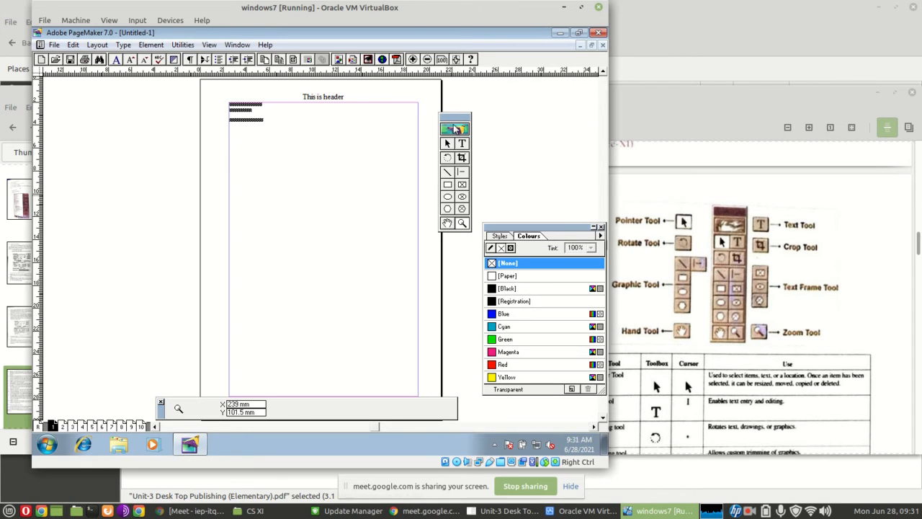
pyautogui.moveTo(454, 118); pyautogui.dragTo(533, 106)
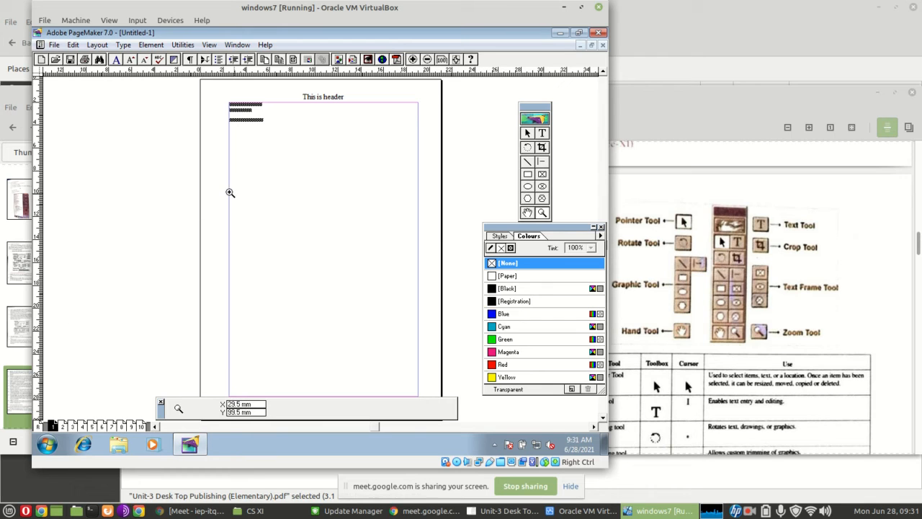
# Move the "This is new frame" block out towards the pasteboard beside the page, at about X -127.5 mm, Y 36.9 mm
pyautogui.click(527, 134)
pyautogui.moveTo(260, 121); pyautogui.dragTo(117, 126)
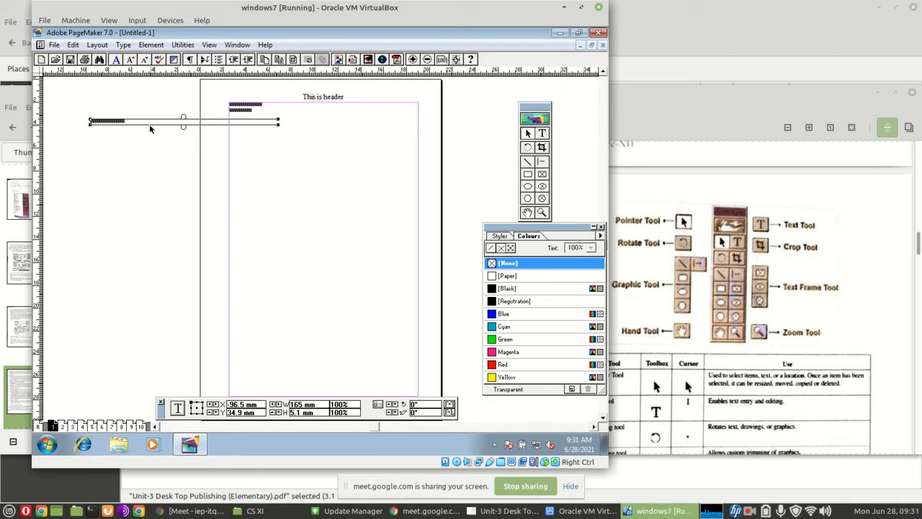
pyautogui.moveTo(128, 125); pyautogui.dragTo(93, 128)
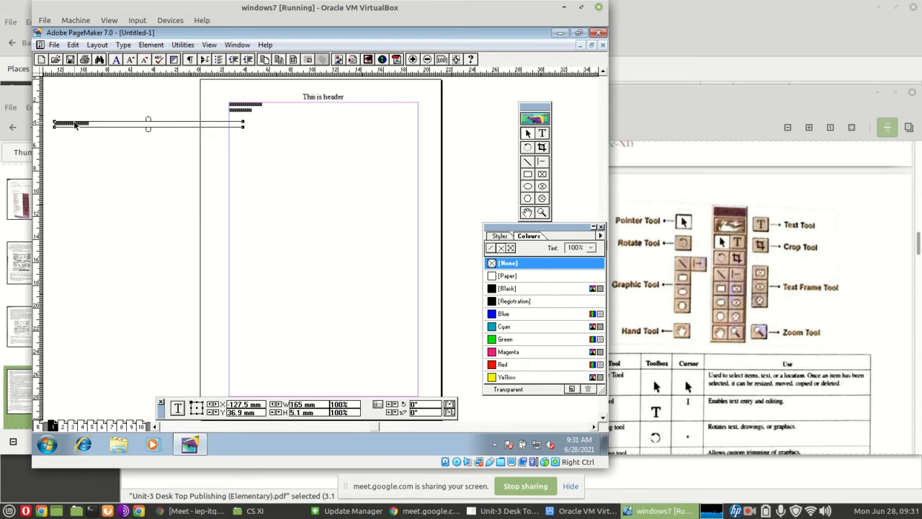
# Compare page 2 with page 1, and narrow the "This is new frame" block to about 84 mm so it lies entirely on the pasteboard
pyautogui.click(62, 426)
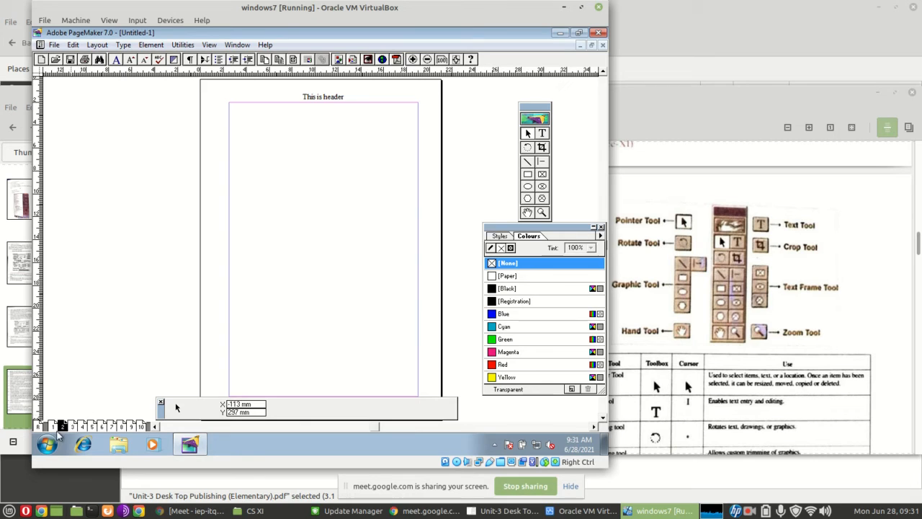
pyautogui.click(52, 425)
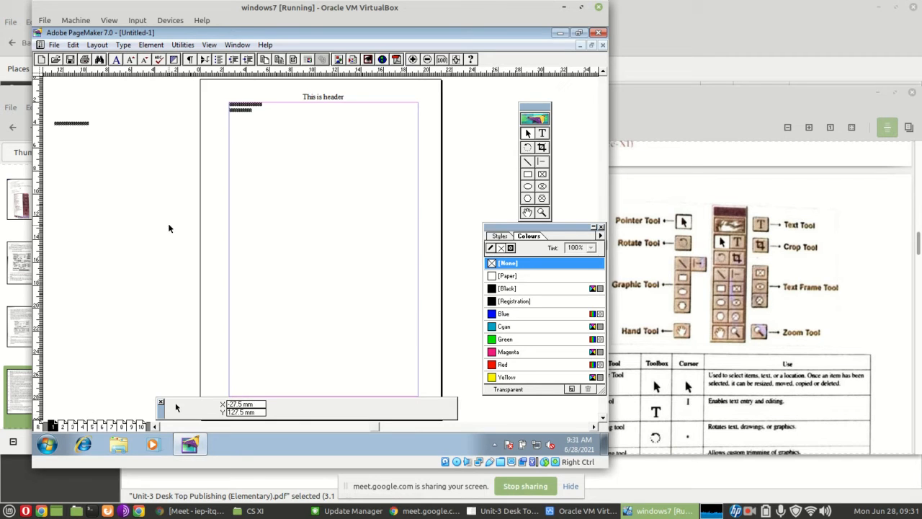
pyautogui.click(81, 124)
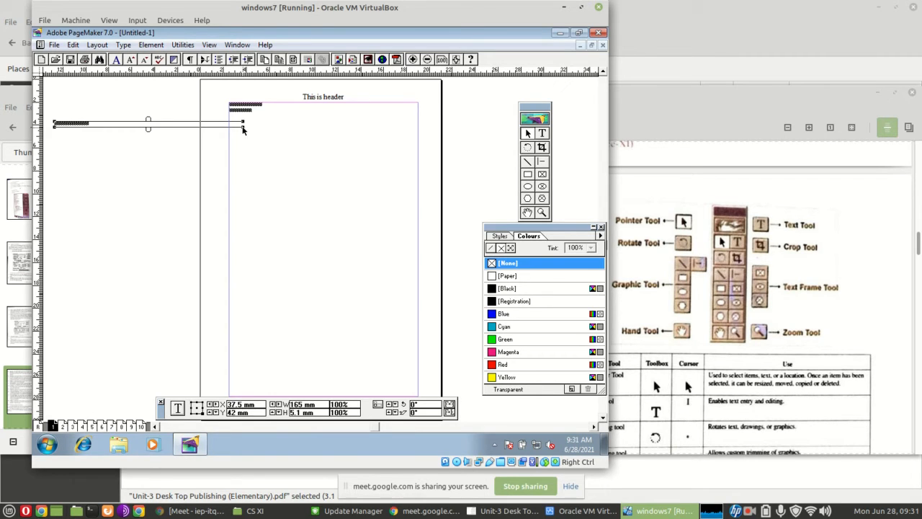
pyautogui.moveTo(243, 129); pyautogui.dragTo(150, 160)
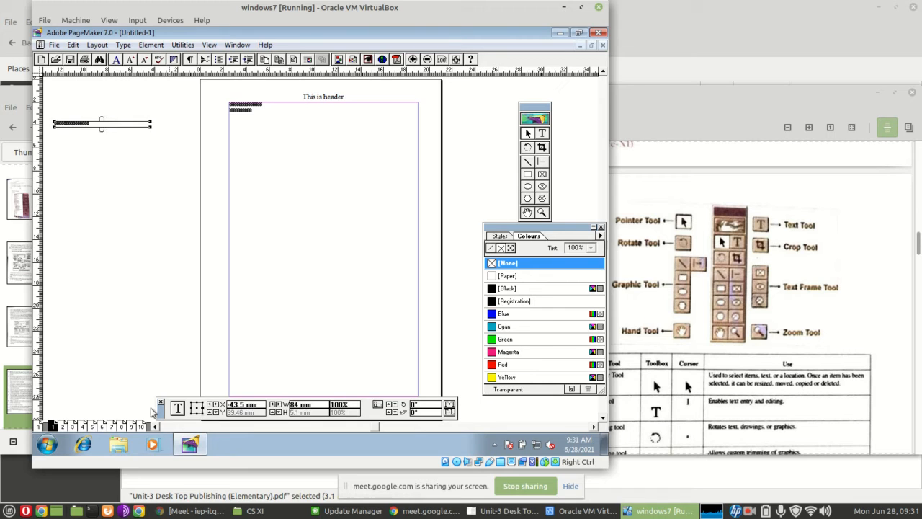
# Check the pasteboard text block from page 2, page 4 and the master page
pyautogui.click(63, 426)
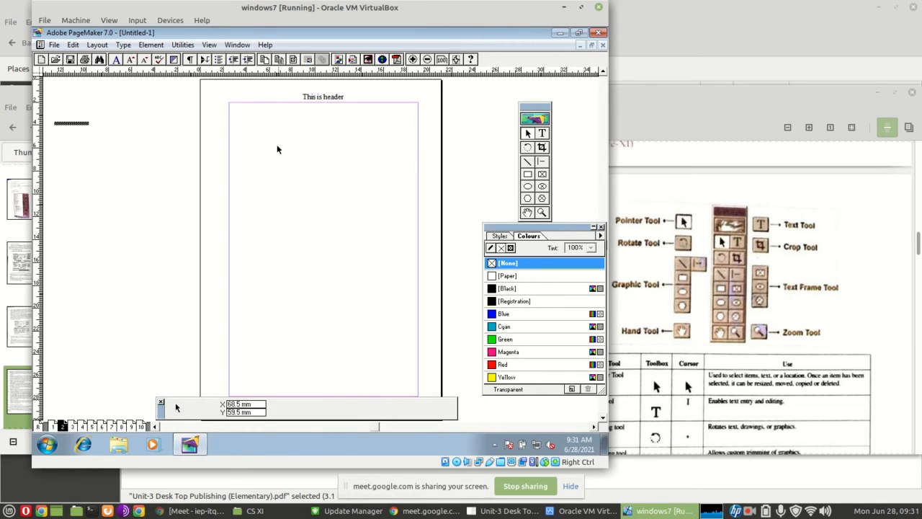
pyautogui.click(72, 124)
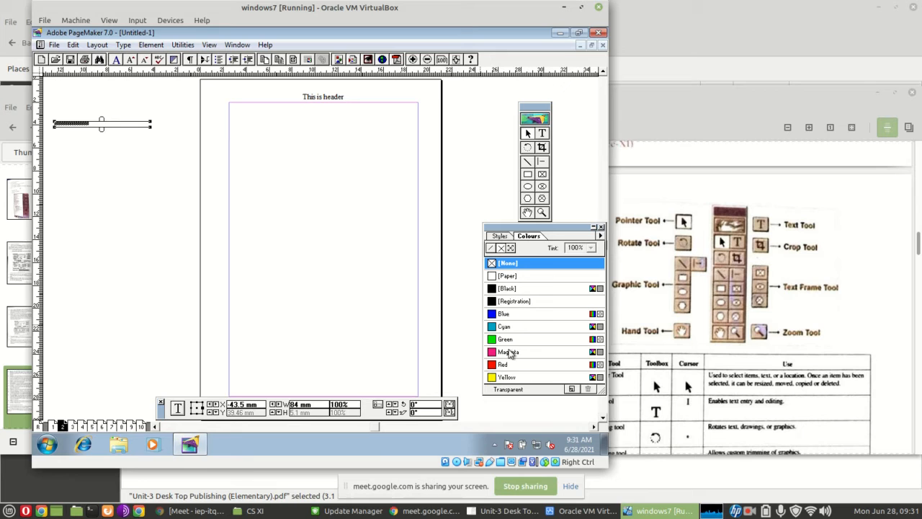
pyautogui.click(207, 237)
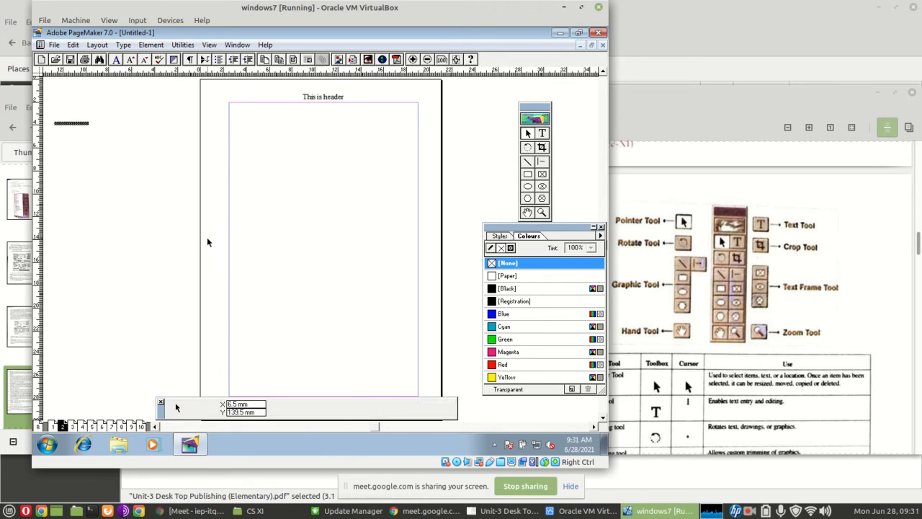
pyautogui.click(82, 425)
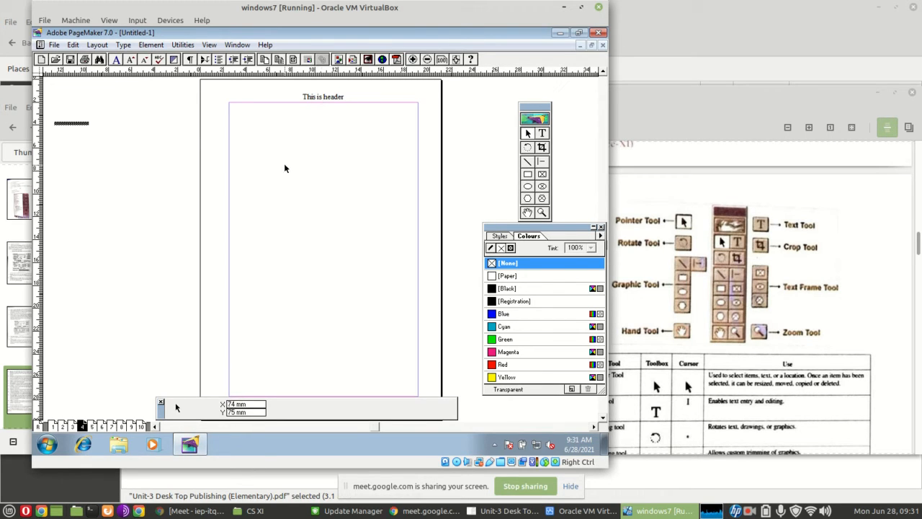
pyautogui.click(38, 426)
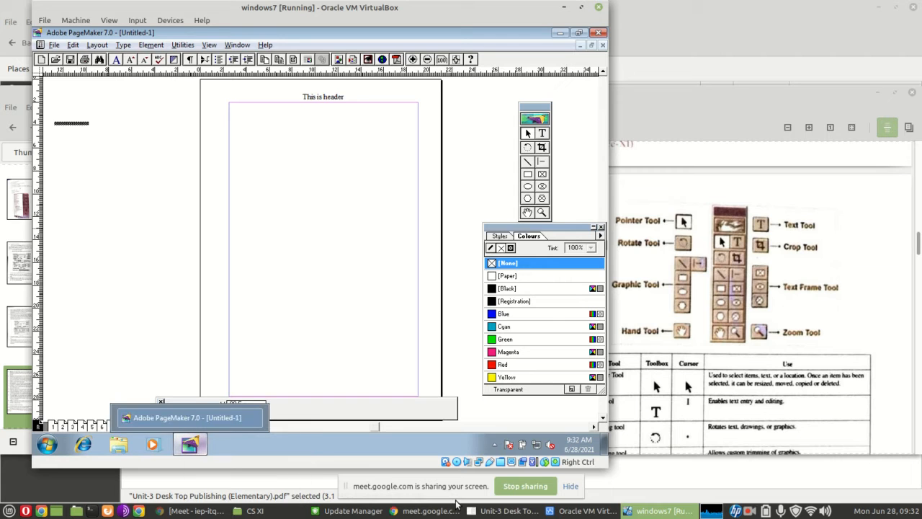
# Switch to the PDF textbook and read on through the toolbox table, Working with Text and Placing (Inserting) Existing Text sections
pyautogui.moveTo(577, 514)
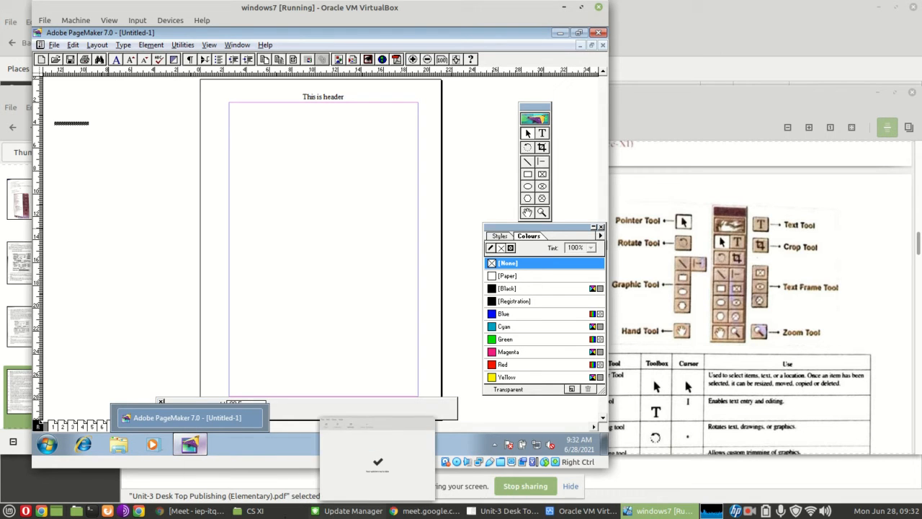
pyautogui.moveTo(249, 514)
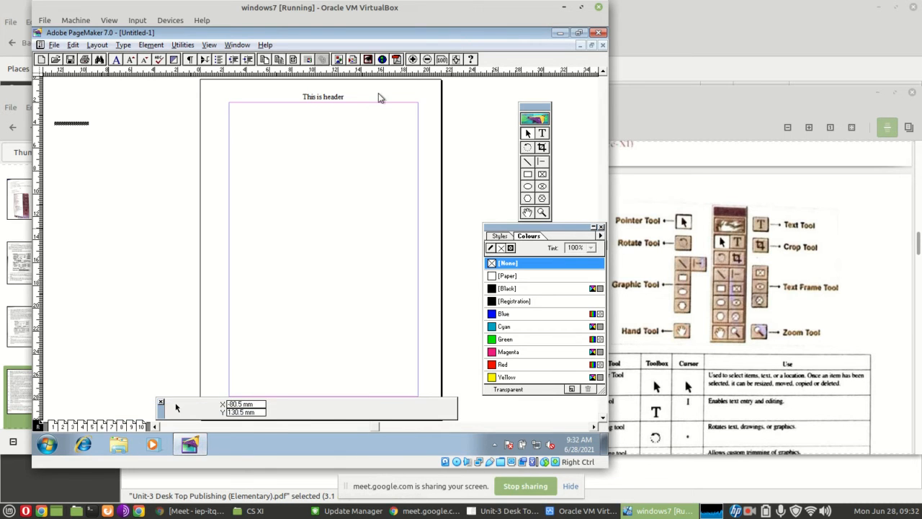
pyautogui.click(910, 245)
pyautogui.scroll(-10, 697, 301)
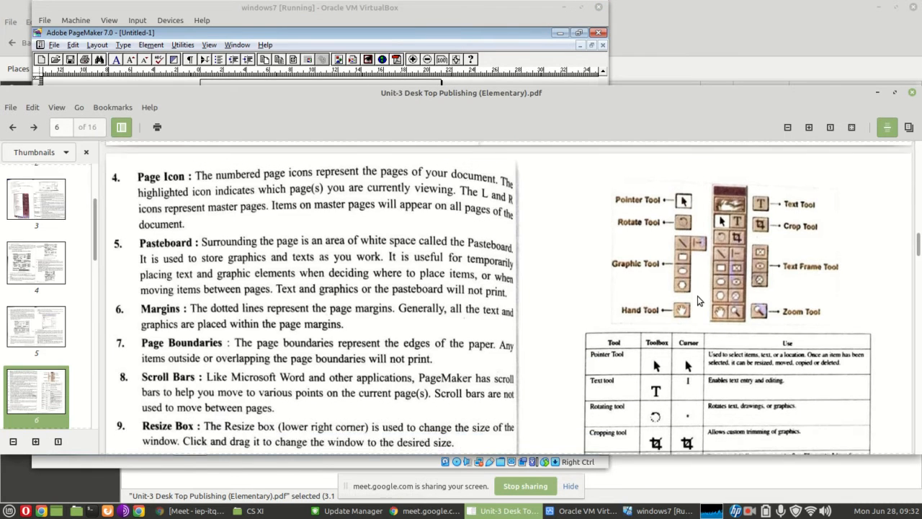
pyautogui.scroll(-3, 698, 301)
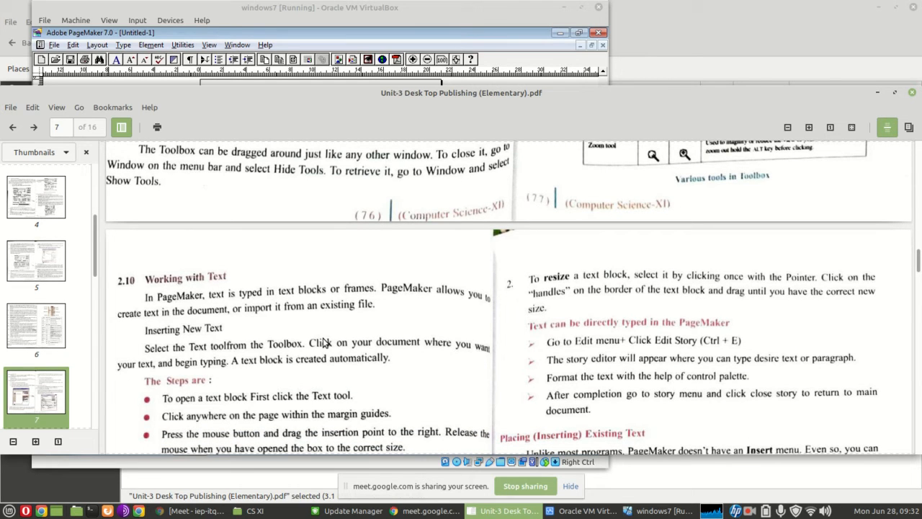
pyautogui.scroll(-7, 324, 343)
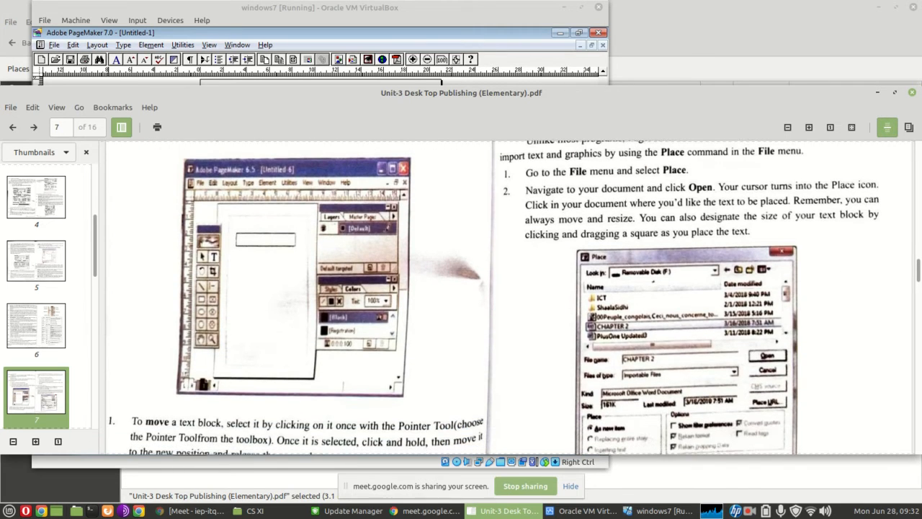
# Switch back to PageMaker, move the pasteboard text block to the master page's upper margin corner, and narrow it to about 70.5 mm
pyautogui.click(663, 512)
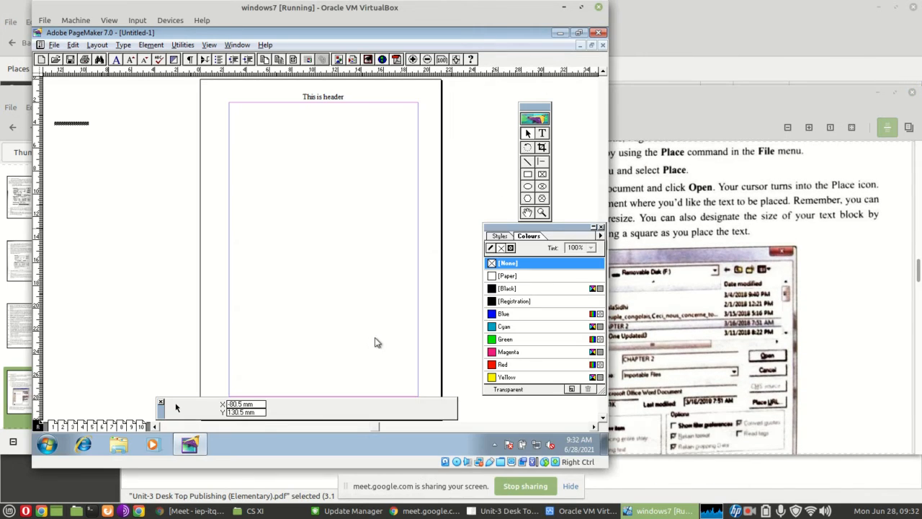
pyautogui.click(65, 127)
pyautogui.moveTo(65, 127); pyautogui.dragTo(239, 109)
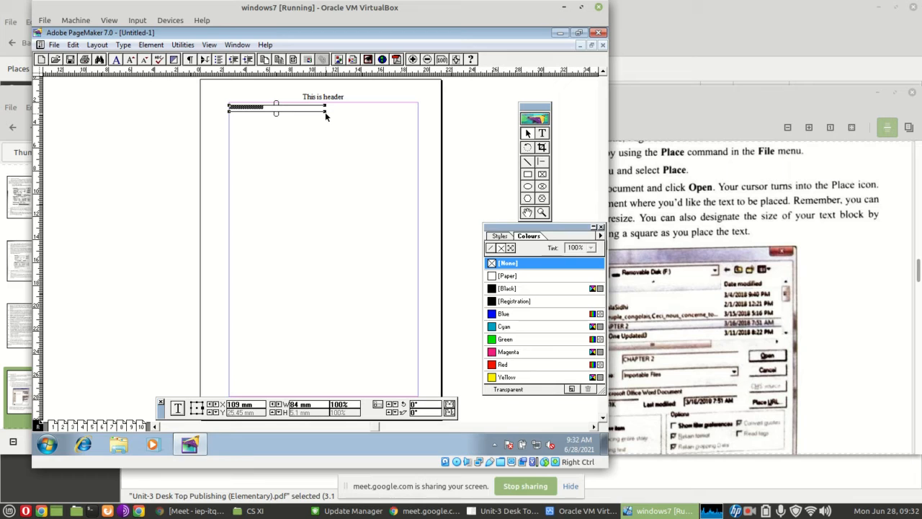
pyautogui.moveTo(326, 116); pyautogui.dragTo(310, 122)
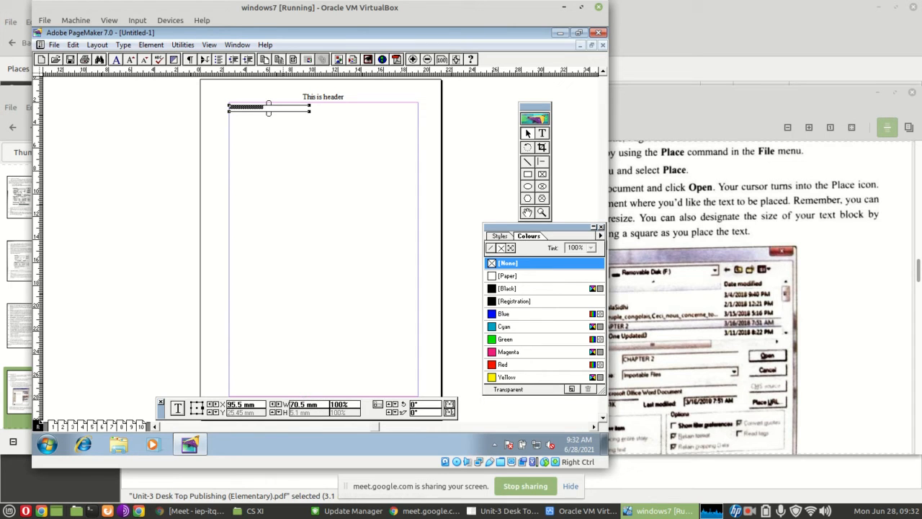
# Switch to Chrome and search Google in a new tab for "sample paragraph"
pyautogui.click(195, 510)
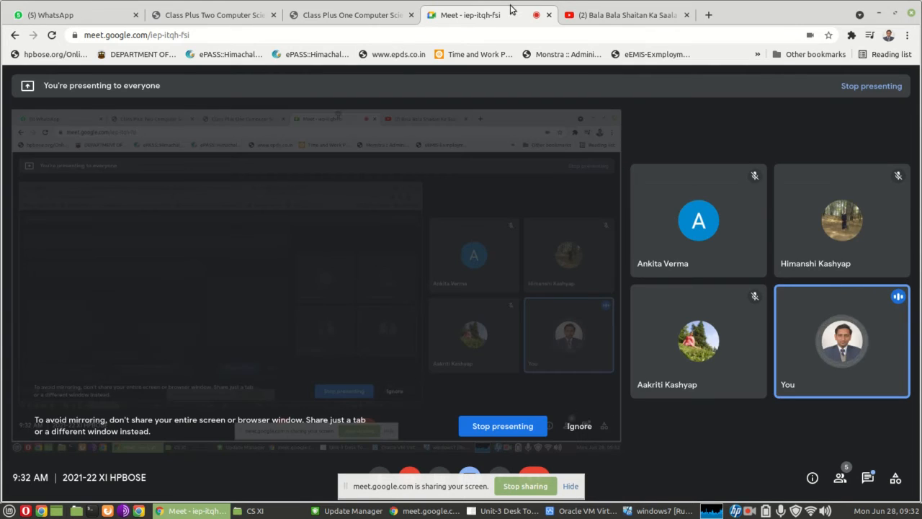
pyautogui.click(709, 19)
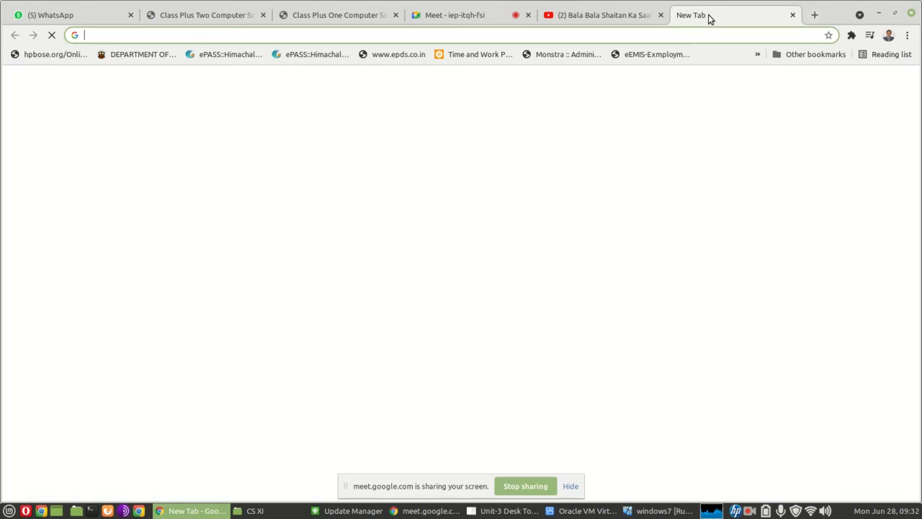
pyautogui.write('sample paragrah')
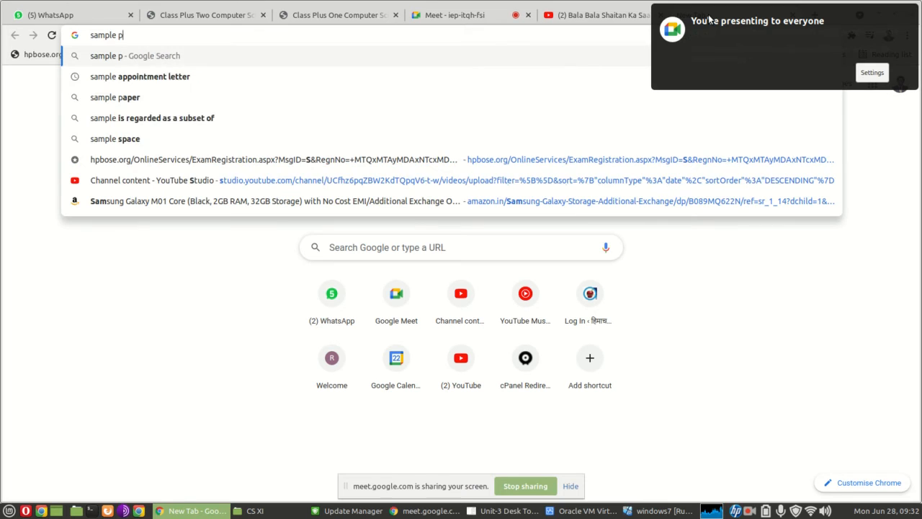
pyautogui.press('BackSpace')
pyautogui.press('BackSpace')
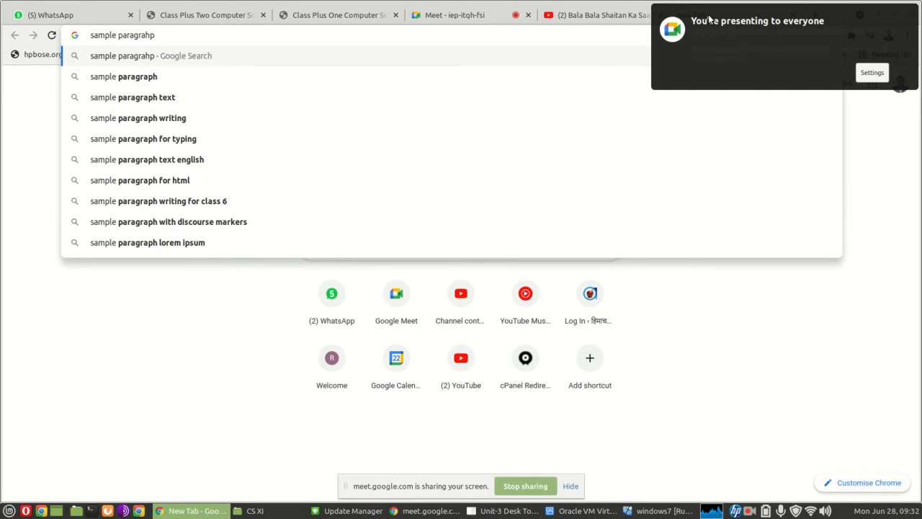
pyautogui.write('aphs')
pyautogui.press('Return')
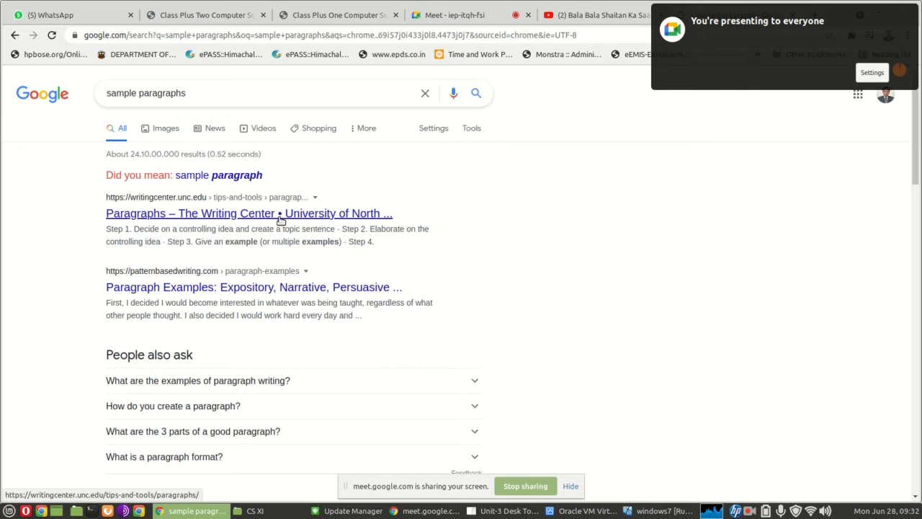
pyautogui.click(236, 175)
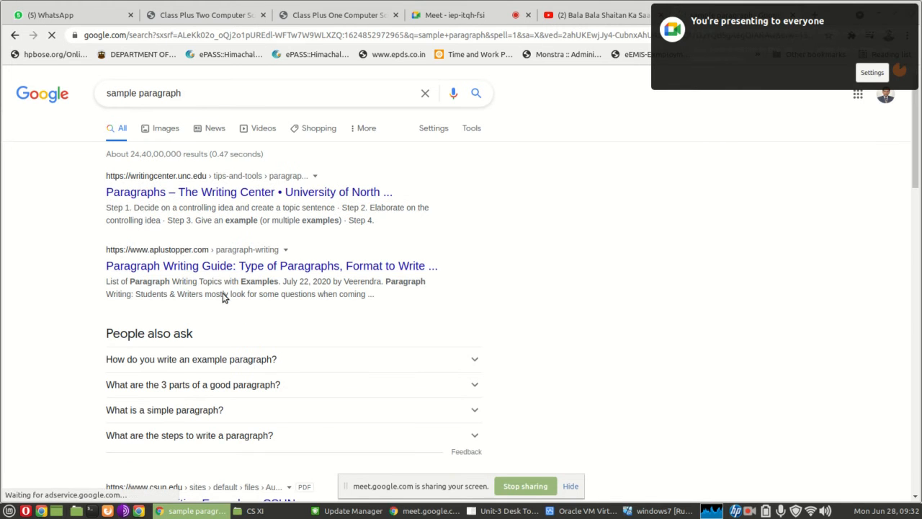
# Open the Writing Center's Paragraphs page, select its text from "What this handout is about" through Step 1, and switch back to PageMaker
pyautogui.click(236, 194)
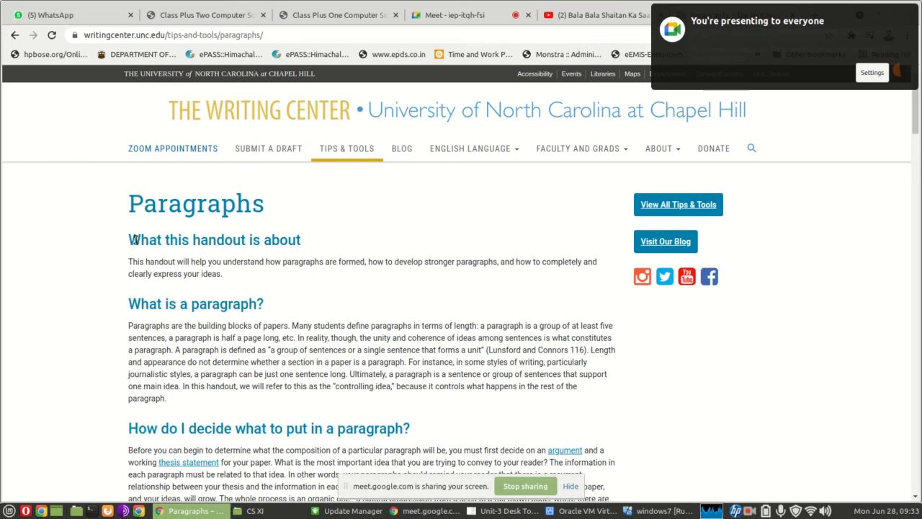
pyautogui.moveTo(133, 239); pyautogui.dragTo(422, 452)
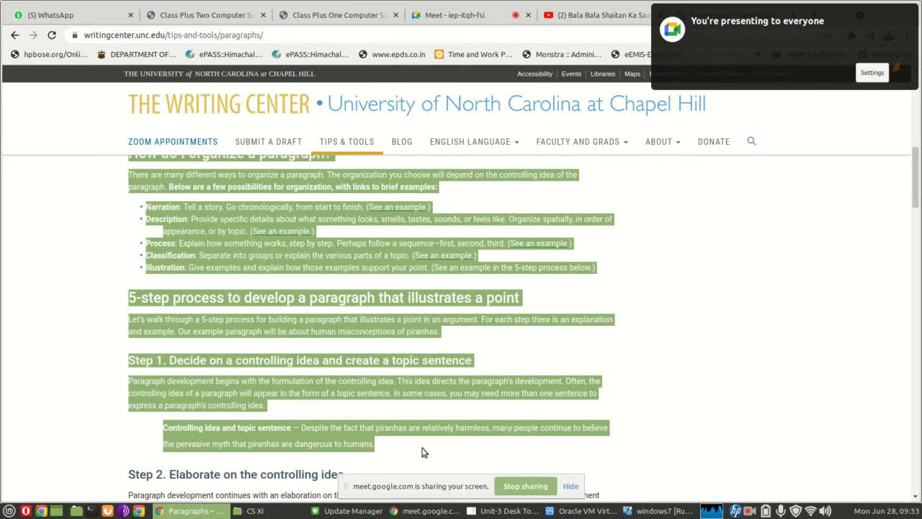
pyautogui.hotkey('alt', 'Tab')
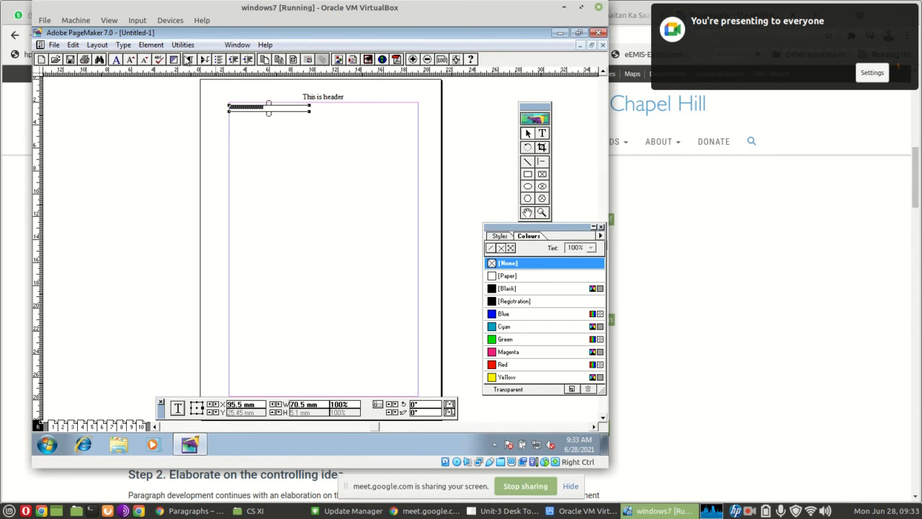
# Switch to Internet Explorer, open the MSN article "Pakistan plans to bring militant groups into mainstream" and copy its body text
pyautogui.click(89, 447)
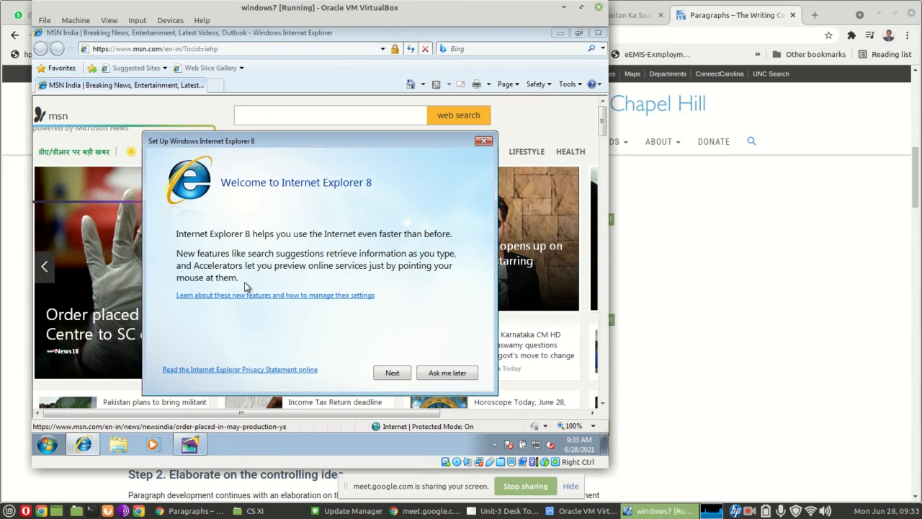
pyautogui.click(484, 142)
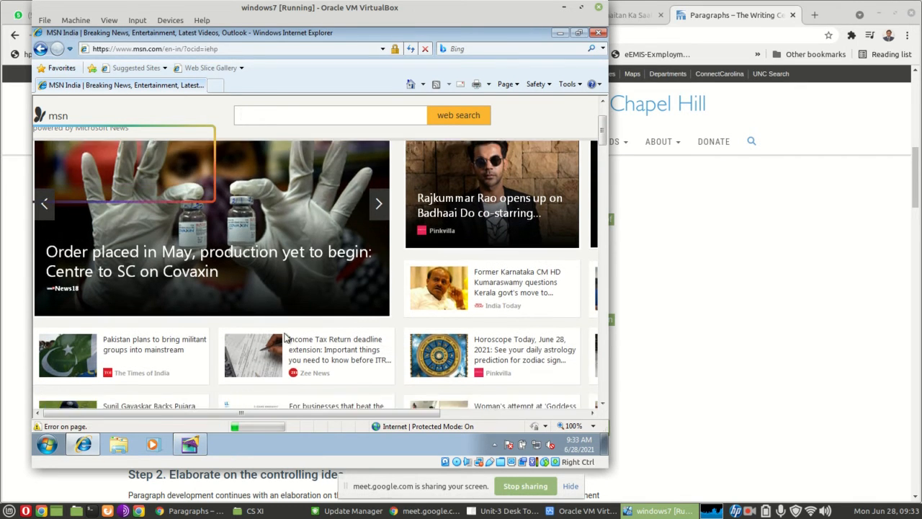
pyautogui.click(149, 319)
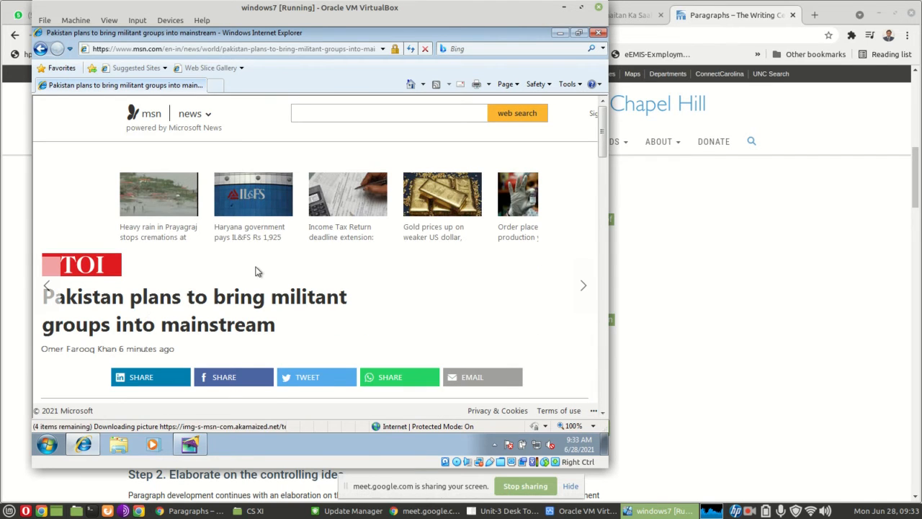
pyautogui.scroll(-6, 255, 271)
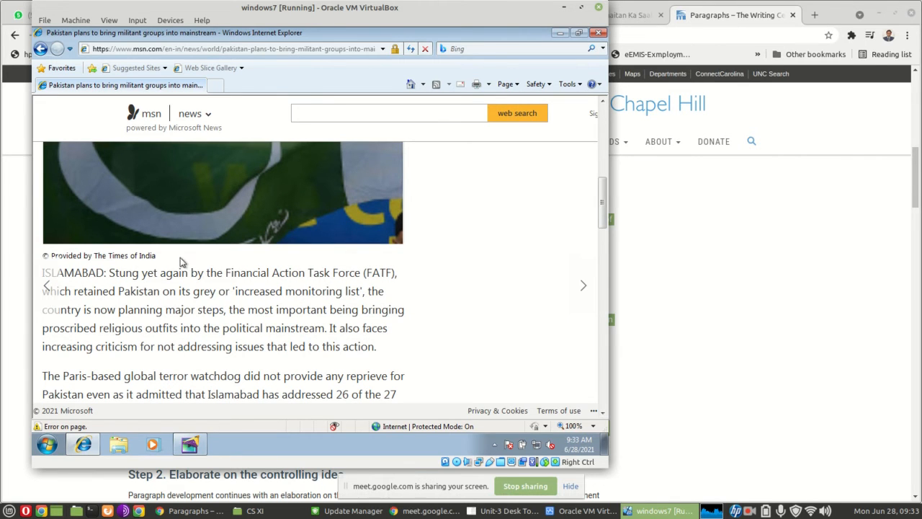
pyautogui.moveTo(180, 262); pyautogui.dragTo(185, 426)
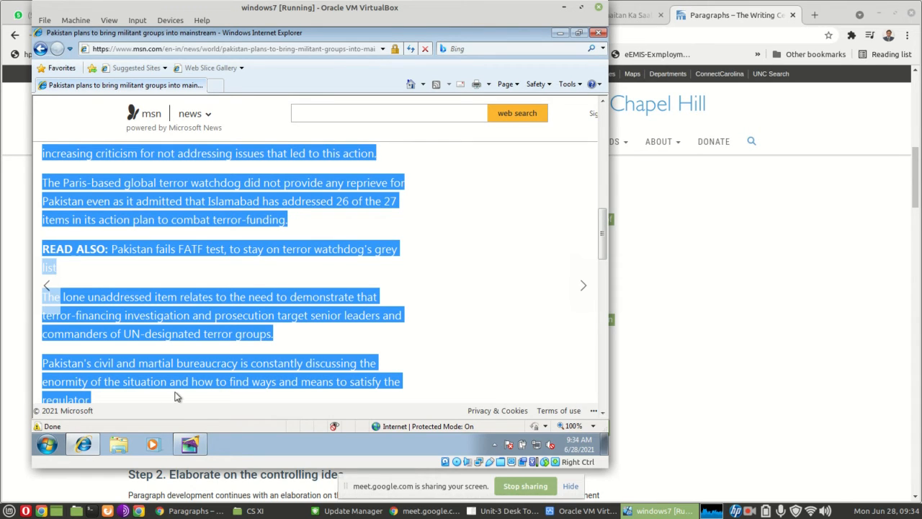
pyautogui.rightClick(185, 317)
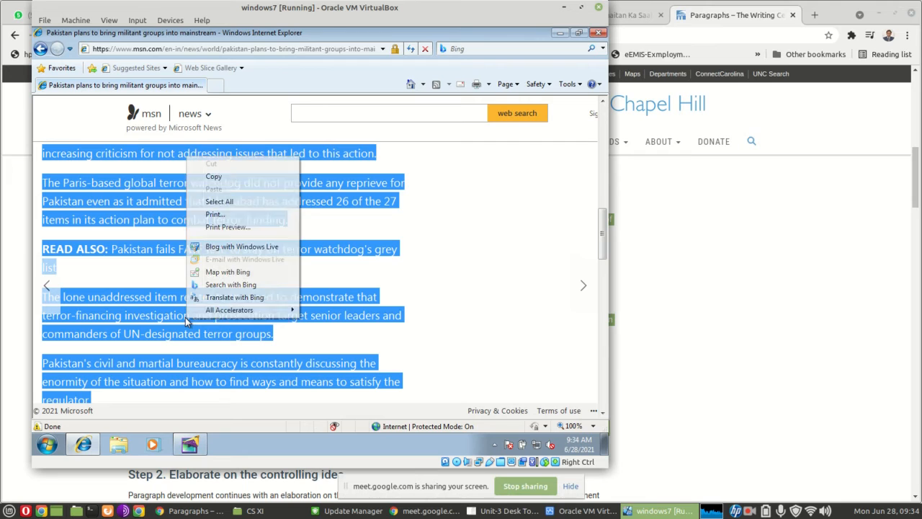
pyautogui.click(213, 176)
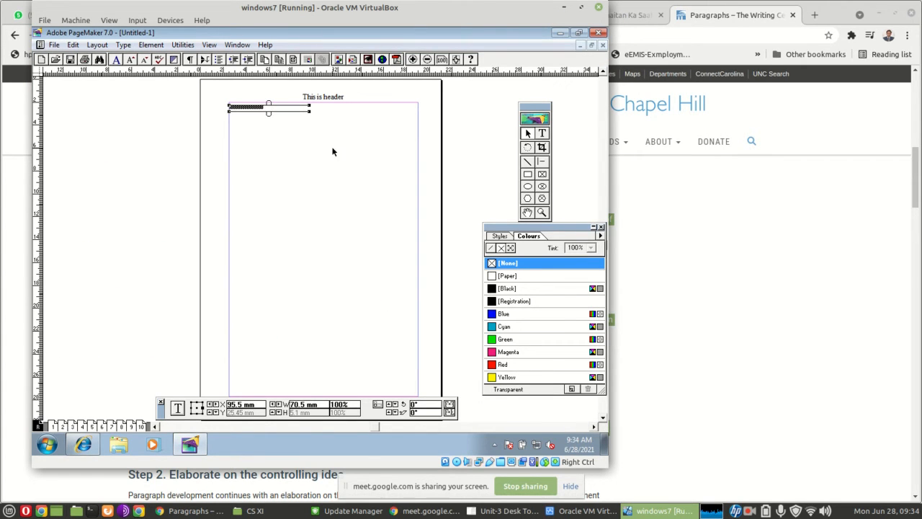
# Return to PageMaker and replace the "This is new frame" text on the master page with the copied article text
pyautogui.hotkey('ctrl', '1')
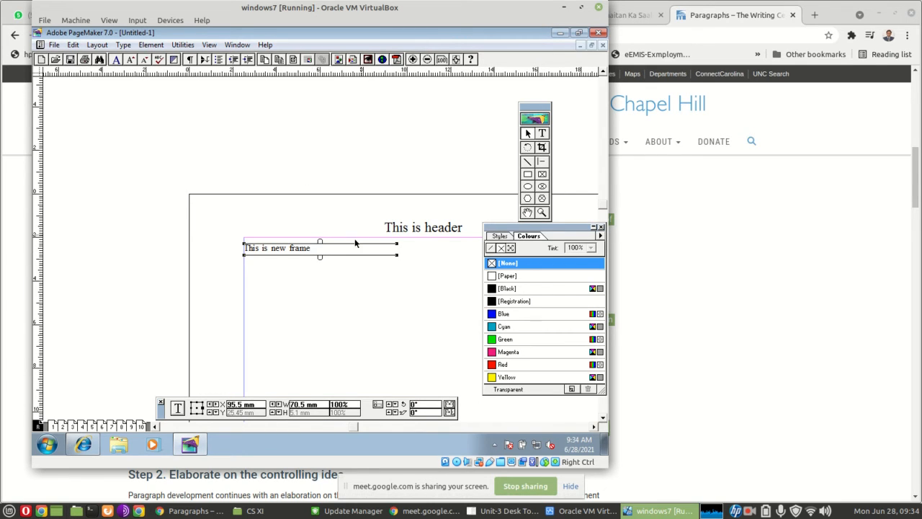
pyautogui.tripleClick(318, 254)
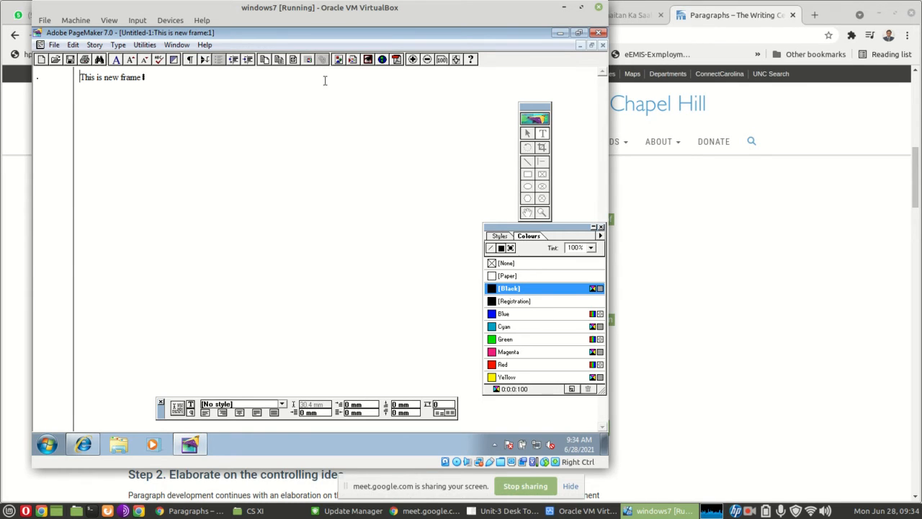
pyautogui.click(603, 46)
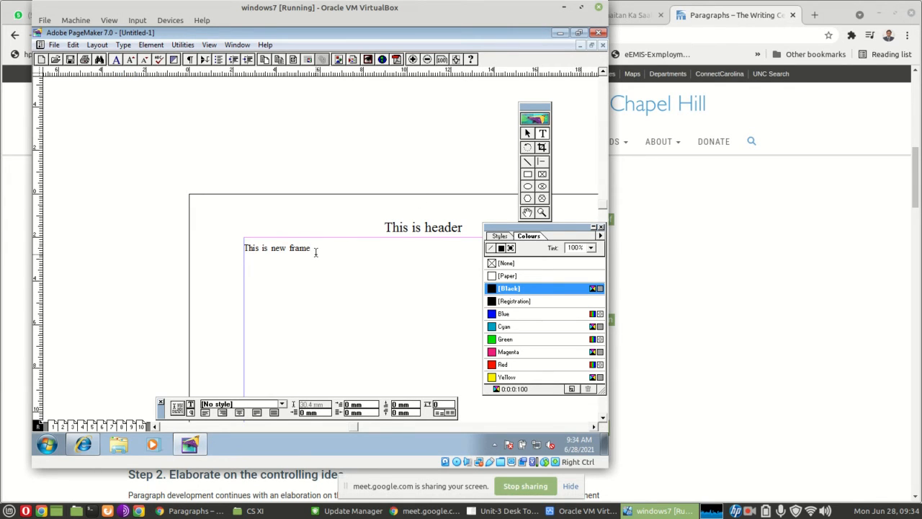
pyautogui.hotkey('ctrl', 'a')
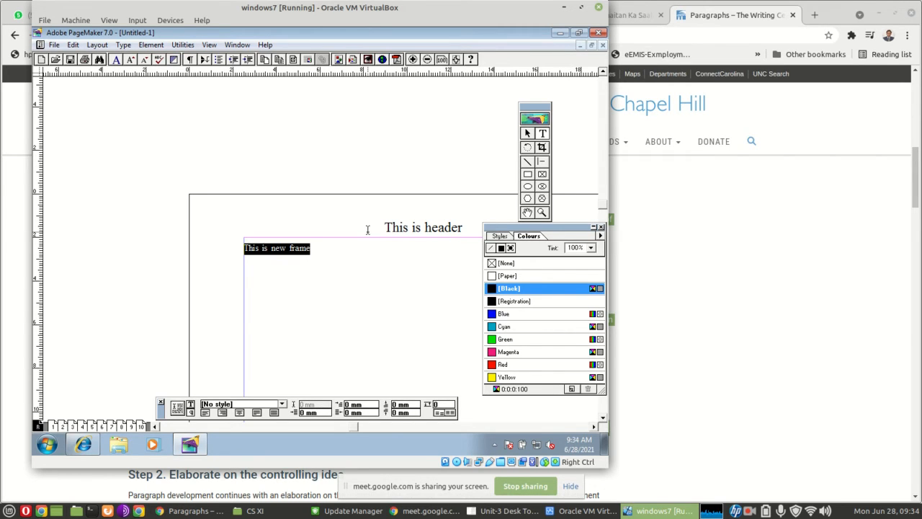
pyautogui.hotkey('ctrl', 'v')
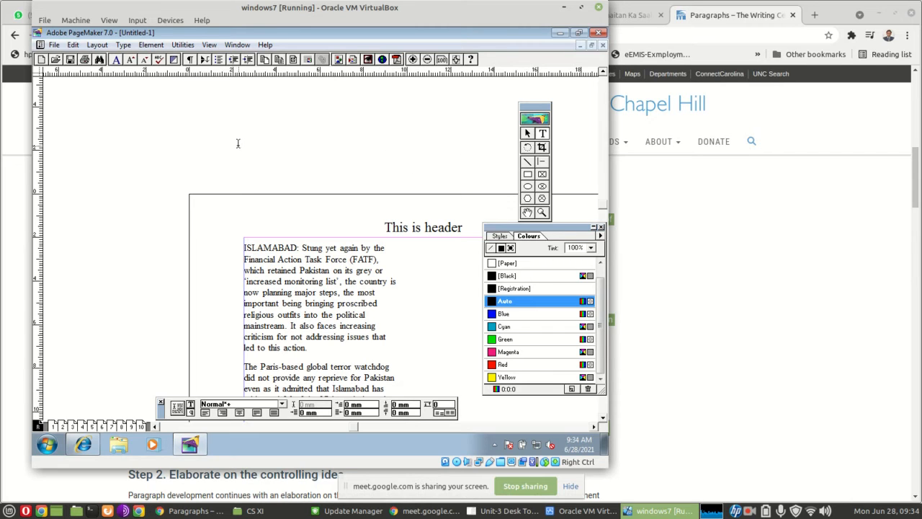
# Resize the article's text block to span the full width between the margins, about 165 mm wide and 230.6 mm high
pyautogui.click(593, 426)
pyautogui.click(593, 426)
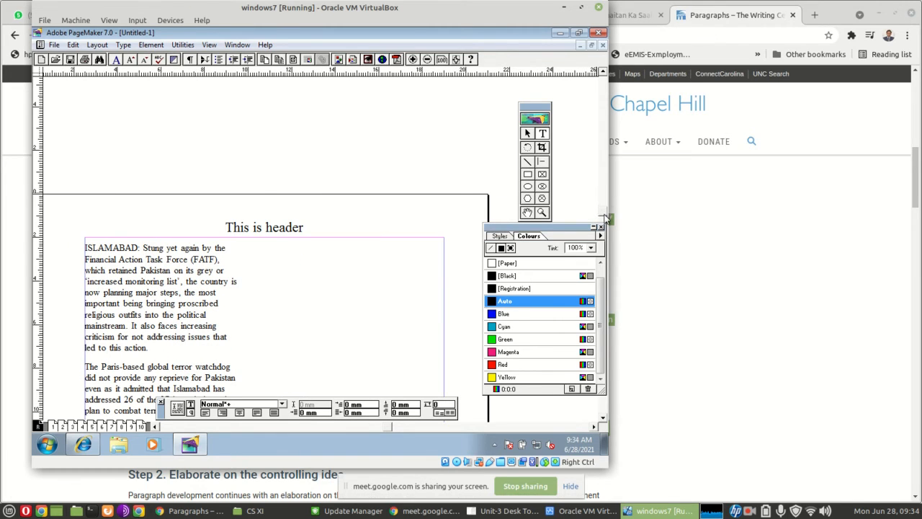
pyautogui.scroll(-1, 605, 216)
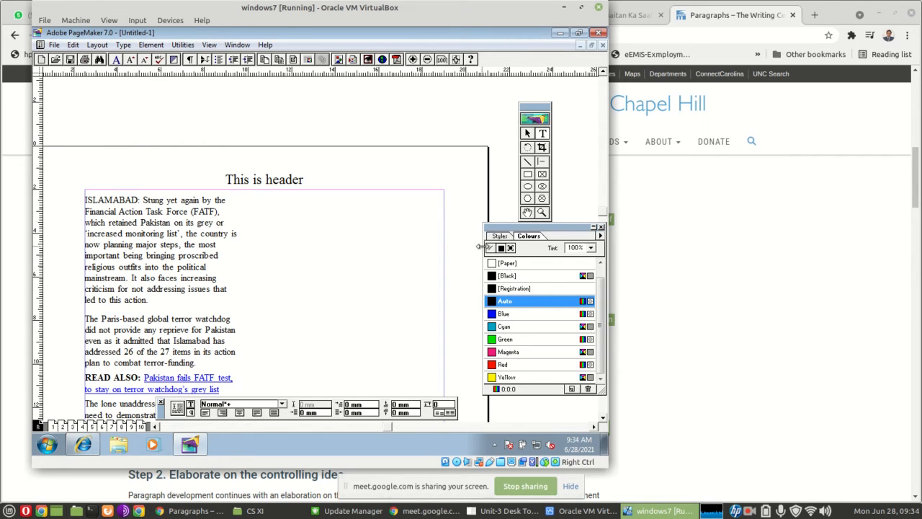
pyautogui.click(527, 136)
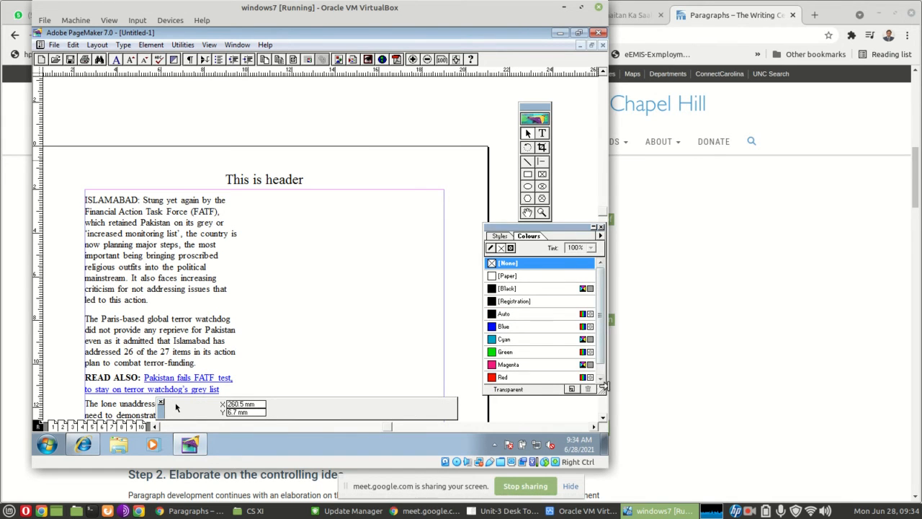
pyautogui.click(604, 423)
pyautogui.click(604, 422)
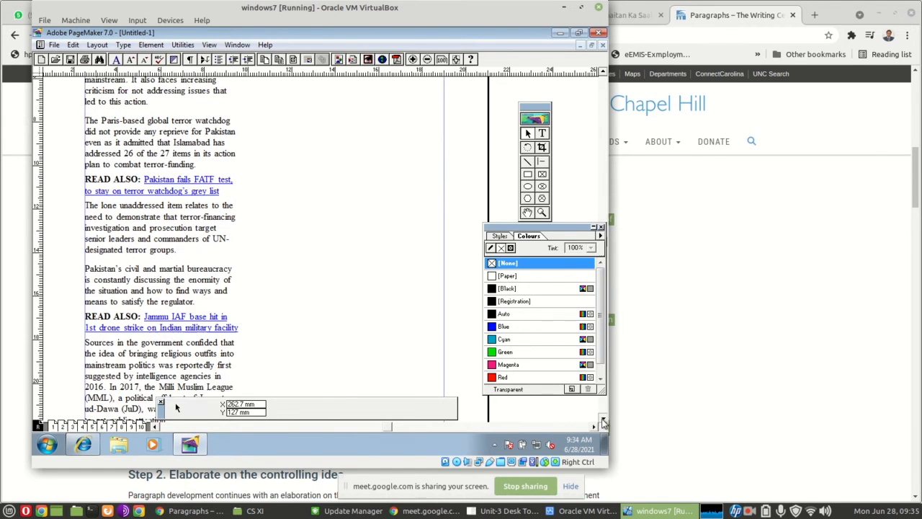
pyautogui.click(604, 422)
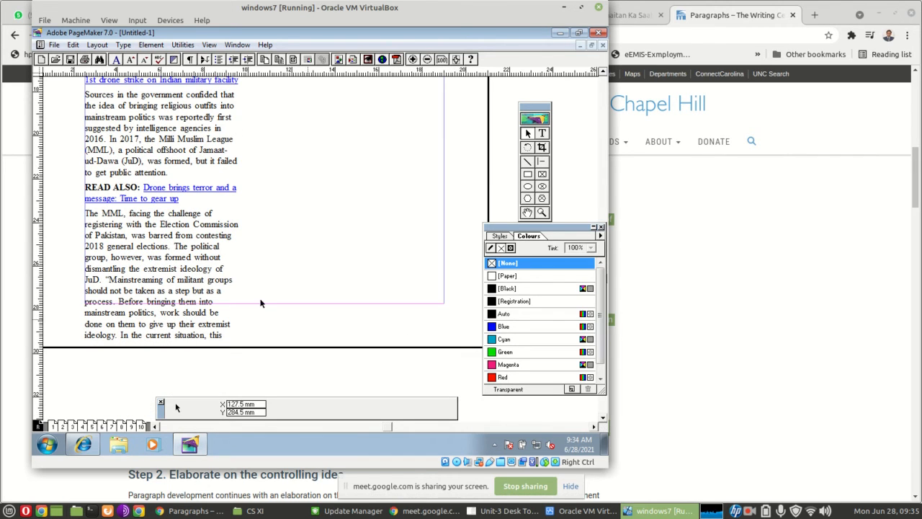
pyautogui.click(216, 287)
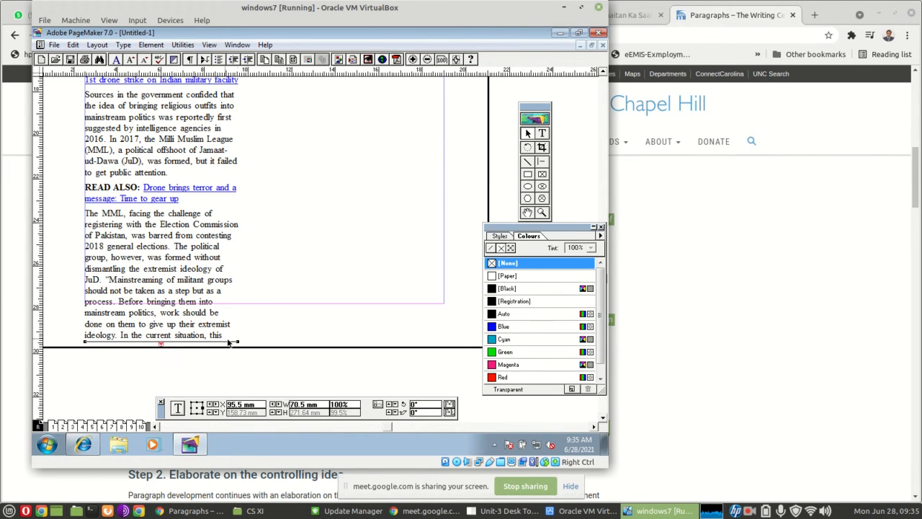
pyautogui.moveTo(237, 344); pyautogui.dragTo(444, 254)
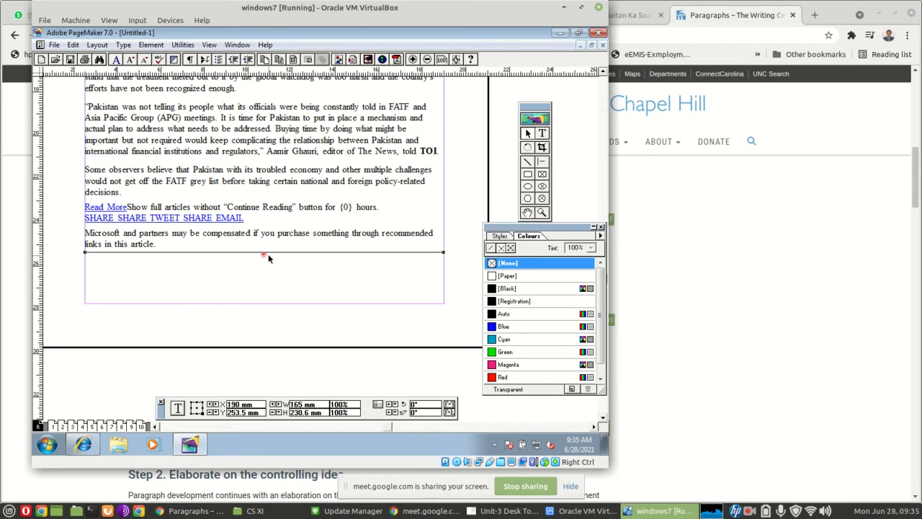
# Extend the article's text block past the page's lower edge, and shorten it to about 250.6 mm high, inside the lower margin
pyautogui.moveTo(265, 255); pyautogui.dragTo(269, 416)
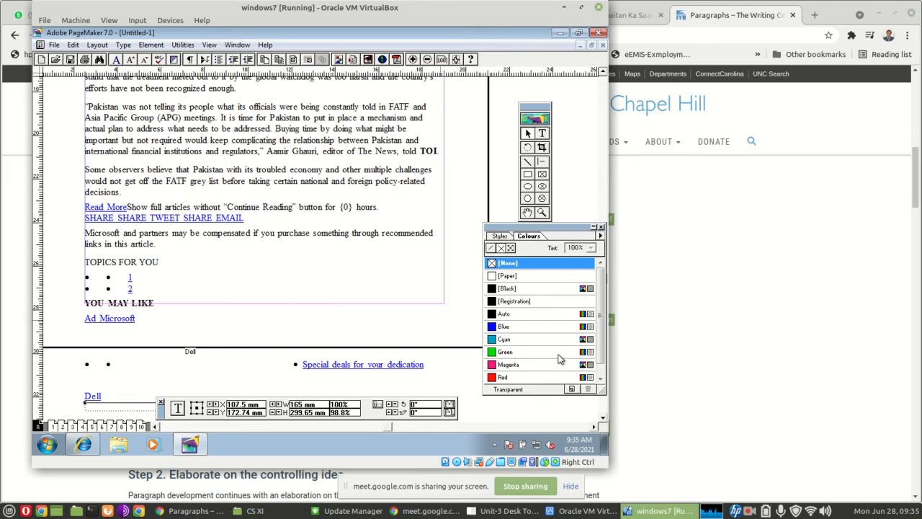
pyautogui.scroll(-3, 351, 371)
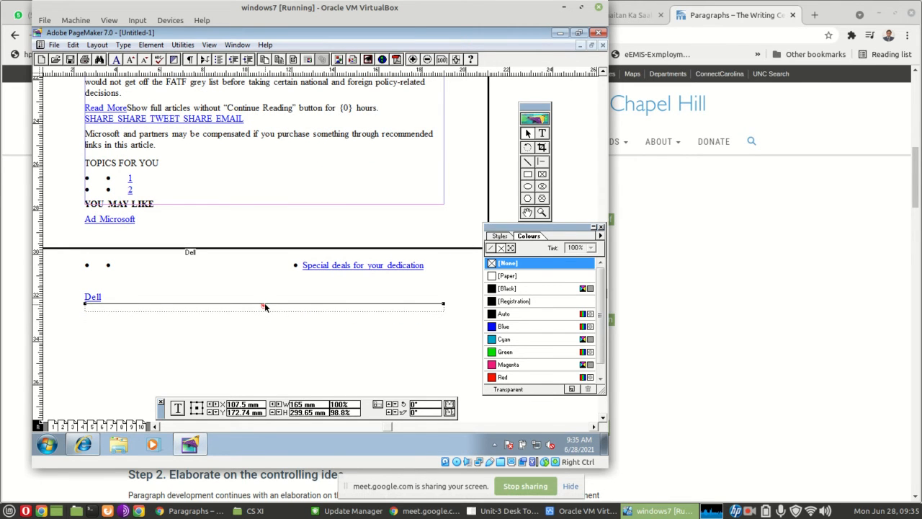
pyautogui.moveTo(265, 304); pyautogui.dragTo(243, 199)
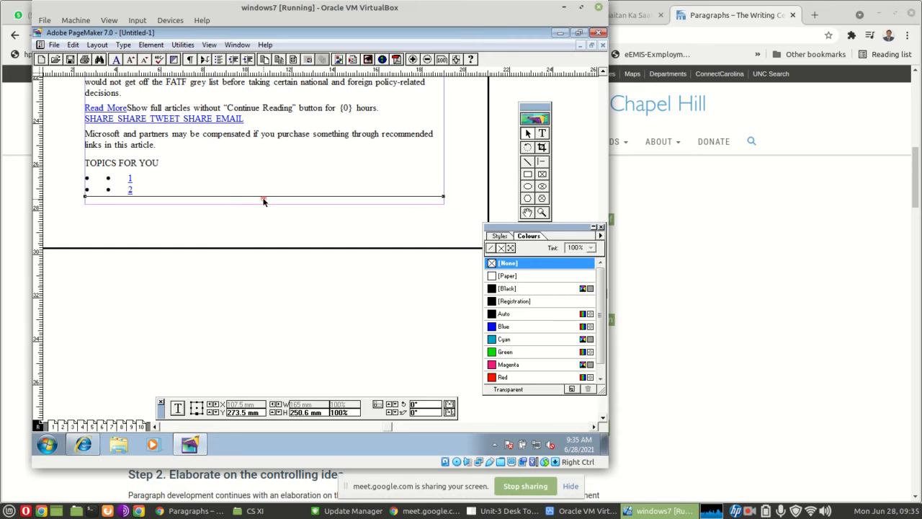
# Pick up the article's overflow text and check how the master page's article appears on pages 1 to 4
pyautogui.click(229, 219)
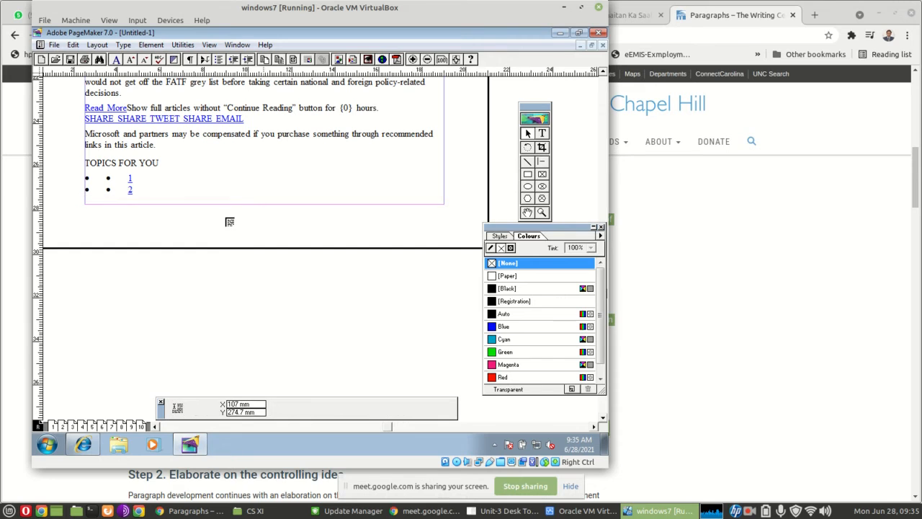
pyautogui.click(64, 428)
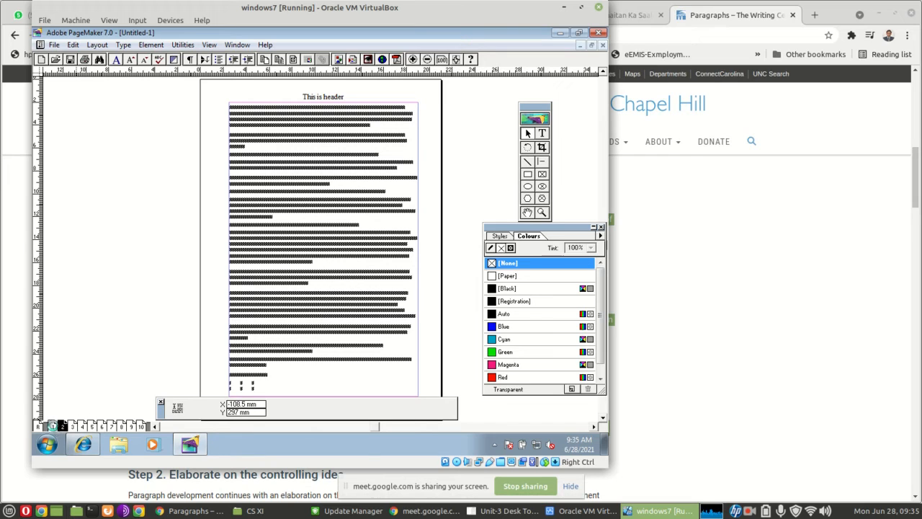
pyautogui.click(52, 426)
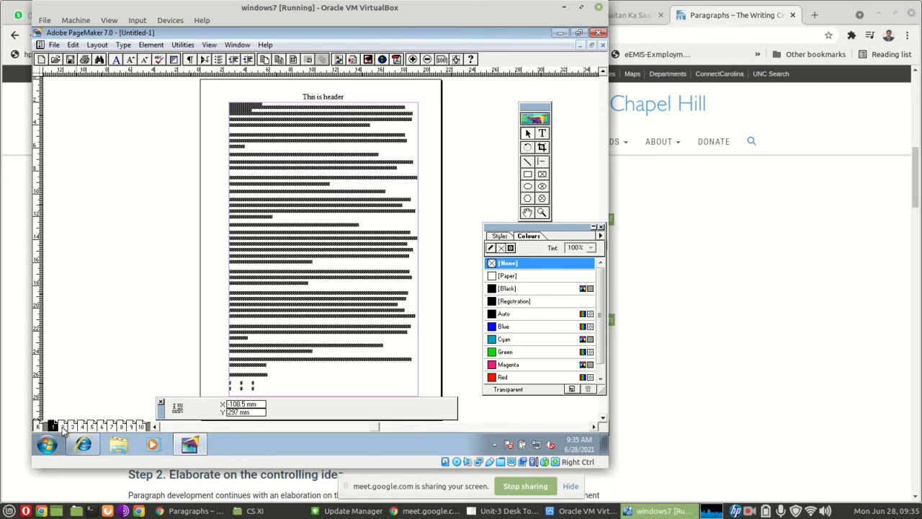
pyautogui.click(63, 427)
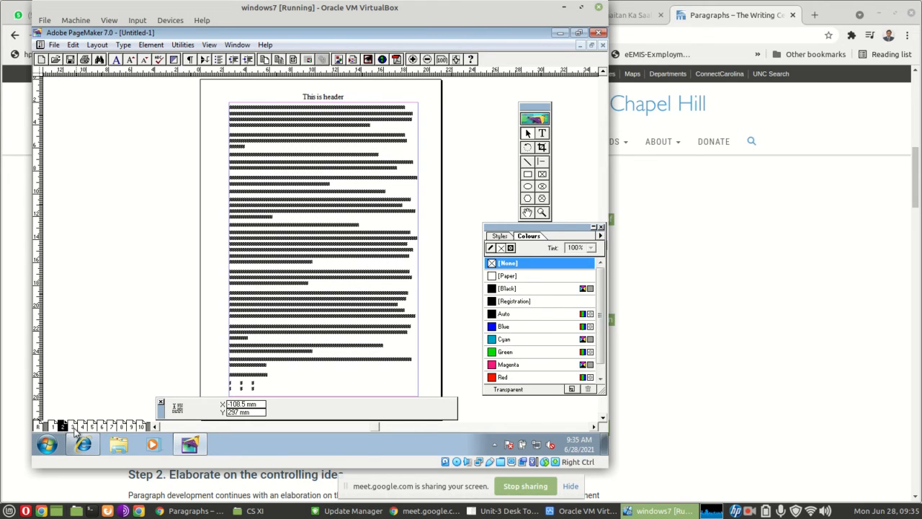
pyautogui.click(73, 427)
pyautogui.click(83, 426)
pyautogui.click(37, 426)
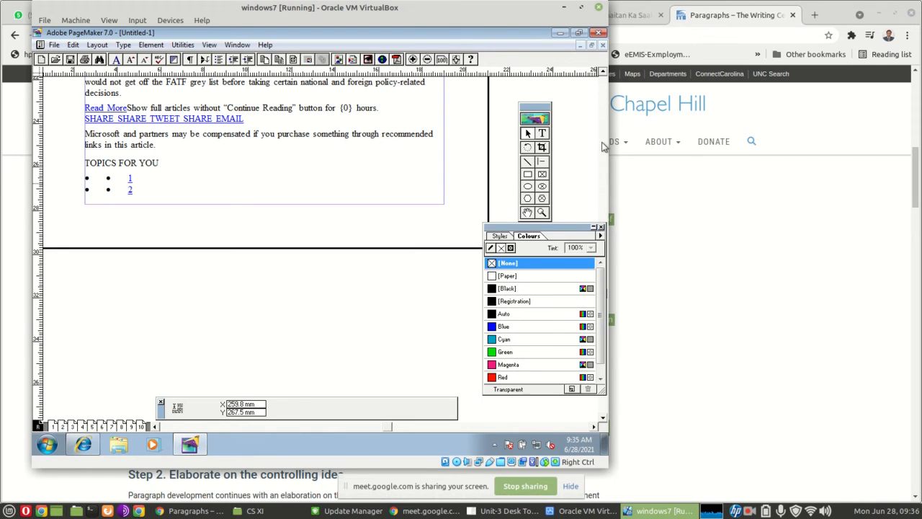
# Place the overflow text over the lower part of the master page's article and move its block down to about Y 258.5 mm
pyautogui.click(603, 74)
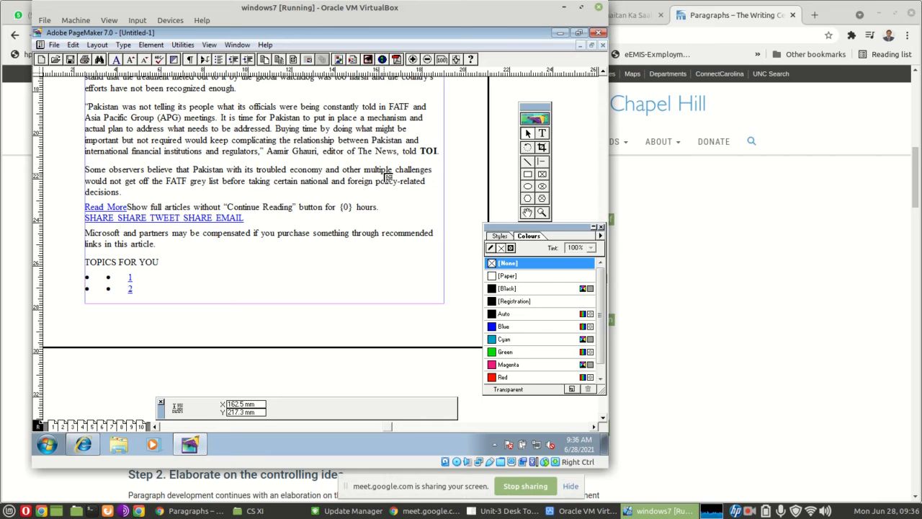
pyautogui.click(181, 214)
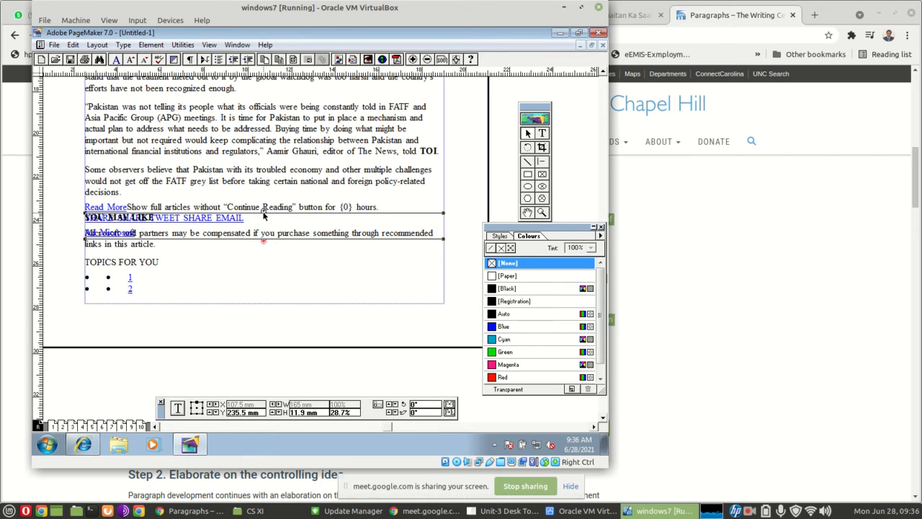
pyautogui.moveTo(252, 226); pyautogui.dragTo(249, 276)
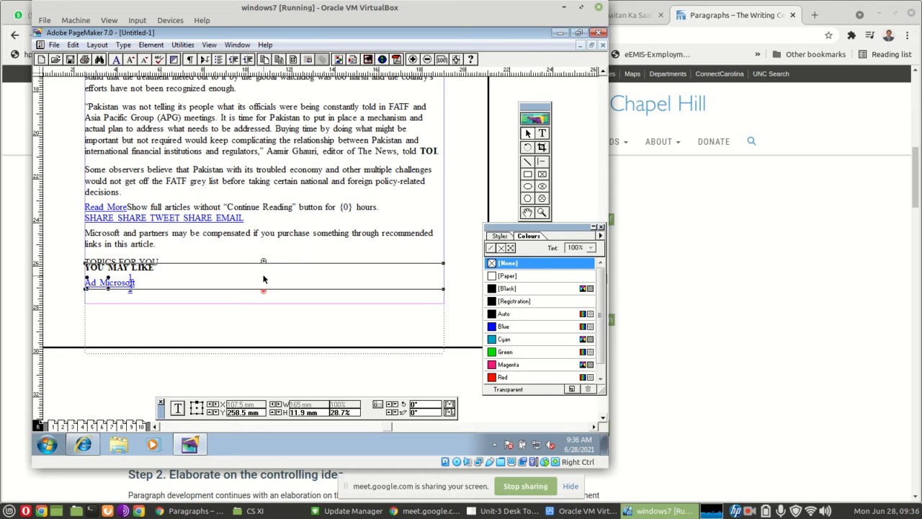
# Delete the overflow text block and the article's main text block from the master page
pyautogui.press('Delete')
pyautogui.click(245, 227)
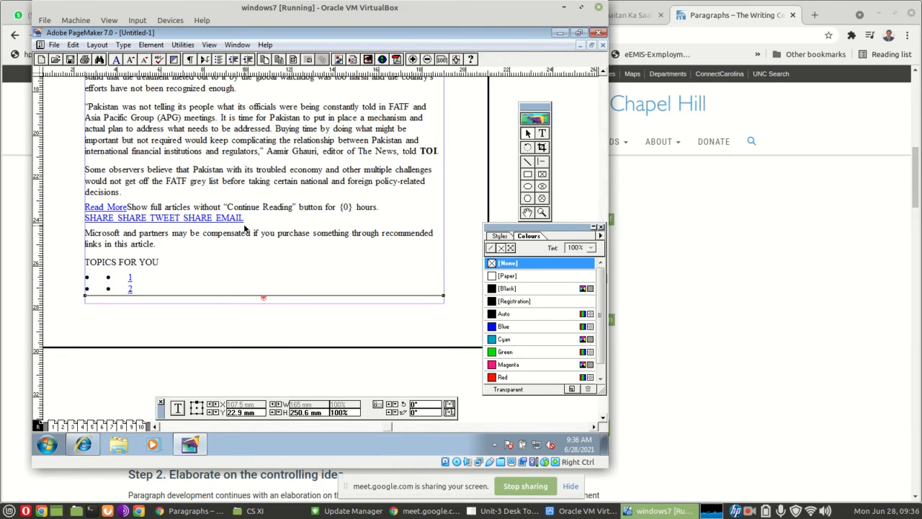
pyautogui.press('Delete')
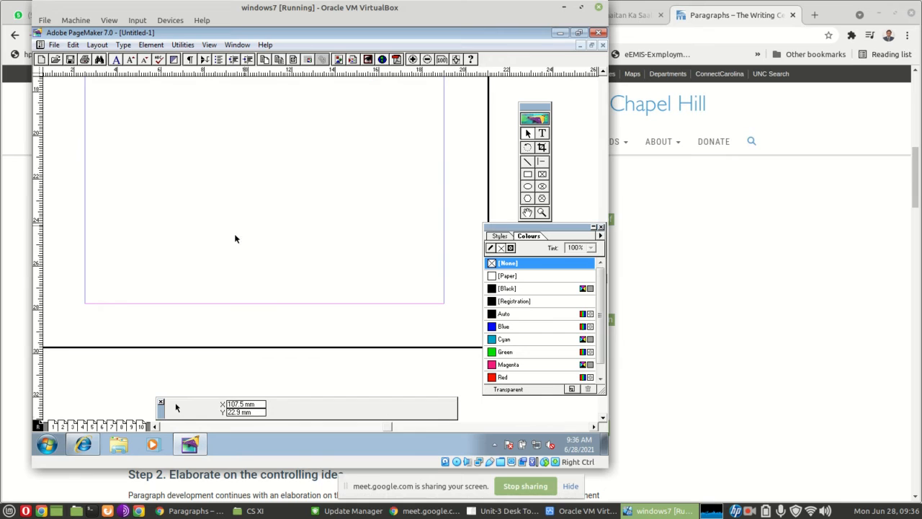
# Paste the article on page 1 and move its block to Y 33.9 mm, below the two existing lines and aligned with the margins
pyautogui.click(53, 426)
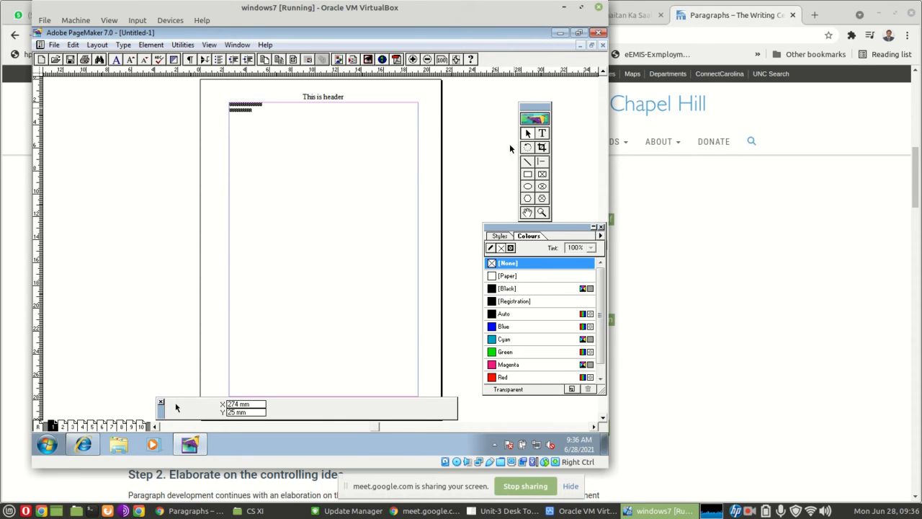
pyautogui.hotkey('ctrl', 'v')
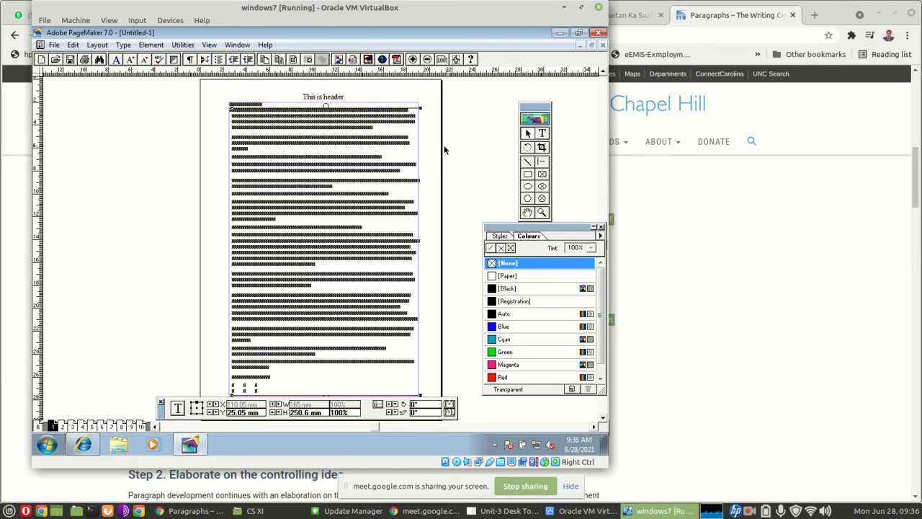
pyautogui.moveTo(329, 133); pyautogui.dragTo(326, 143)
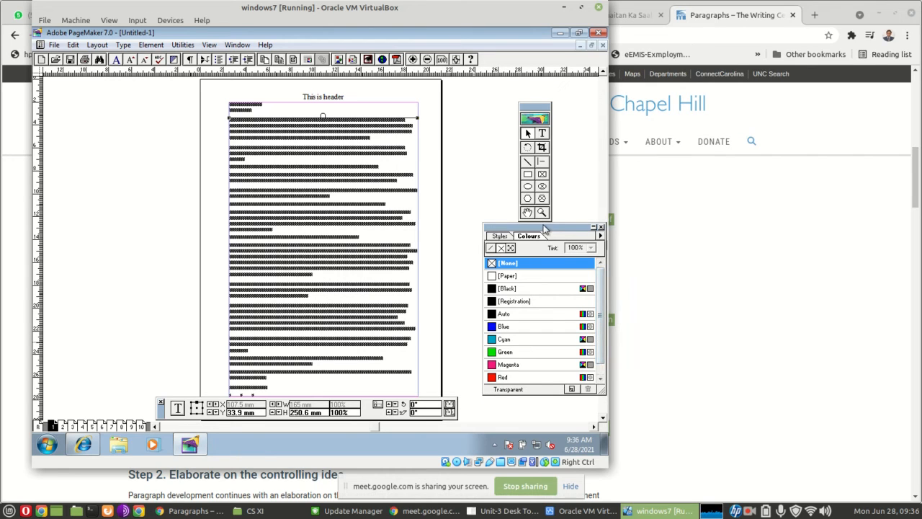
# Shorten the article's text block on page 1 to about 240.24 mm high, ending just inside the lower margin
pyautogui.moveTo(540, 227); pyautogui.dragTo(530, 199)
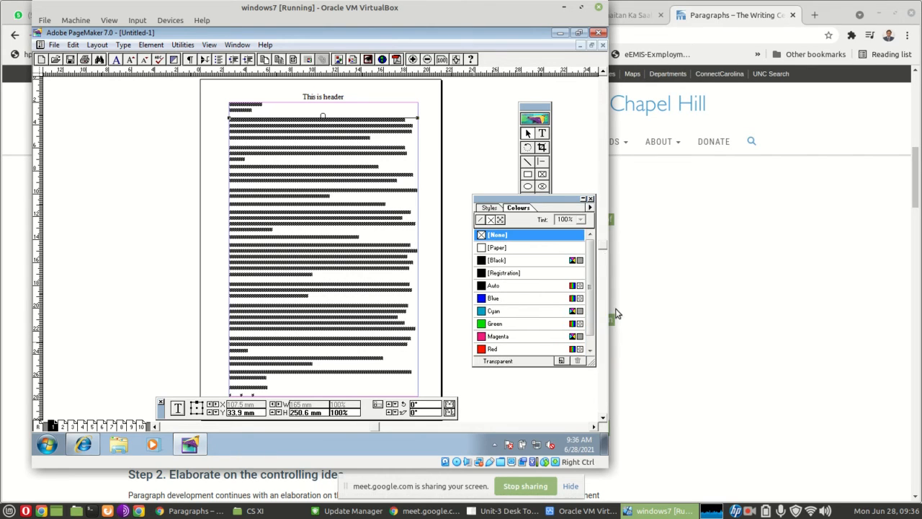
pyautogui.click(603, 417)
pyautogui.click(603, 418)
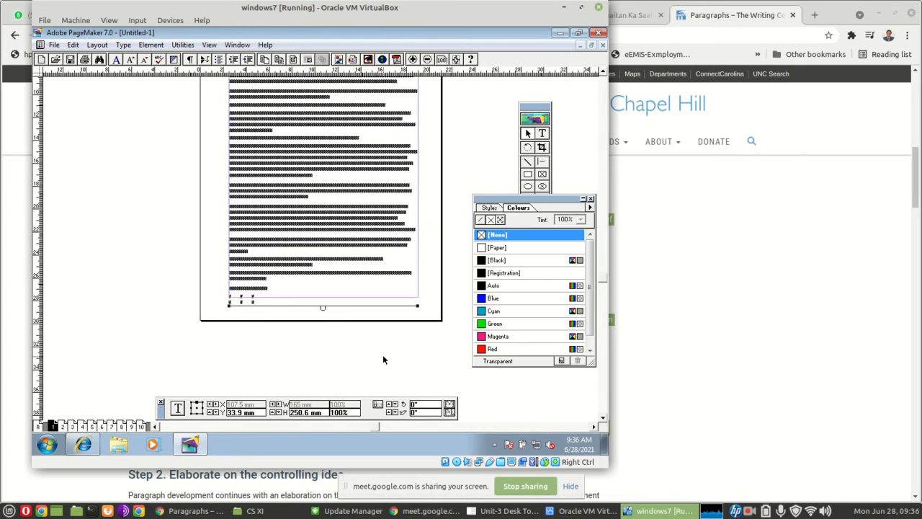
pyautogui.moveTo(327, 309); pyautogui.dragTo(325, 295)
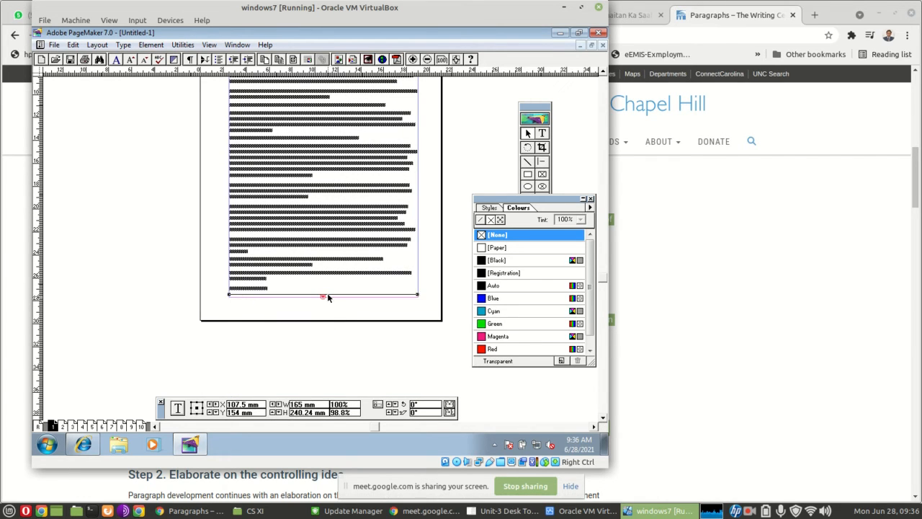
# Pick up the article's overflow text and flow it onto page 2 in a block about 164 mm wide at the upper margin
pyautogui.click(325, 299)
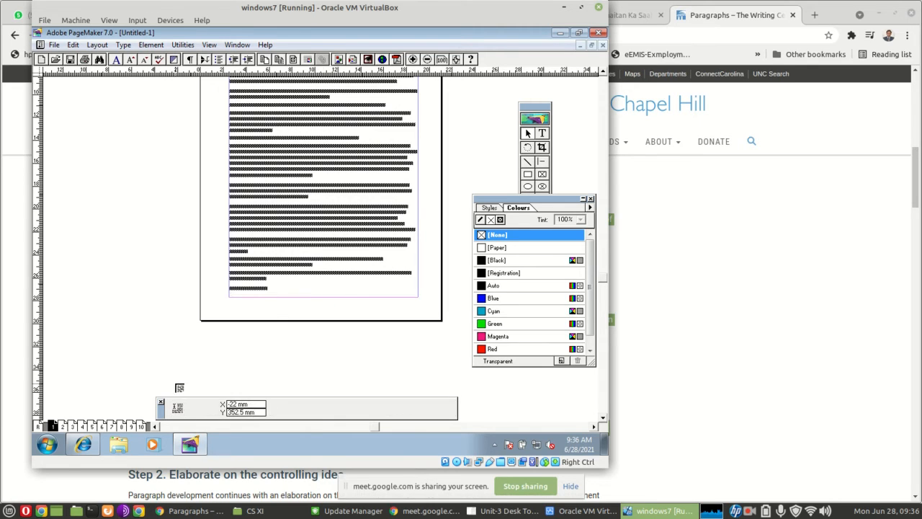
pyautogui.click(63, 426)
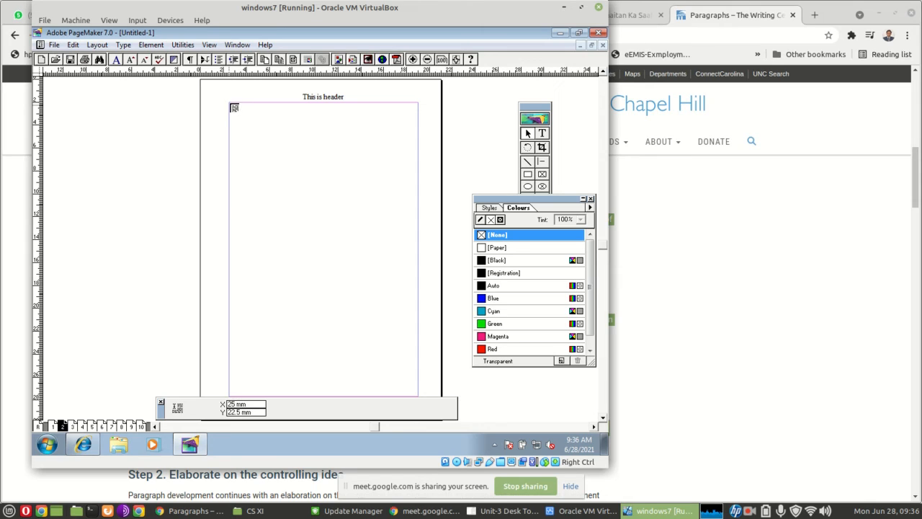
pyautogui.moveTo(235, 108); pyautogui.dragTo(417, 193)
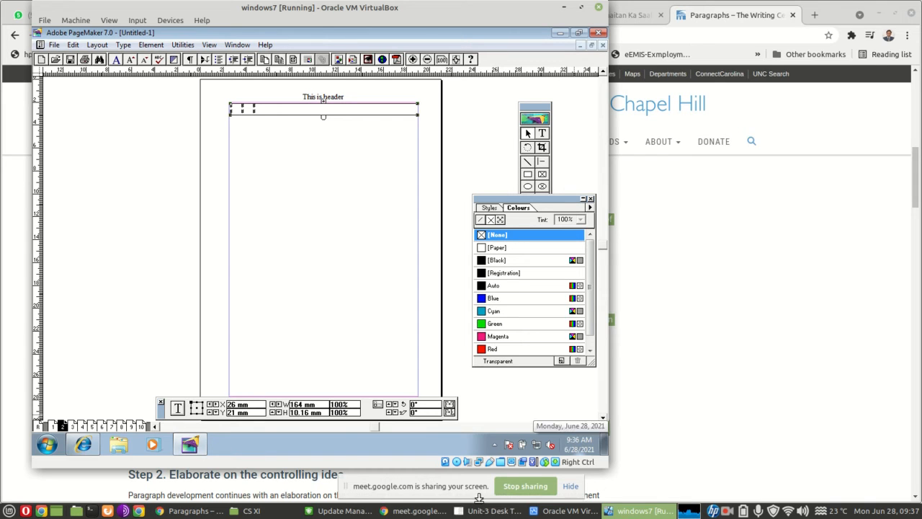
# Check the text formatting and Control Palette sections on page 8 of the Unit-3 Desk Top Publishing PDF, and return to PageMaker
pyautogui.moveTo(345, 510)
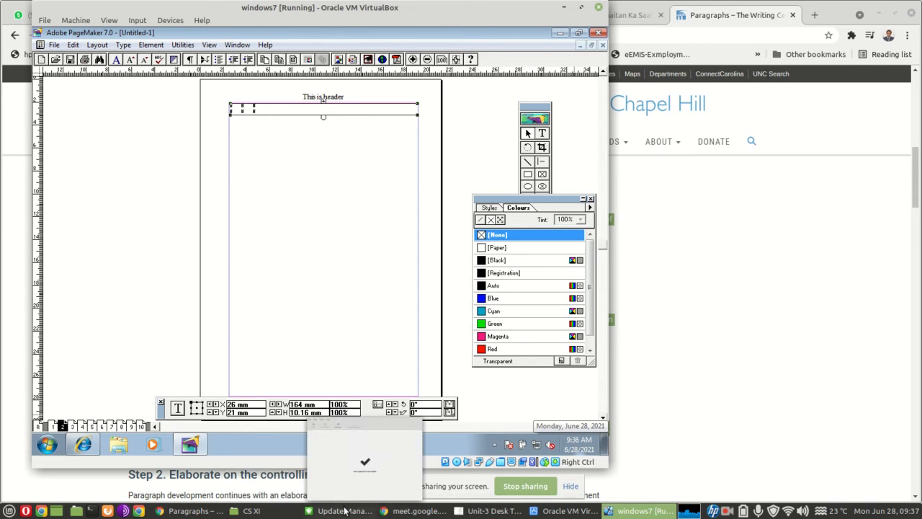
pyautogui.click(490, 510)
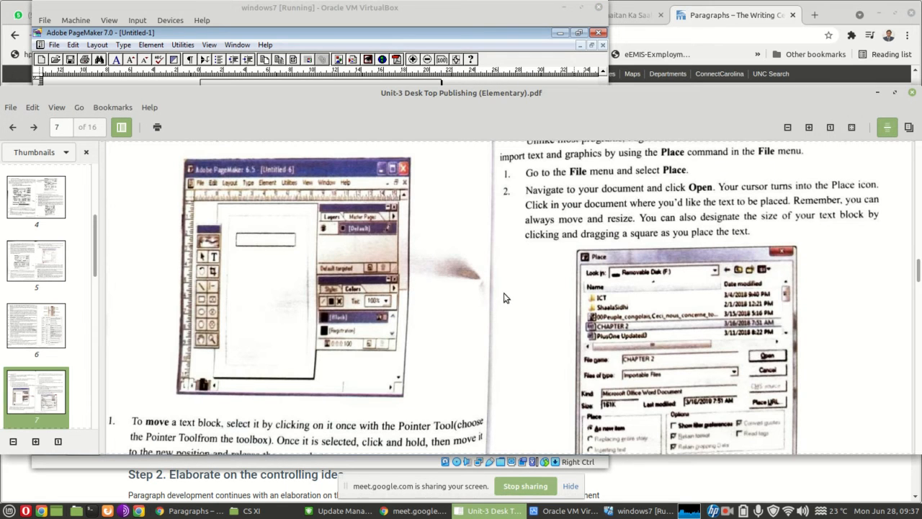
pyautogui.scroll(-10, 504, 292)
pyautogui.scroll(-5, 504, 294)
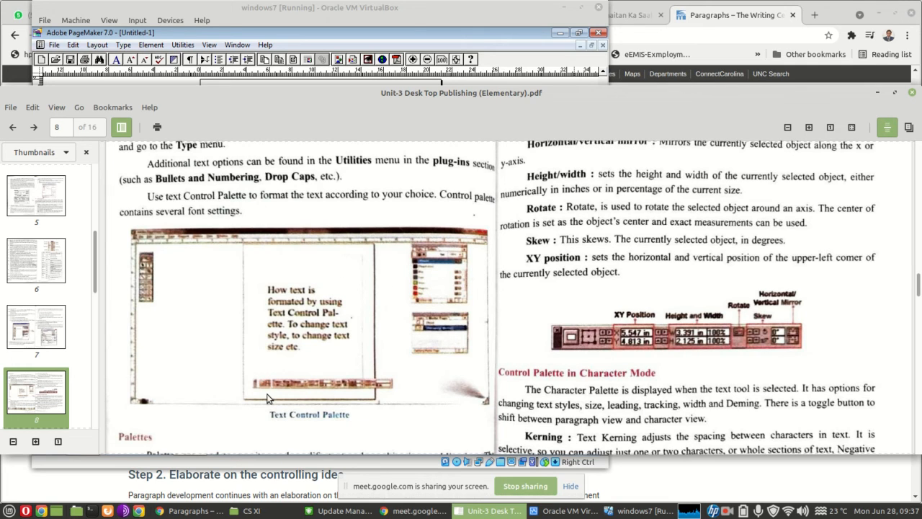
pyautogui.click(375, 9)
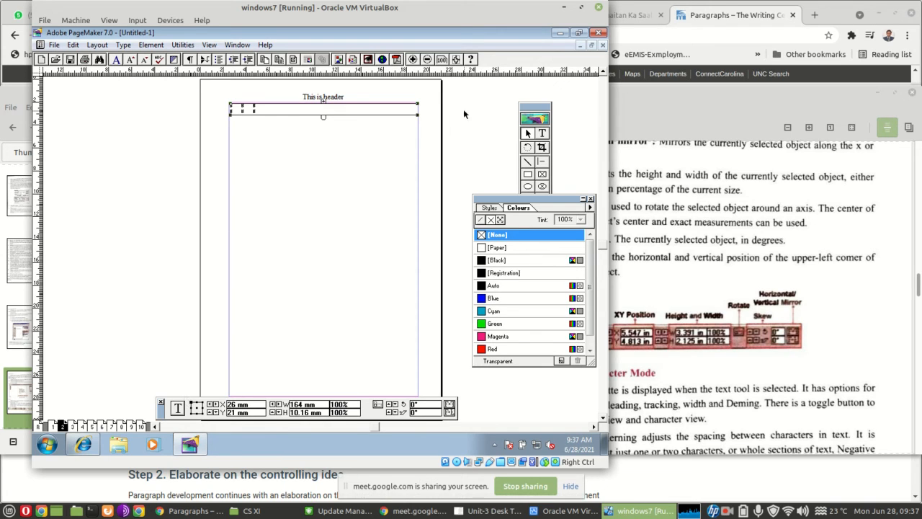
# Select the word ISLAMABAD in page 1's article with the Text tool at actual size, and show the Control Palette's character settings
pyautogui.click(543, 134)
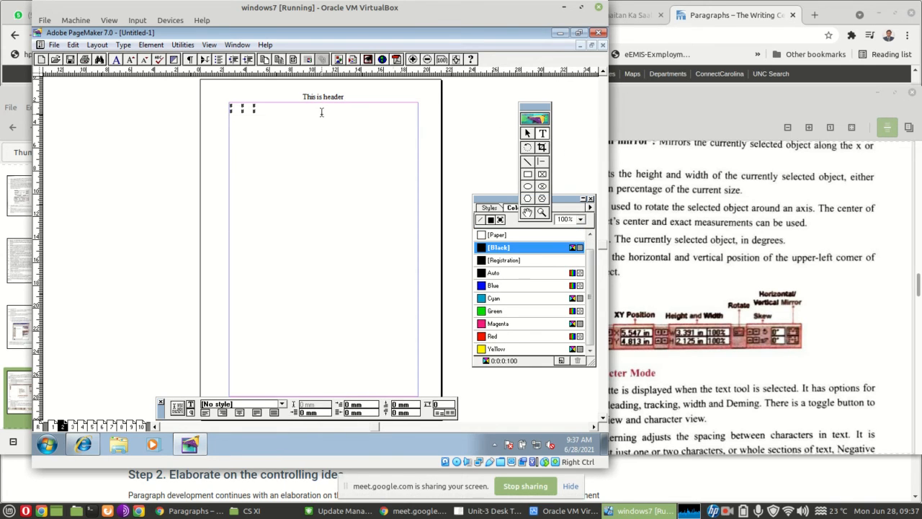
pyautogui.click(53, 426)
pyautogui.click(277, 122)
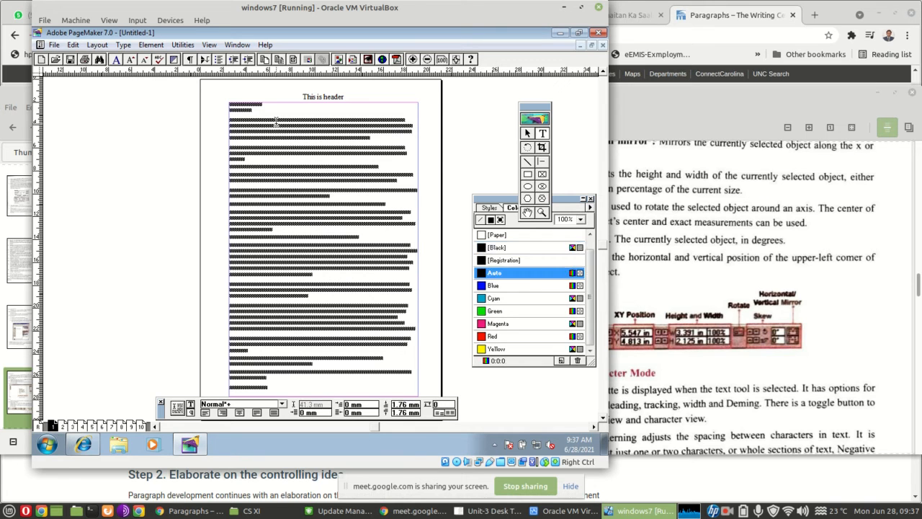
pyautogui.hotkey('ctrl', '1')
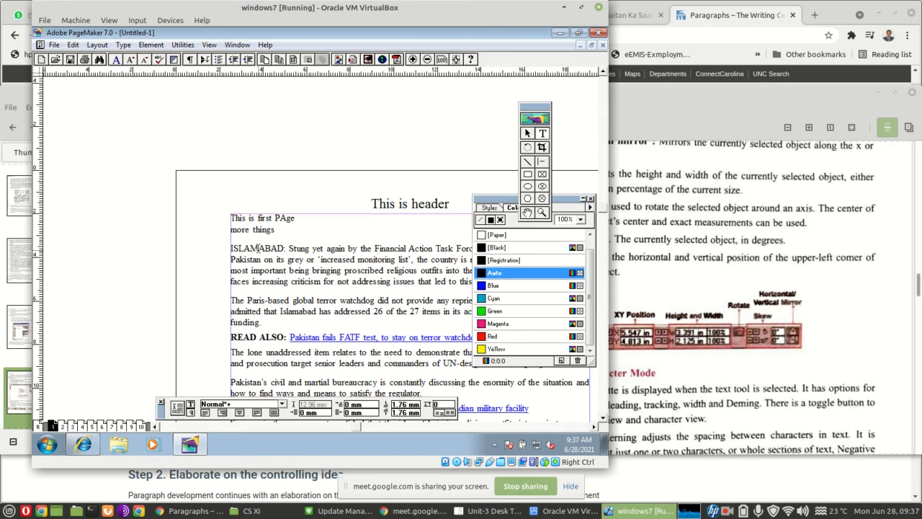
pyautogui.doubleClick(258, 248)
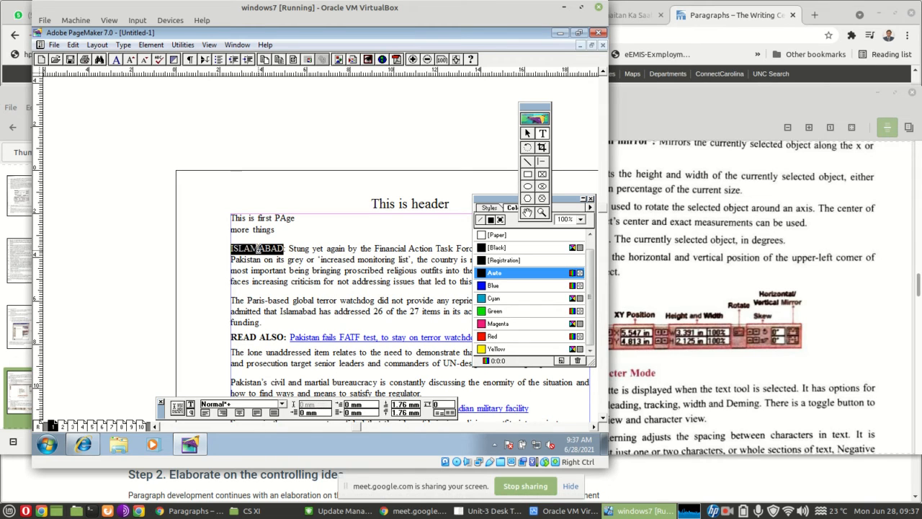
pyautogui.click(282, 404)
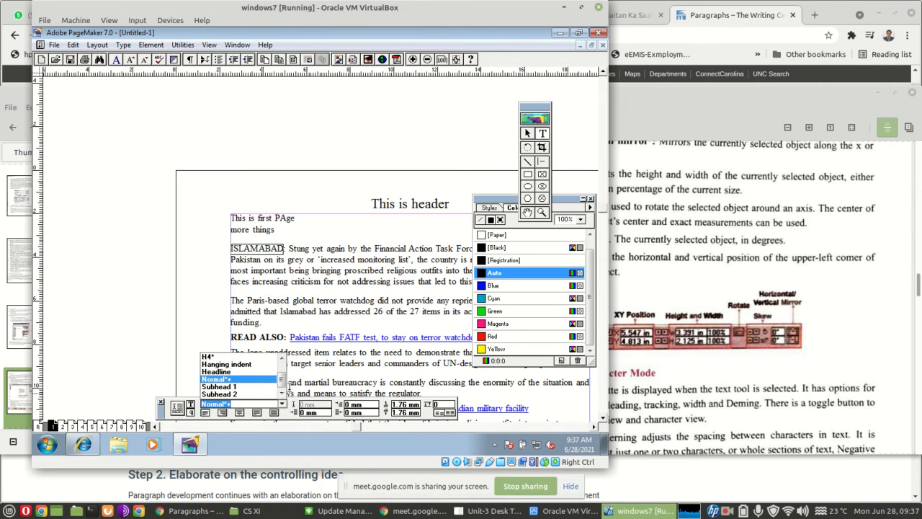
pyautogui.click(190, 408)
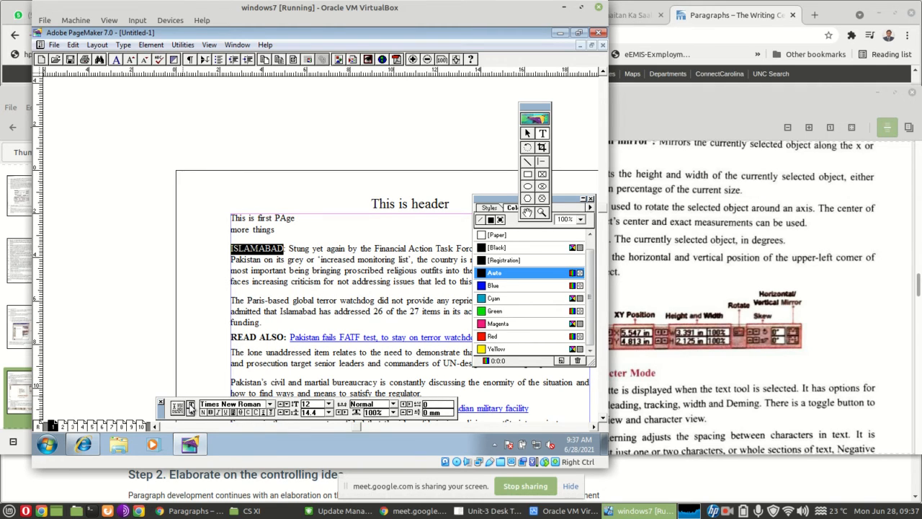
# Change the font of the selected word ISLAMABAD to Narkisim
pyautogui.click(270, 405)
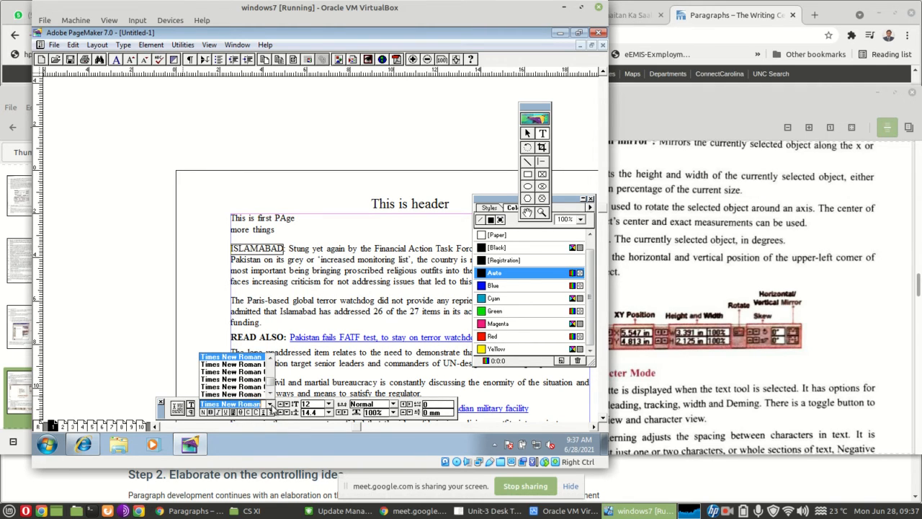
pyautogui.click(272, 358)
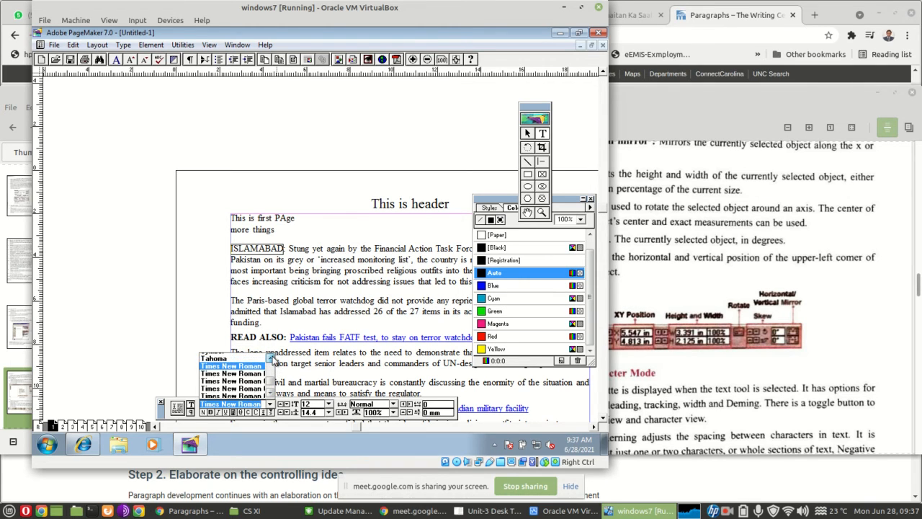
pyautogui.click(272, 358)
pyautogui.click(271, 358)
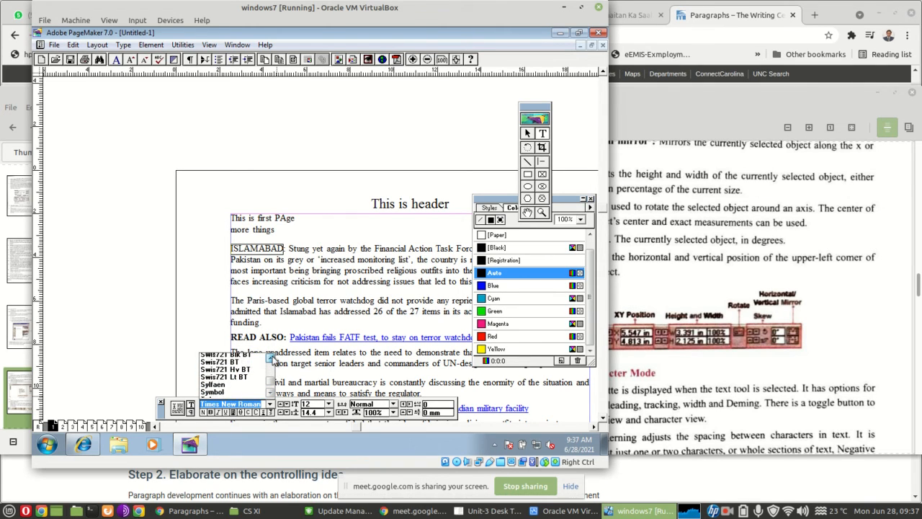
pyautogui.click(271, 358)
pyautogui.click(271, 358)
pyautogui.click(272, 358)
pyautogui.click(272, 358)
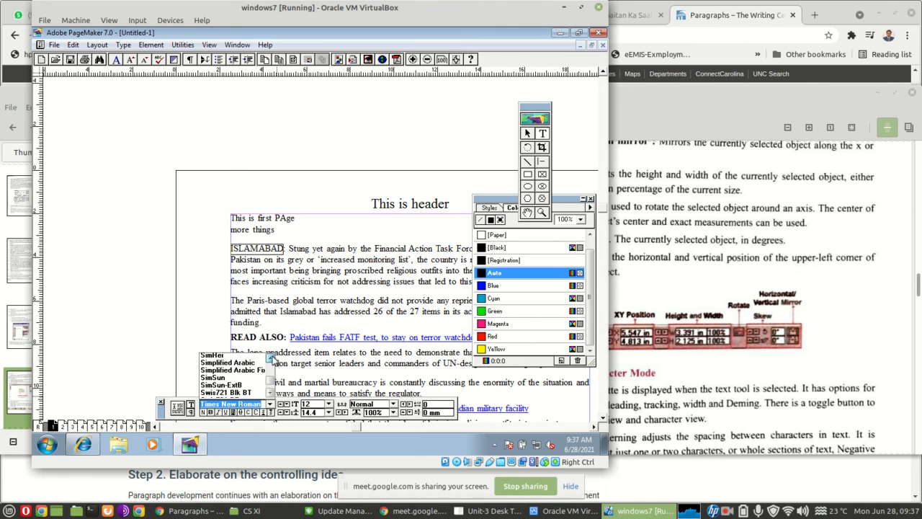
pyautogui.click(272, 358)
pyautogui.click(272, 358)
pyautogui.click(271, 358)
pyautogui.click(272, 358)
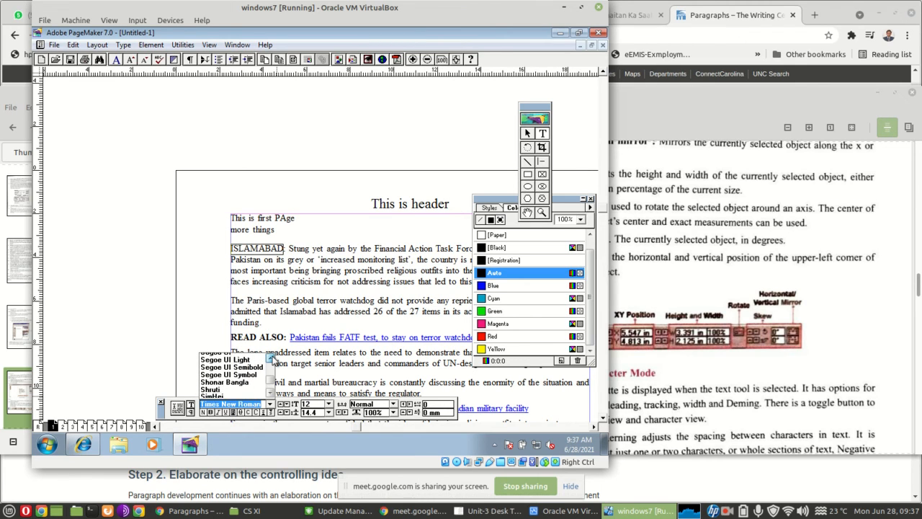
pyautogui.click(272, 358)
pyautogui.click(271, 358)
pyautogui.click(272, 358)
pyautogui.click(271, 359)
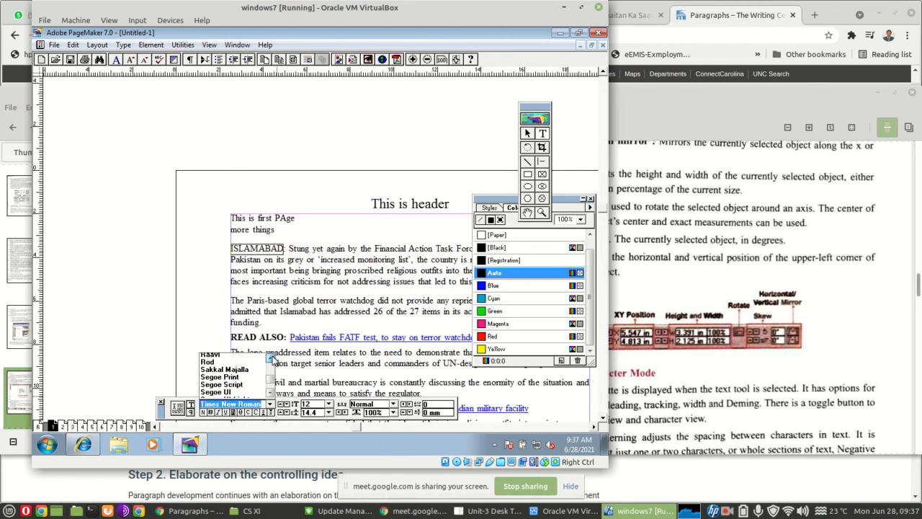
pyautogui.click(272, 358)
pyautogui.click(271, 358)
pyautogui.click(272, 358)
pyautogui.click(272, 358)
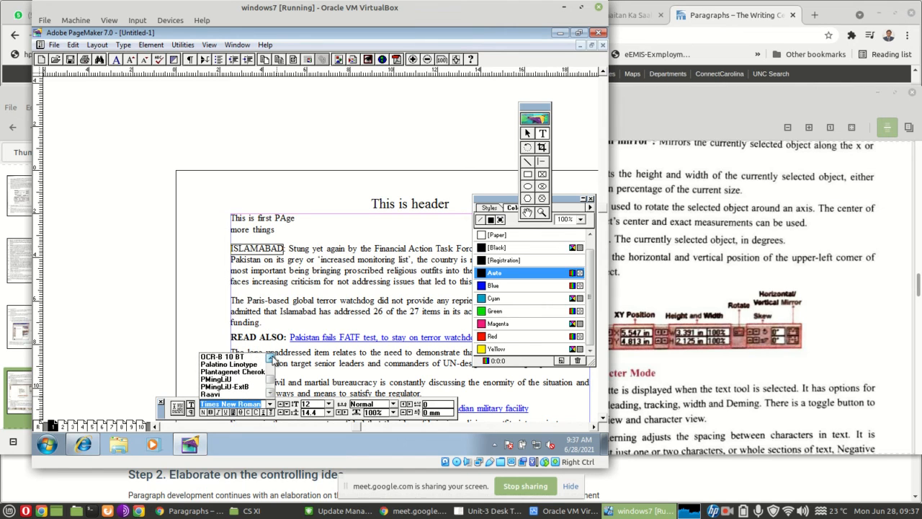
pyautogui.click(272, 358)
pyautogui.click(272, 358)
pyautogui.click(271, 358)
pyautogui.click(271, 358)
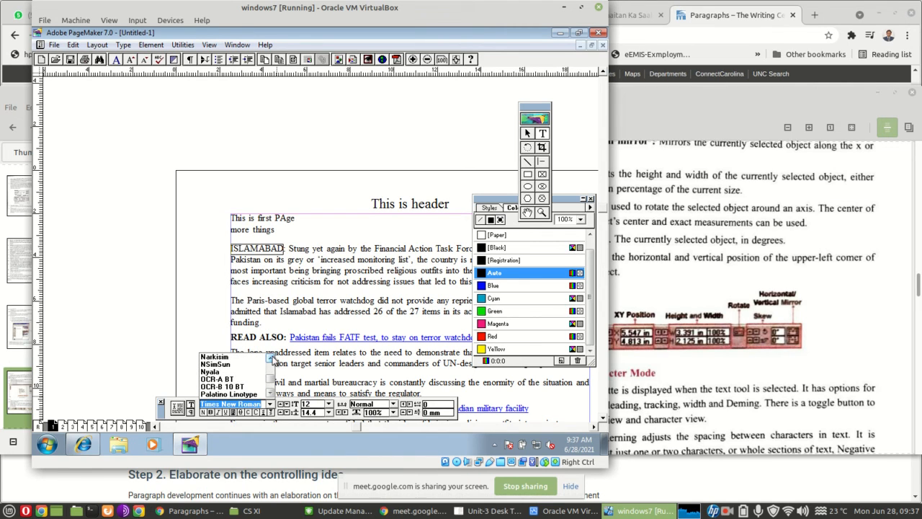
pyautogui.click(215, 356)
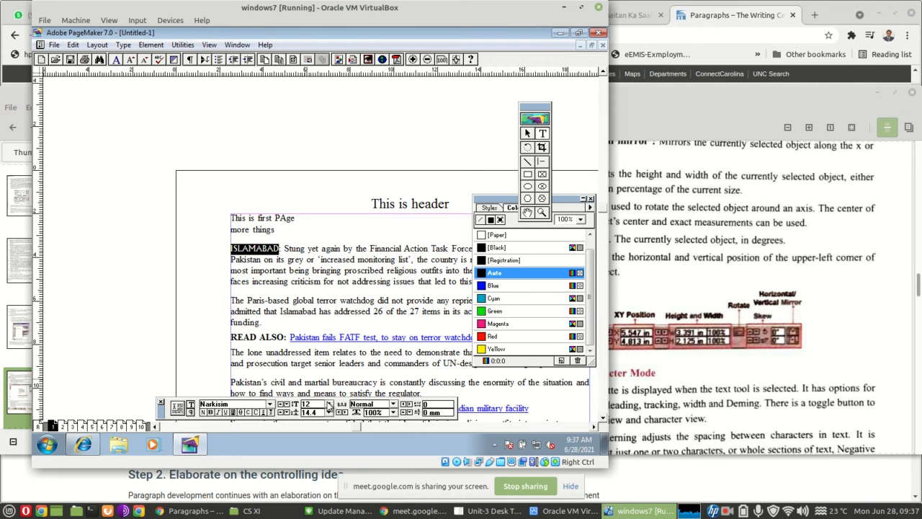
# Set the font size of the word ISLAMABAD to 24 and deselect it
pyautogui.click(329, 406)
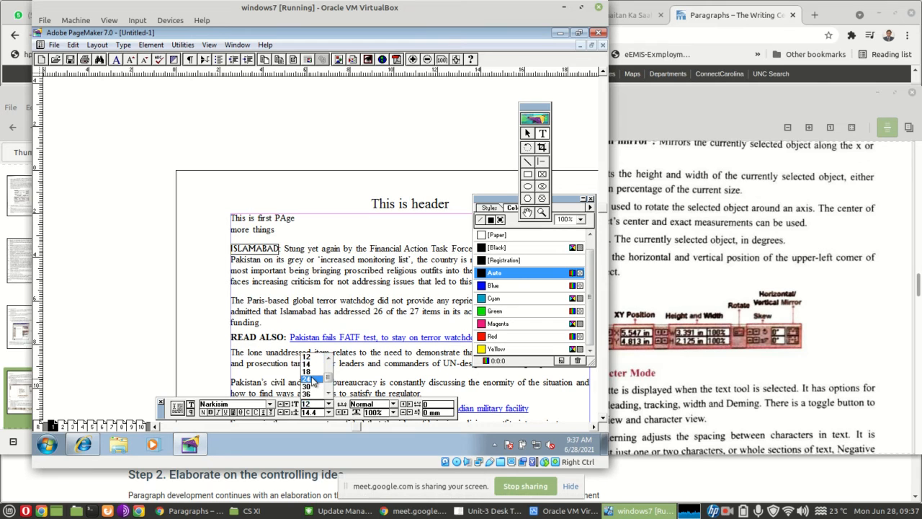
pyautogui.click(310, 379)
pyautogui.click(364, 306)
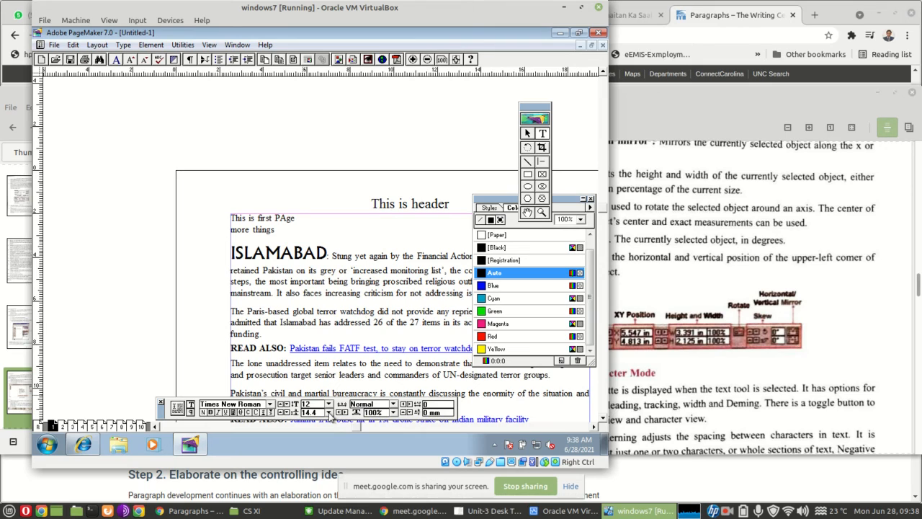
# Try to choose a larger leading at the text cursor in the article's second paragraph
pyautogui.click(328, 413)
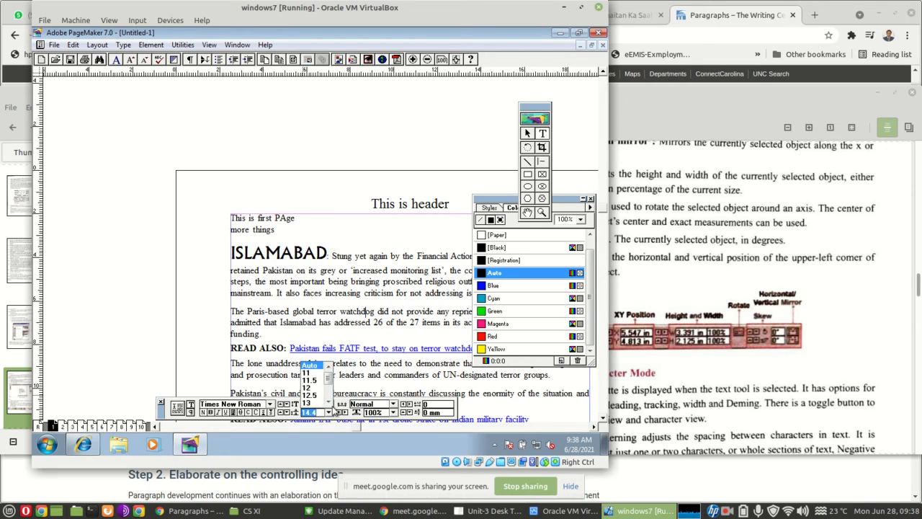
pyautogui.click(328, 401)
pyautogui.click(329, 401)
pyautogui.click(328, 401)
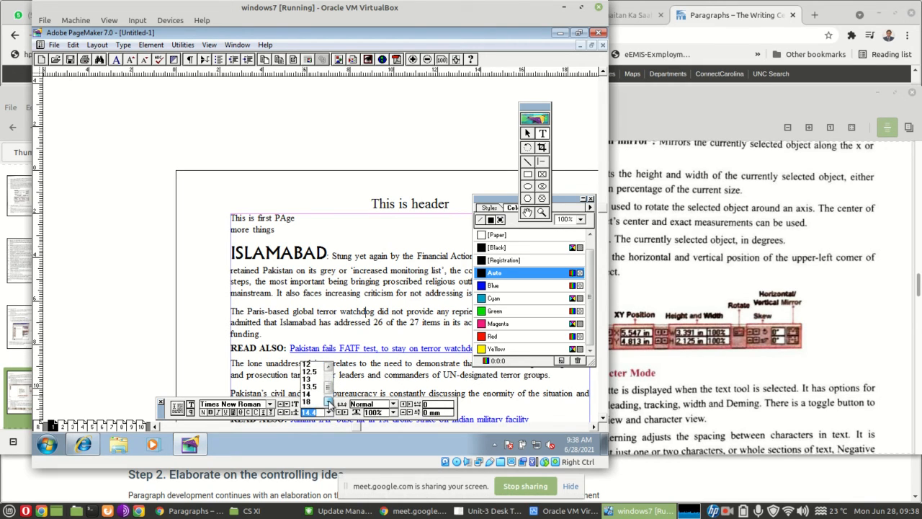
pyautogui.click(328, 401)
pyautogui.click(329, 401)
pyautogui.click(306, 393)
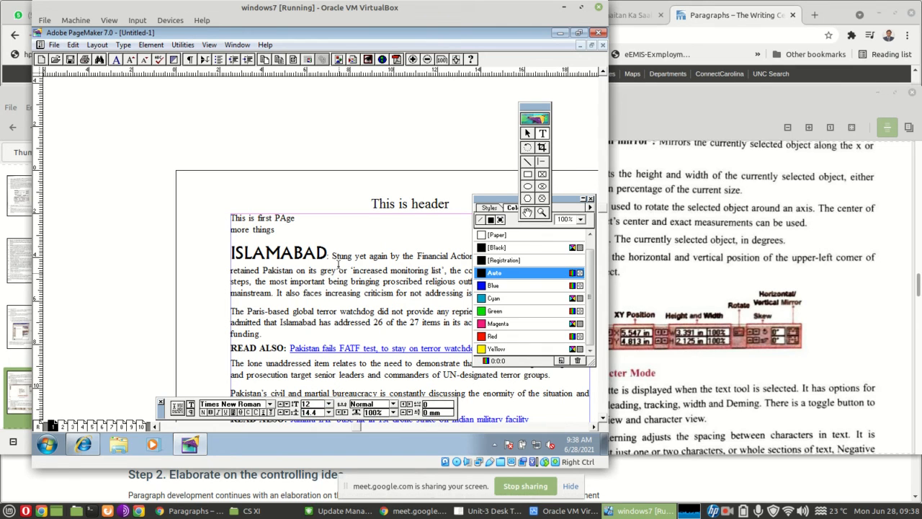
# Set the leading to 25 for the article text from ISLAMABAD down to the first READ ALSO line
pyautogui.moveTo(240, 254); pyautogui.dragTo(268, 349)
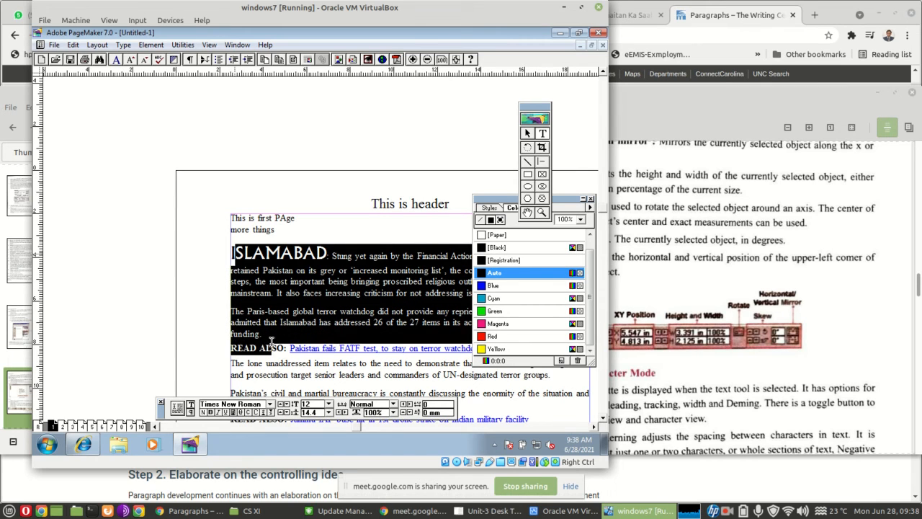
pyautogui.click(328, 412)
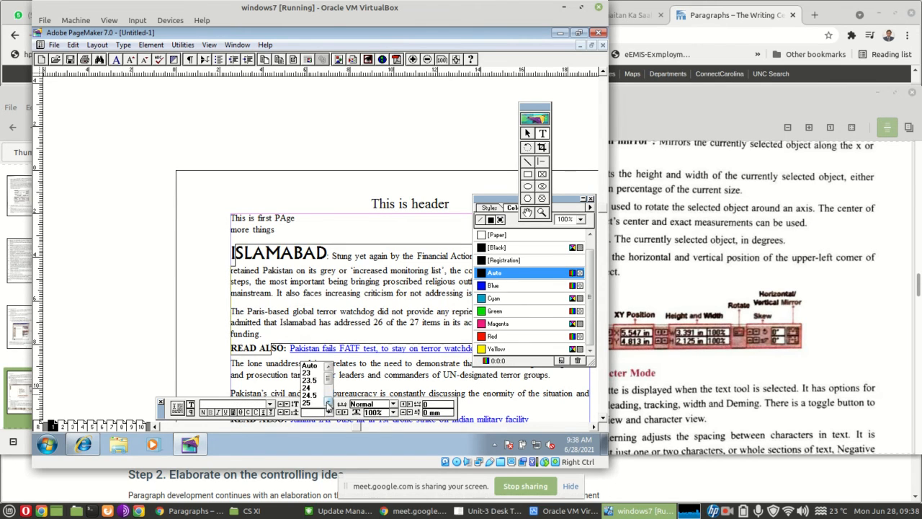
pyautogui.click(308, 402)
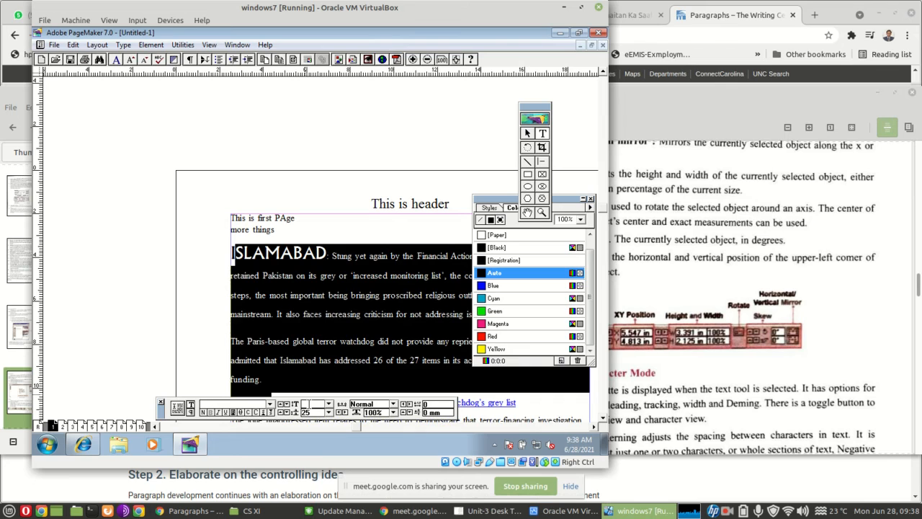
# Increase the character width of the selected article text gradually to 120%
pyautogui.click(345, 413)
pyautogui.click(345, 412)
pyautogui.click(345, 413)
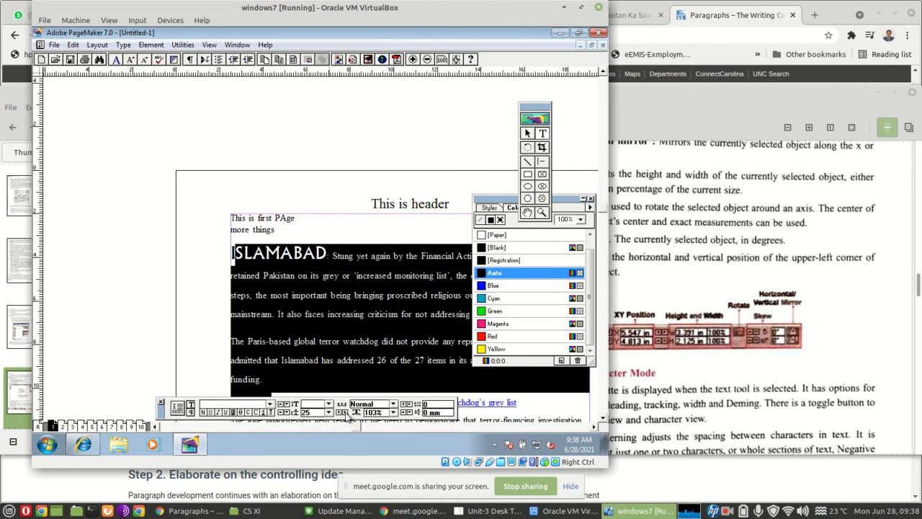
pyautogui.click(346, 413)
pyautogui.click(345, 413)
pyautogui.click(345, 413)
pyautogui.click(345, 413)
pyautogui.click(345, 412)
pyautogui.click(345, 412)
pyautogui.click(345, 413)
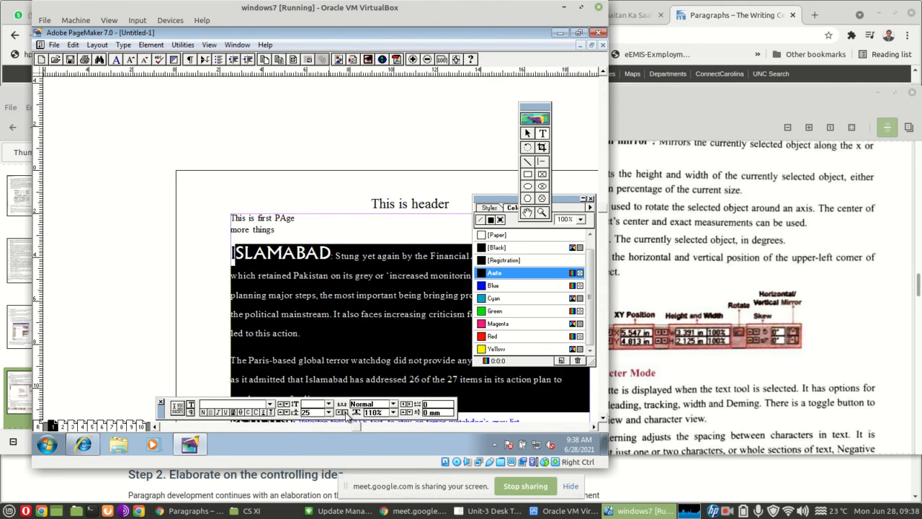
pyautogui.click(345, 413)
pyautogui.click(345, 413)
pyautogui.click(346, 413)
pyautogui.click(346, 413)
pyautogui.click(345, 413)
pyautogui.click(345, 413)
pyautogui.click(345, 413)
pyautogui.click(345, 413)
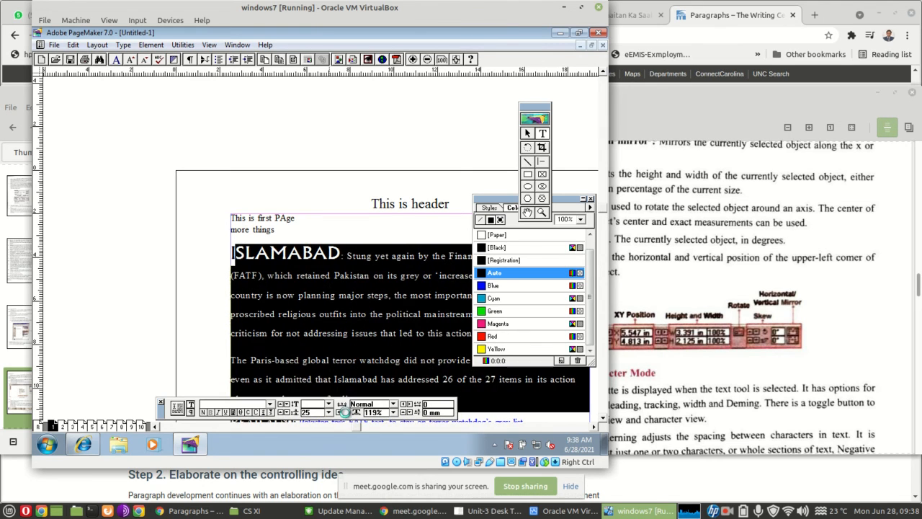
pyautogui.click(346, 413)
pyautogui.click(345, 412)
pyautogui.click(345, 413)
# Reduce the selected article text's character width gradually to 100% and deselect the text
pyautogui.click(340, 413)
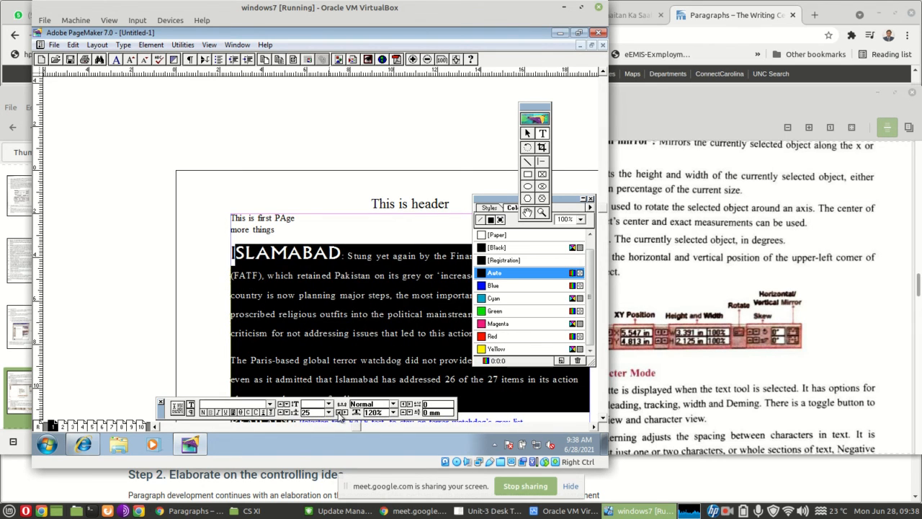
pyautogui.click(339, 413)
pyautogui.click(376, 405)
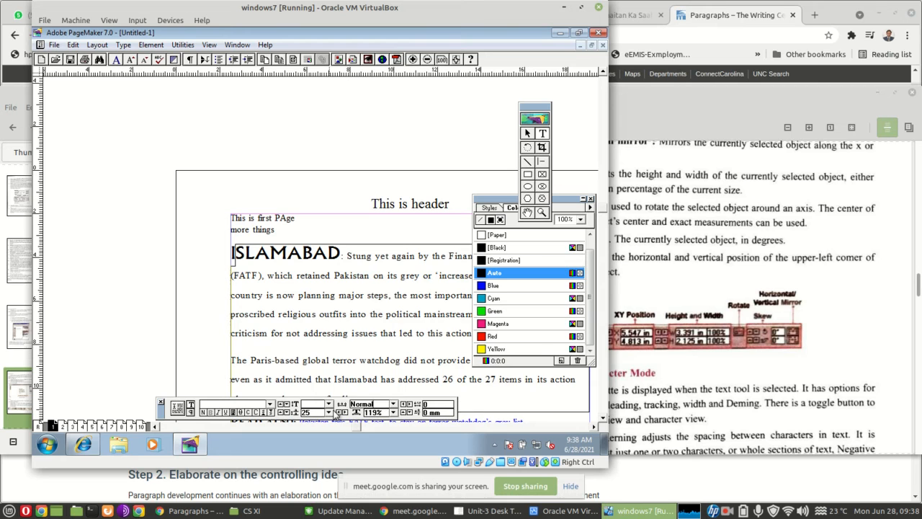
pyautogui.click(338, 412)
pyautogui.click(339, 413)
pyautogui.click(339, 413)
pyautogui.click(339, 413)
pyautogui.click(339, 413)
pyautogui.click(339, 413)
pyautogui.click(339, 413)
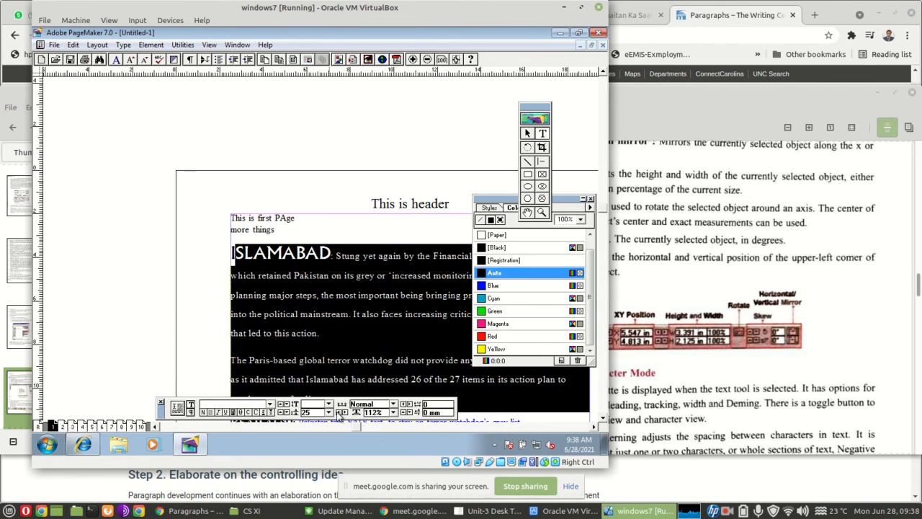
pyautogui.click(339, 413)
pyautogui.click(339, 413)
pyautogui.click(339, 413)
pyautogui.click(338, 413)
pyautogui.click(339, 412)
pyautogui.click(338, 413)
pyautogui.click(339, 412)
pyautogui.click(339, 413)
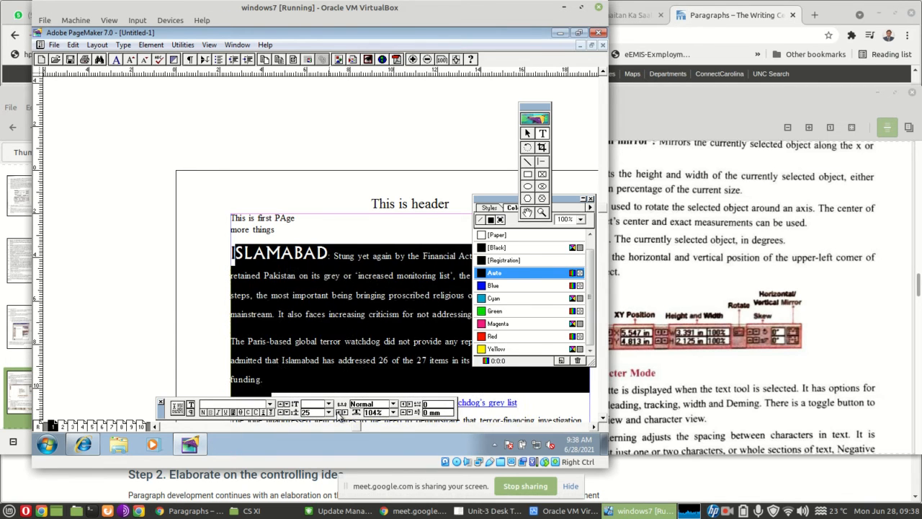
pyautogui.click(338, 413)
pyautogui.click(339, 413)
pyautogui.click(338, 413)
pyautogui.click(339, 413)
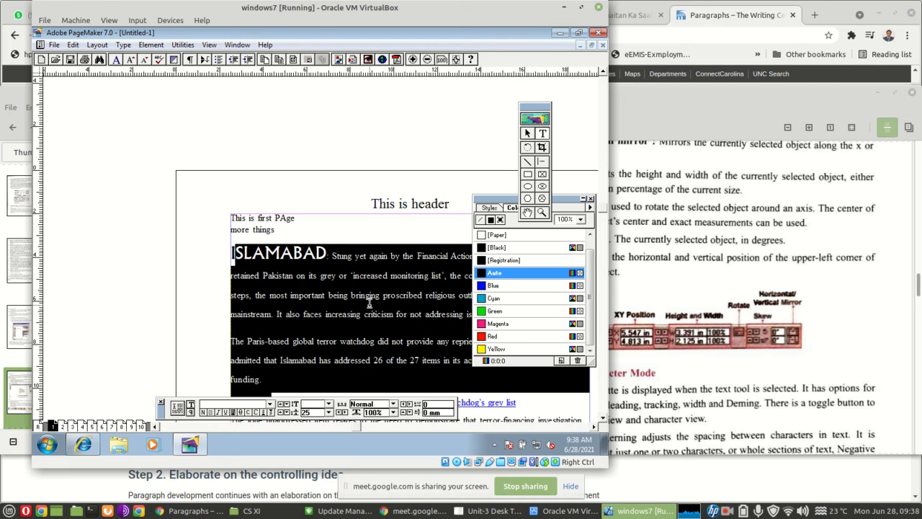
pyautogui.moveTo(528, 511)
pyautogui.click(291, 336)
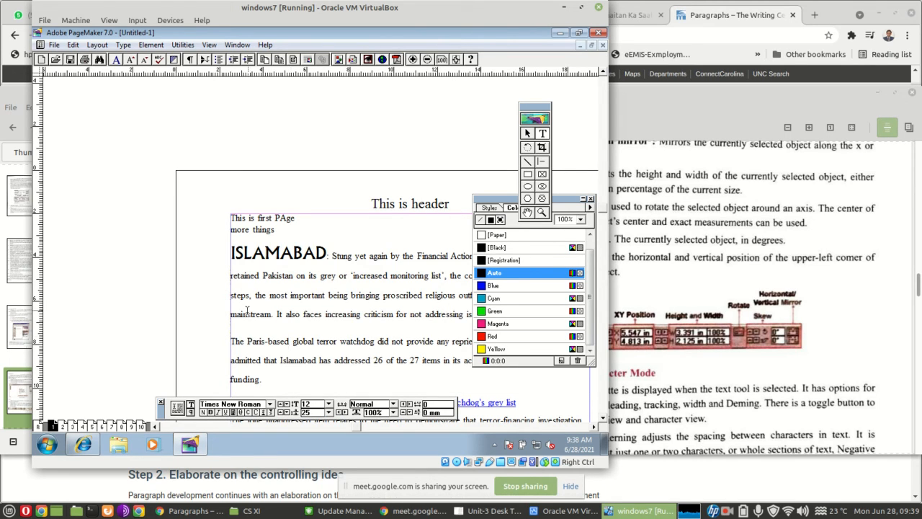
# Apply the reverse type style to "stream. It also" in the first paragraph, remove it again and deselect the text
pyautogui.moveTo(247, 311); pyautogui.dragTo(300, 322)
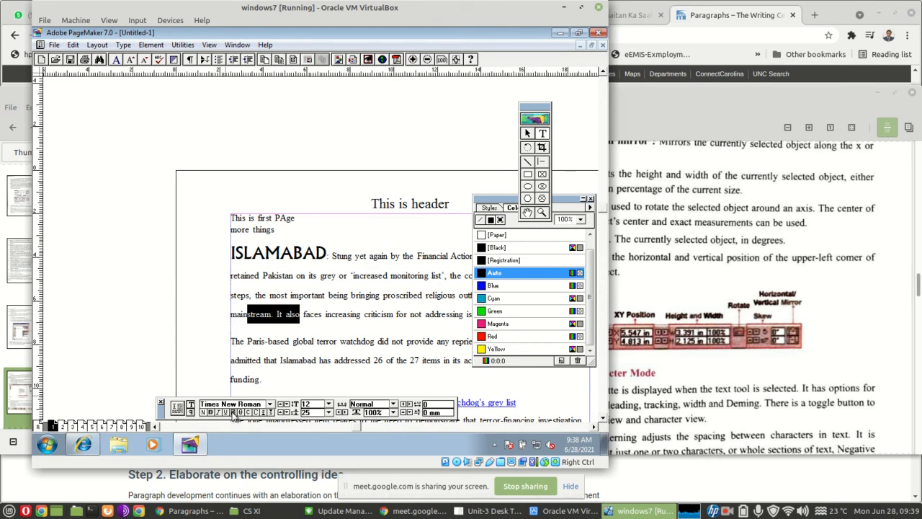
pyautogui.click(233, 412)
pyautogui.click(259, 319)
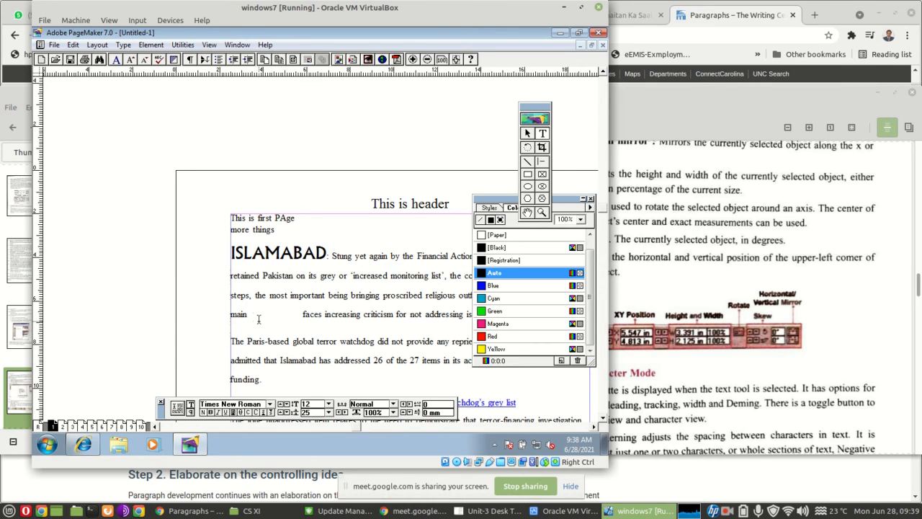
pyautogui.moveTo(247, 314); pyautogui.dragTo(303, 319)
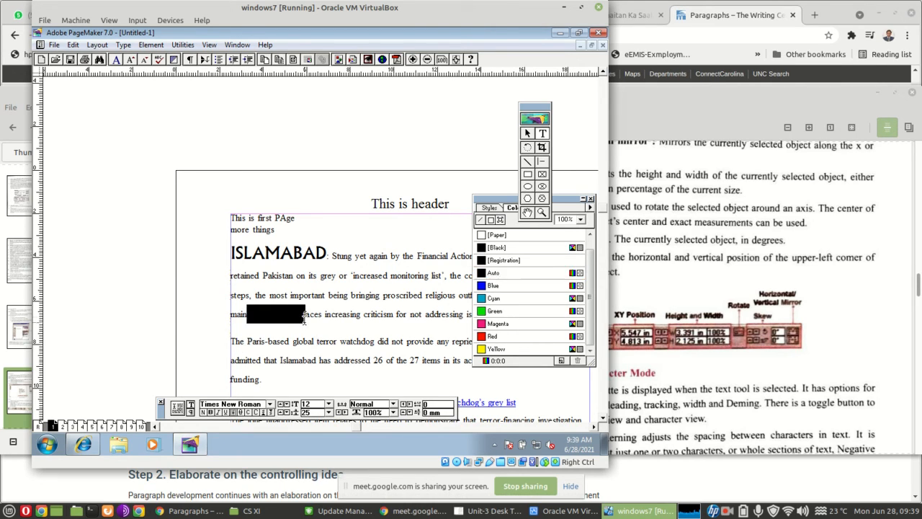
pyautogui.click(232, 413)
pyautogui.click(322, 344)
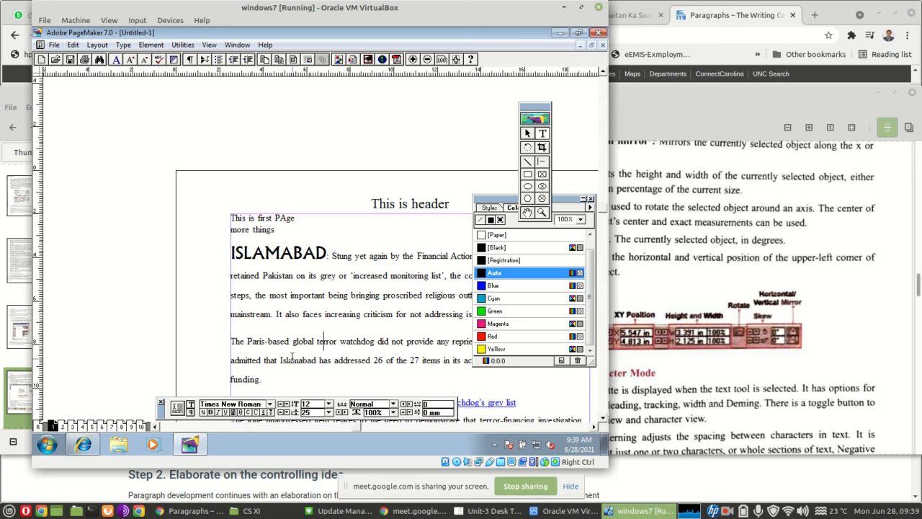
# Select "global terro" in the second paragraph and turn strikethrough, followed by all caps, on and off again
pyautogui.moveTo(293, 345); pyautogui.dragTo(334, 346)
pyautogui.click(242, 414)
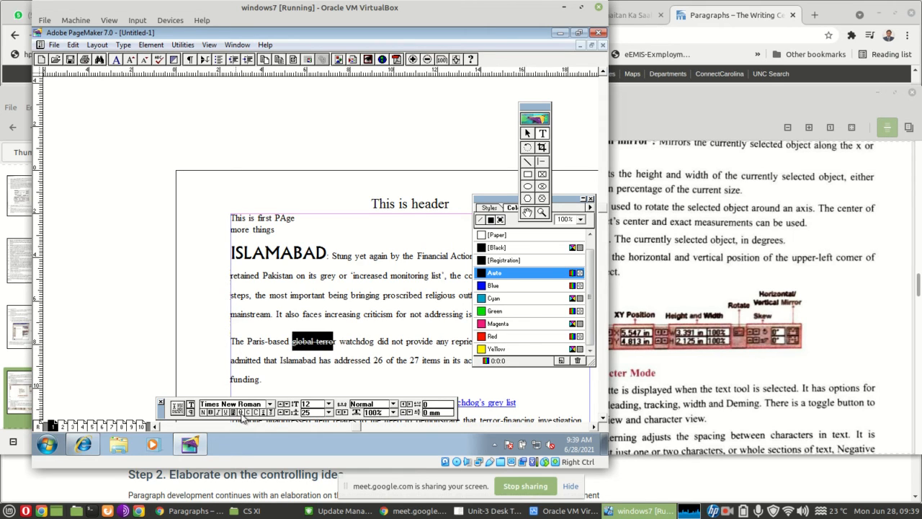
pyautogui.click(242, 414)
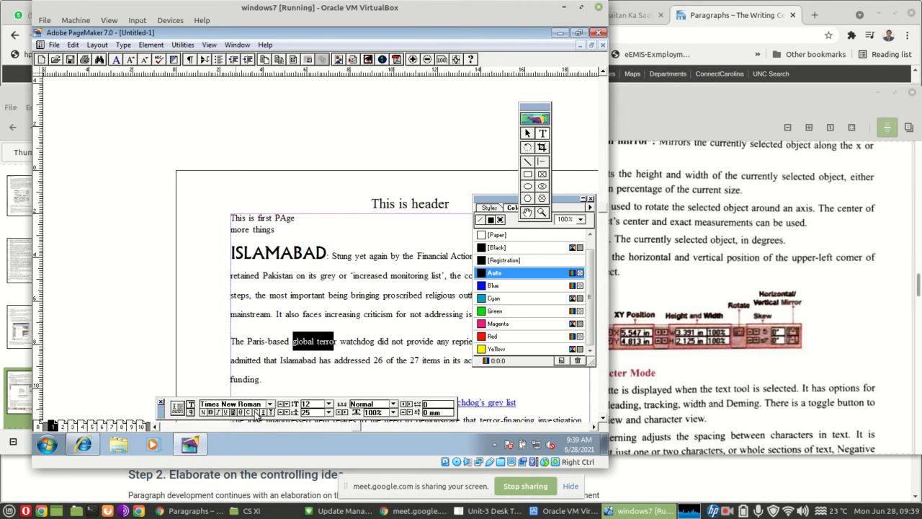
pyautogui.click(257, 412)
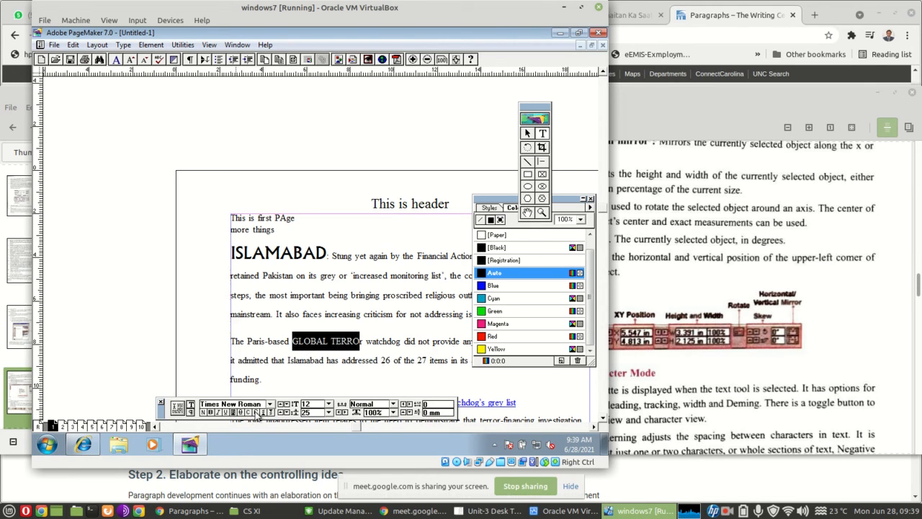
pyautogui.click(257, 414)
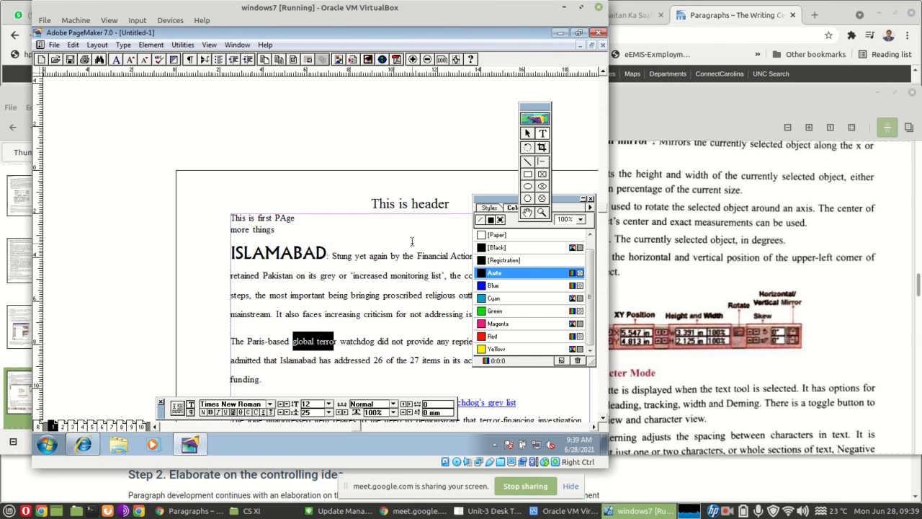
# Switch to the Unit-3 Desk Top Publishing PDF and read the Control Palette character mode, paragraph mode and Color Palette sections
pyautogui.click(528, 134)
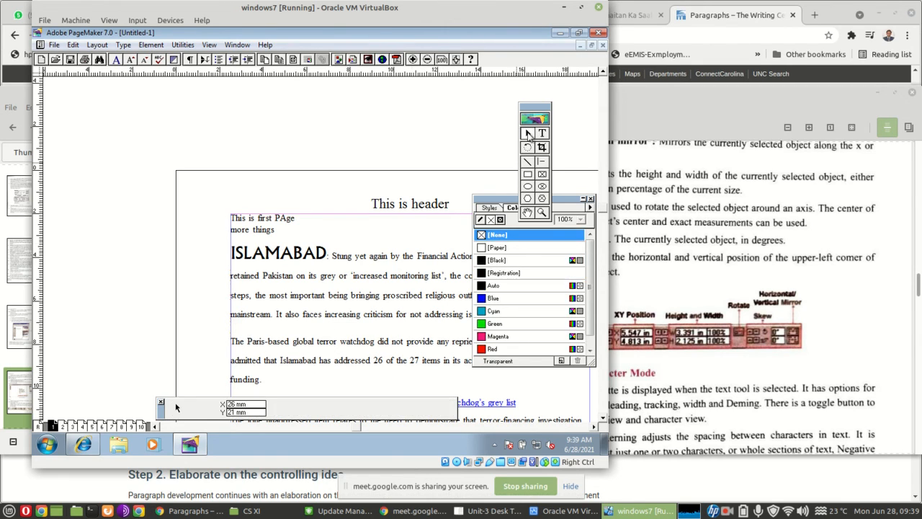
pyautogui.click(836, 299)
pyautogui.scroll(-2, 836, 299)
pyautogui.scroll(-8, 836, 298)
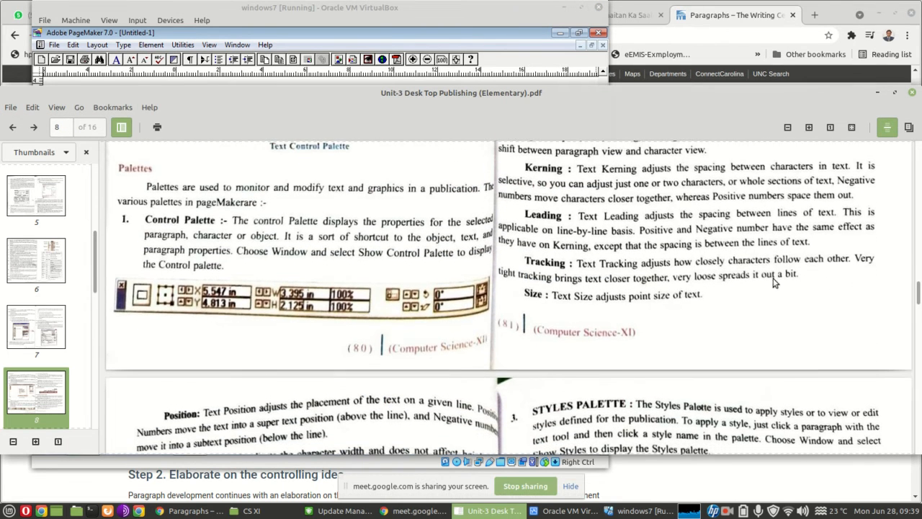
pyautogui.scroll(8, 724, 233)
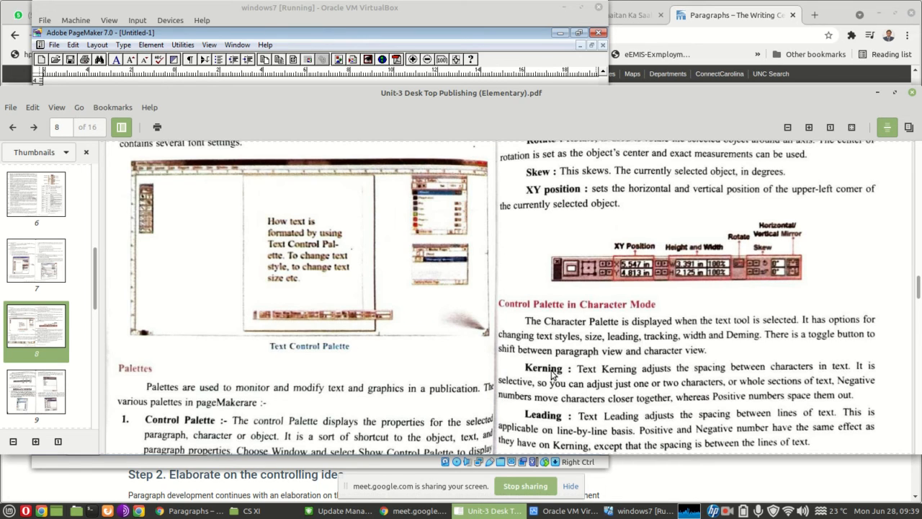
pyautogui.scroll(-2, 553, 369)
pyautogui.scroll(2, 566, 353)
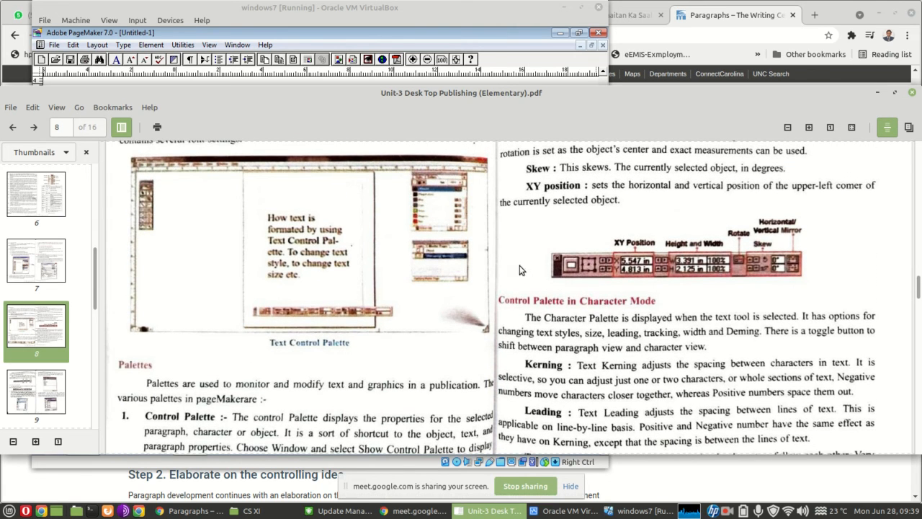
pyautogui.scroll(-5, 589, 387)
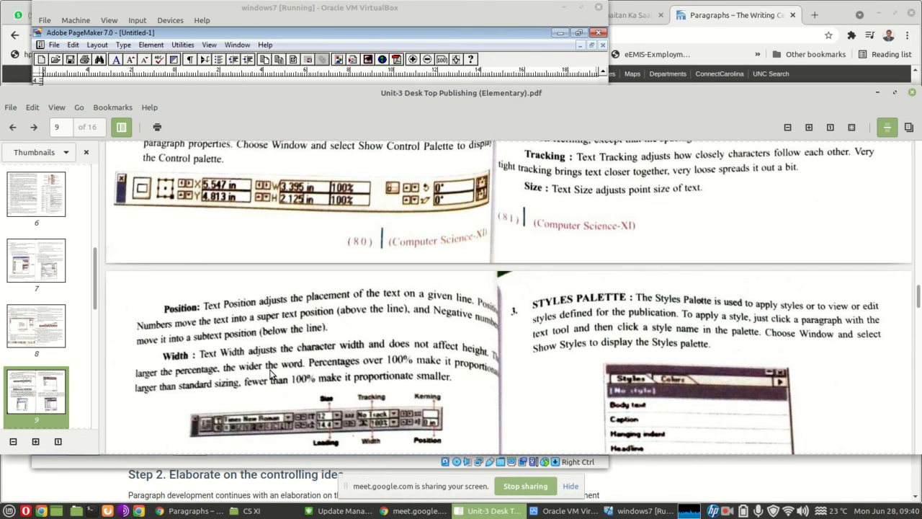
pyautogui.scroll(-4, 272, 373)
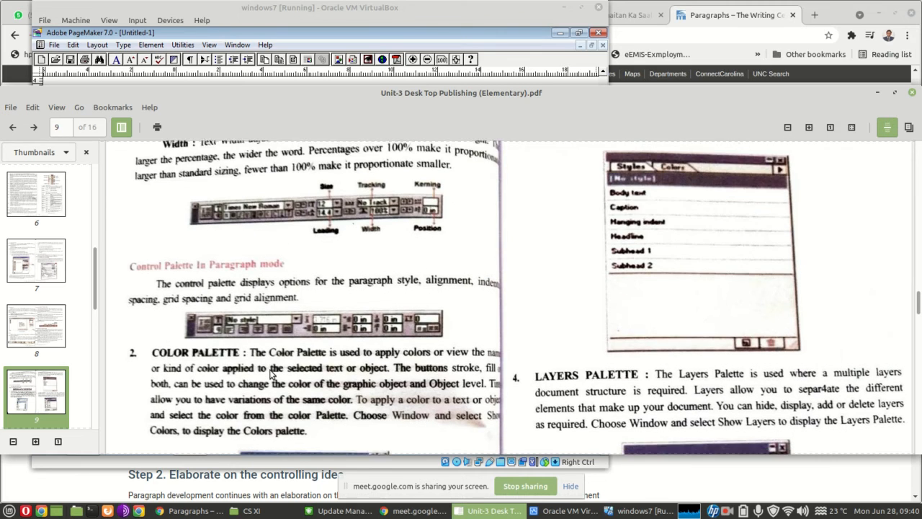
pyautogui.scroll(-1, 273, 374)
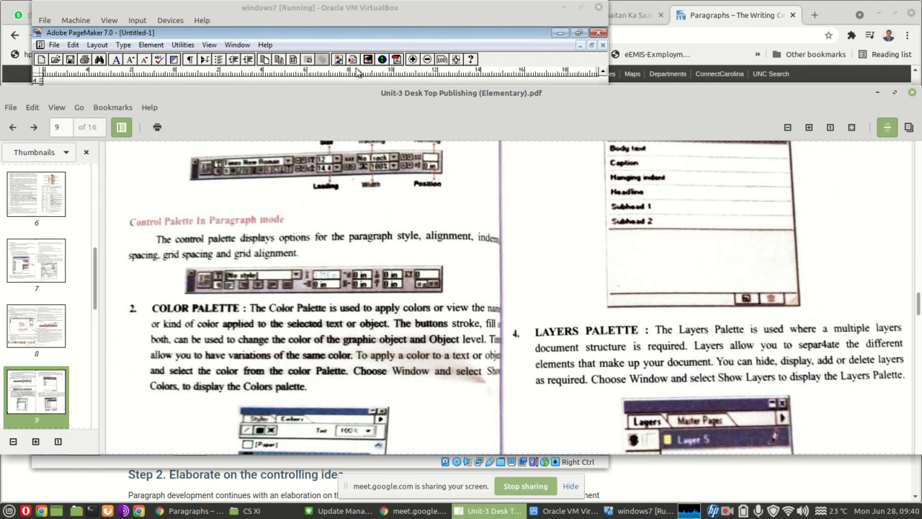
# Switch back to PageMaker and draw a rectangle about 37 by 27.5 mm near the page's upper-left corner, colouring it Green
pyautogui.click(405, 21)
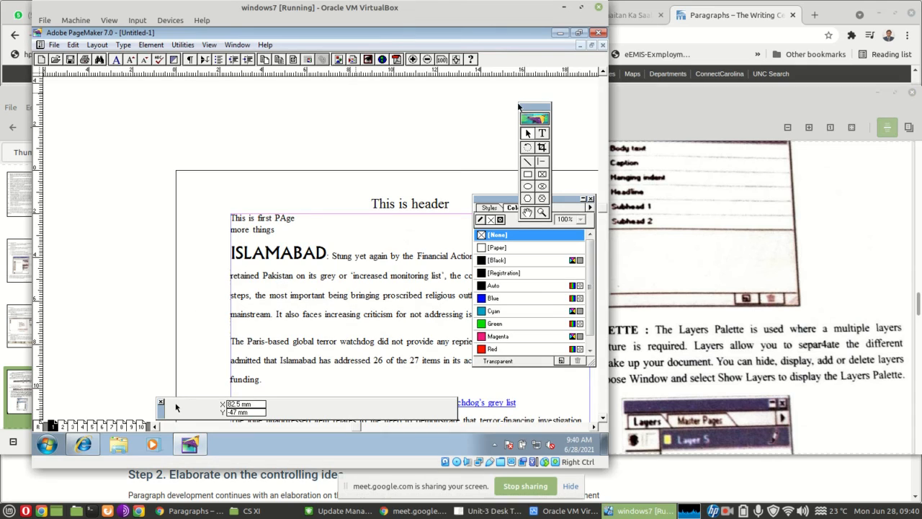
pyautogui.click(561, 202)
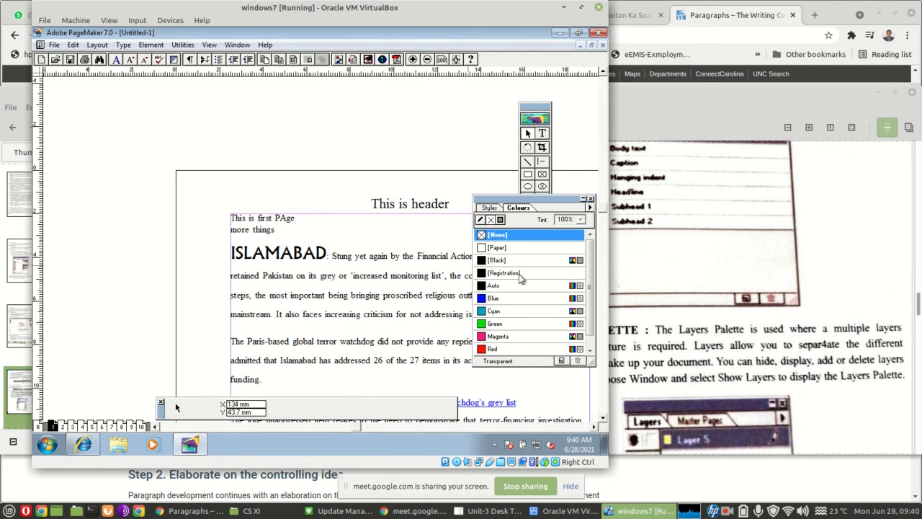
pyautogui.click(528, 175)
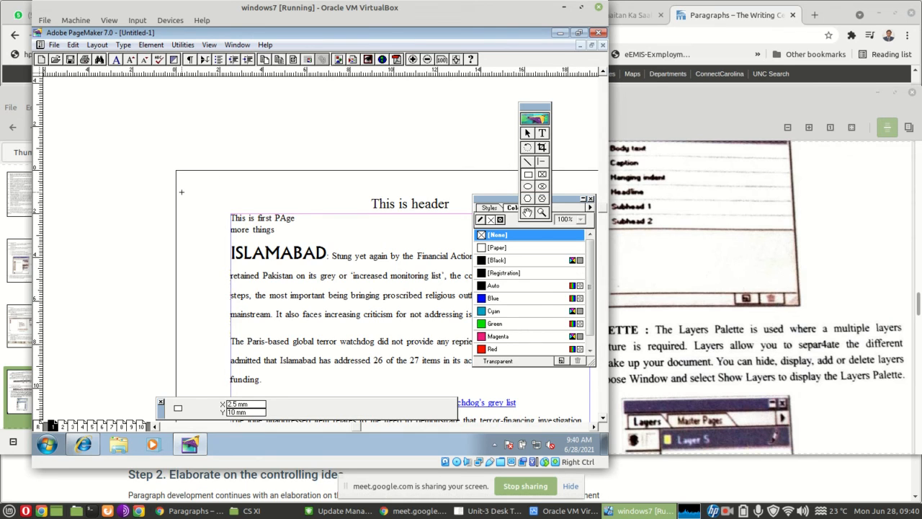
pyautogui.moveTo(181, 192); pyautogui.dragTo(261, 251)
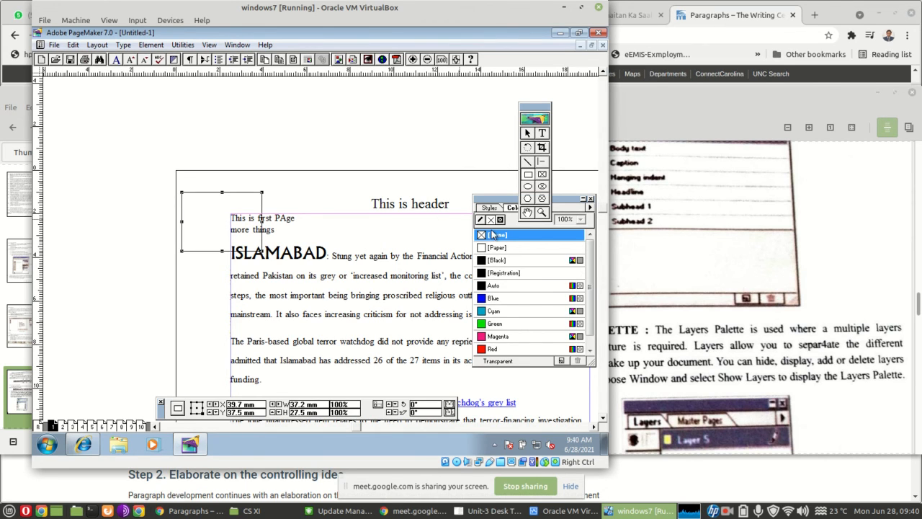
pyautogui.click(485, 325)
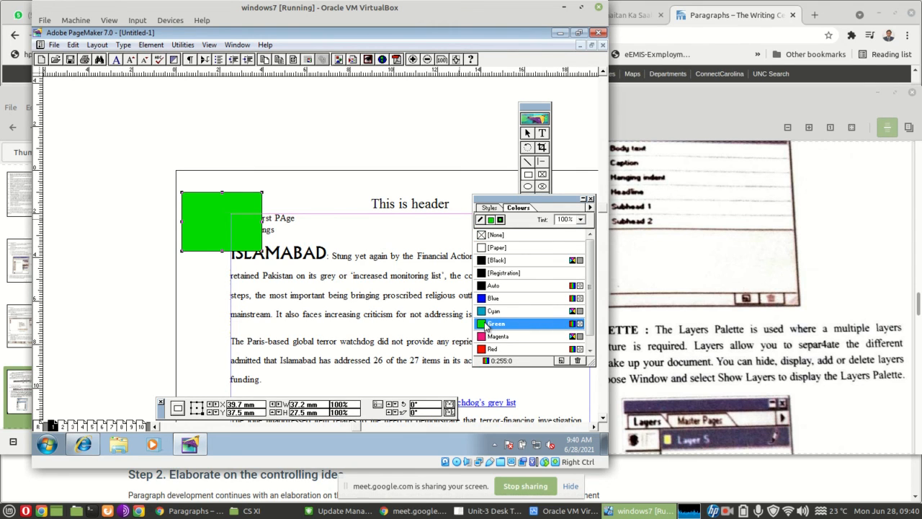
pyautogui.click(331, 256)
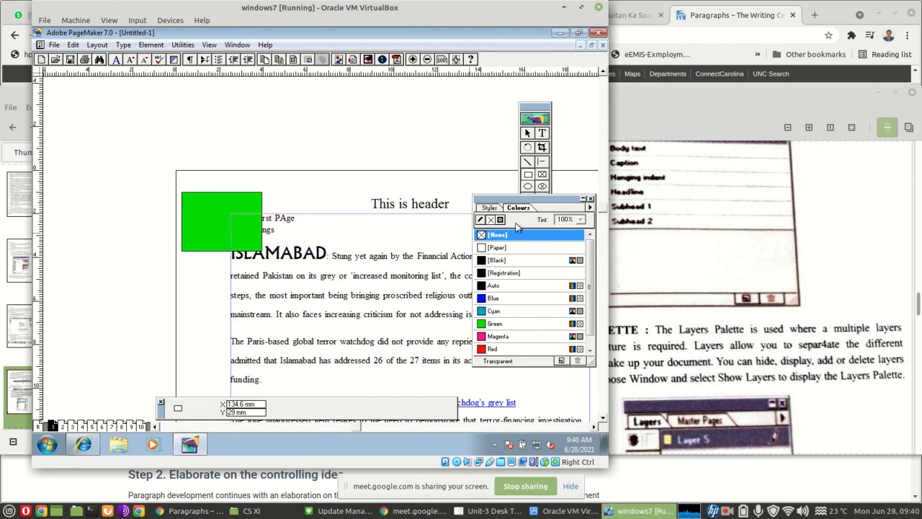
# Look at the available styles, return to the colours and apply Magenta to the word "ISLAMABAD" with the Text tool
pyautogui.click(489, 209)
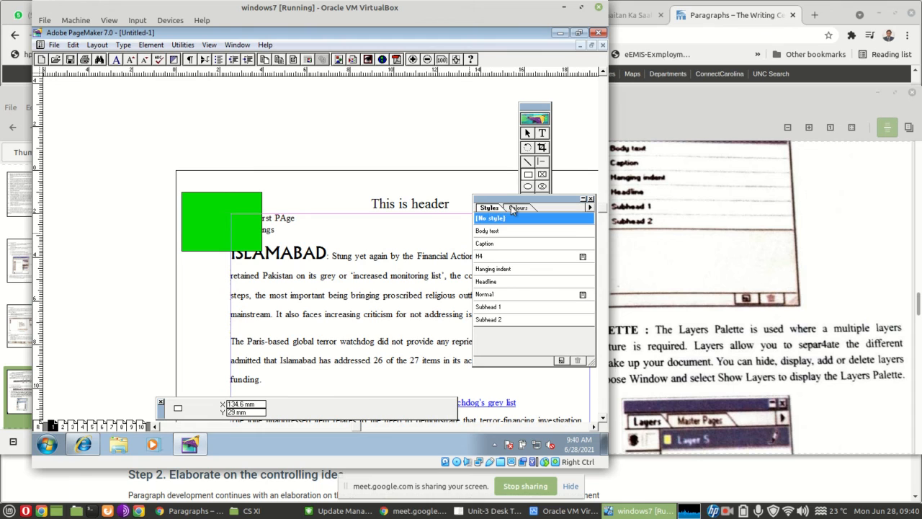
pyautogui.click(516, 208)
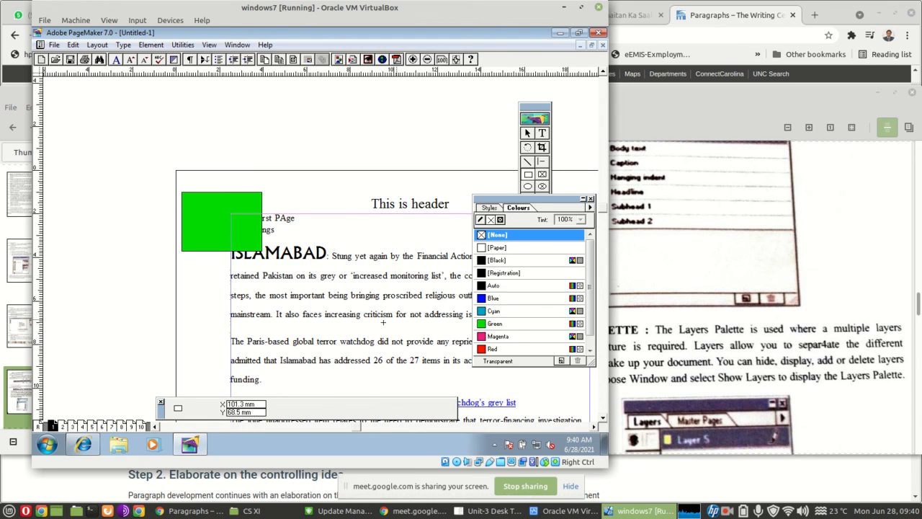
pyautogui.click(542, 133)
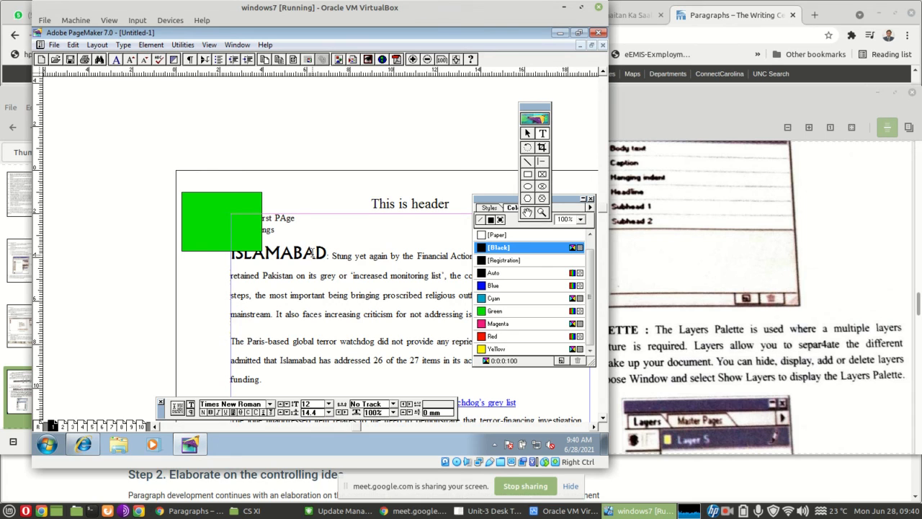
pyautogui.doubleClick(300, 255)
pyautogui.click(494, 273)
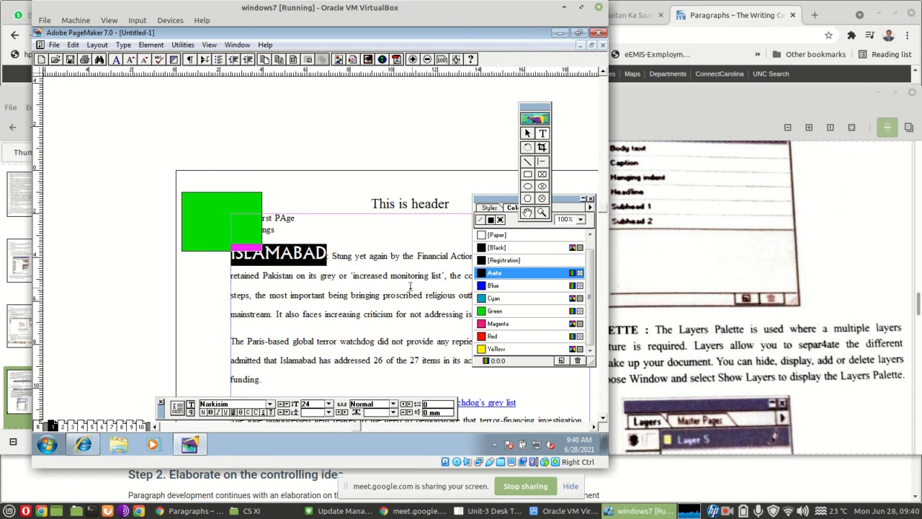
pyautogui.click(481, 324)
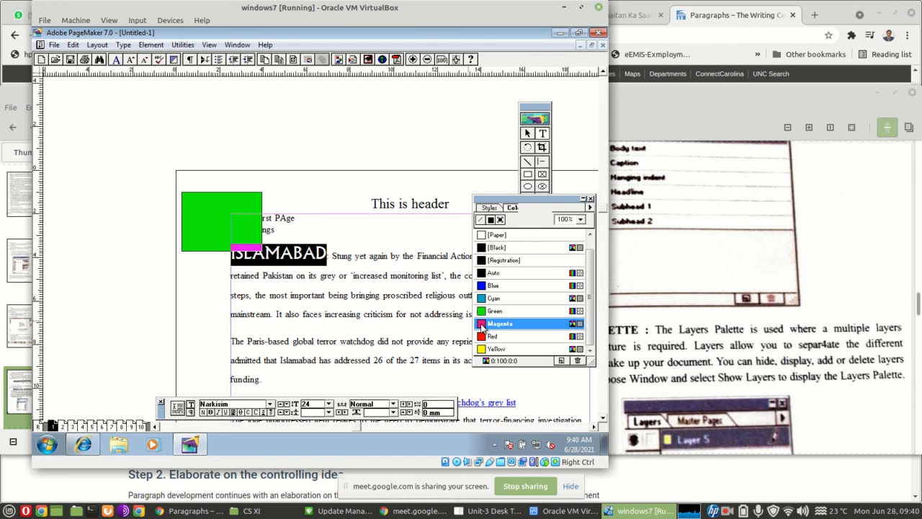
pyautogui.click(351, 291)
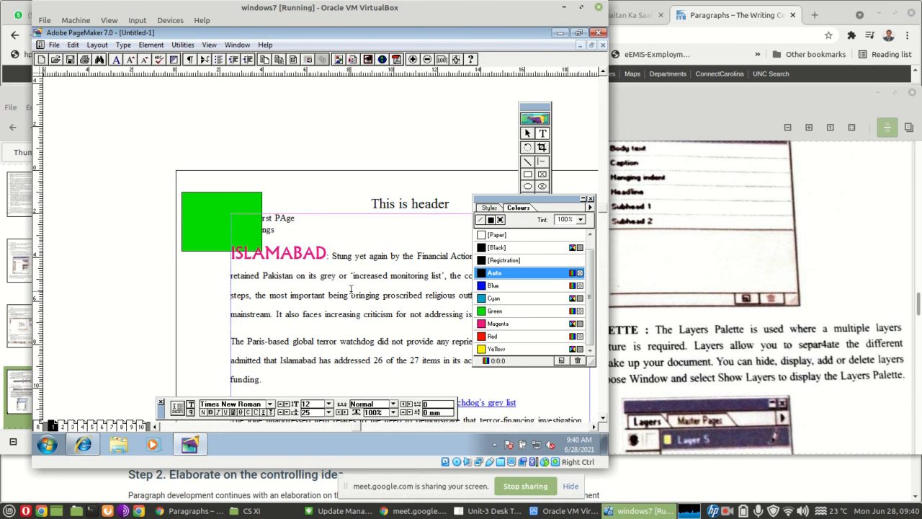
# Colour the words "increased monitoring list" in the first paragraph Green and deselect the text
pyautogui.moveTo(353, 276); pyautogui.dragTo(439, 277)
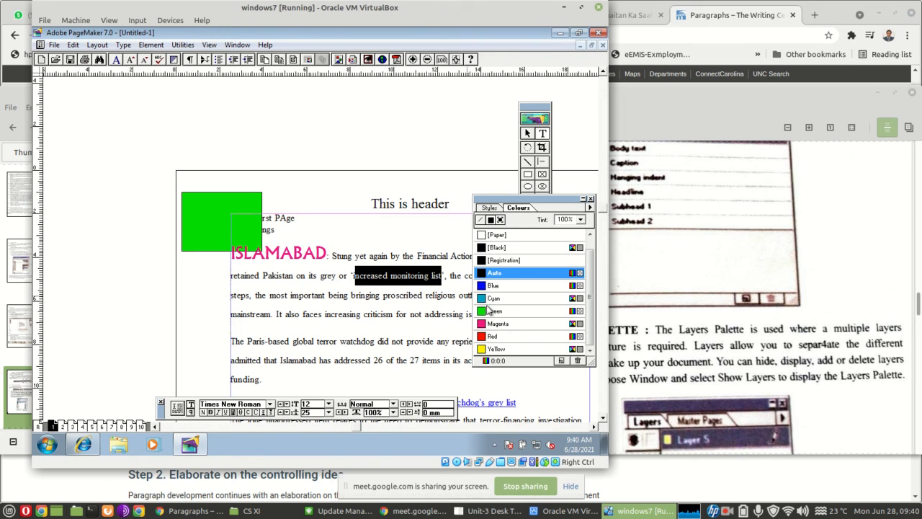
pyautogui.click(492, 310)
pyautogui.click(334, 310)
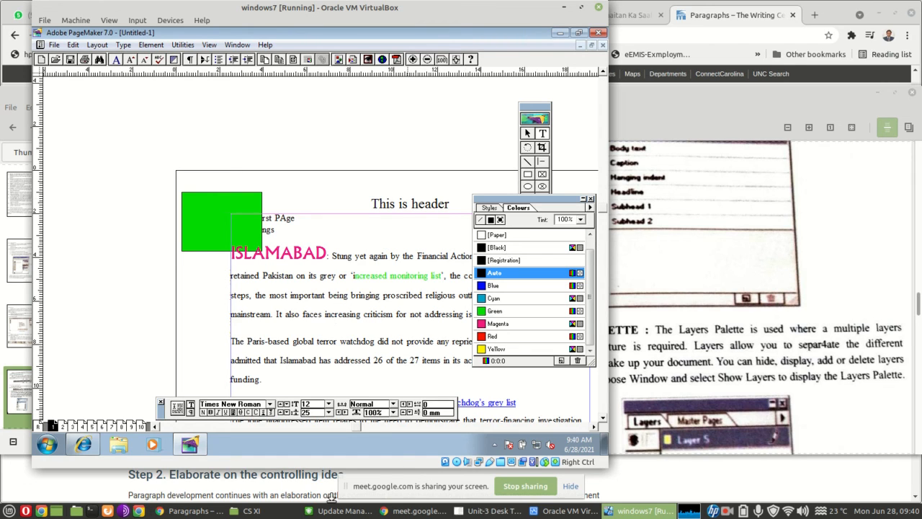
# Switch to the chapter PDF and review the sections on the Styles, Layers, Master Pages and Hyperlink palettes
pyautogui.click(470, 513)
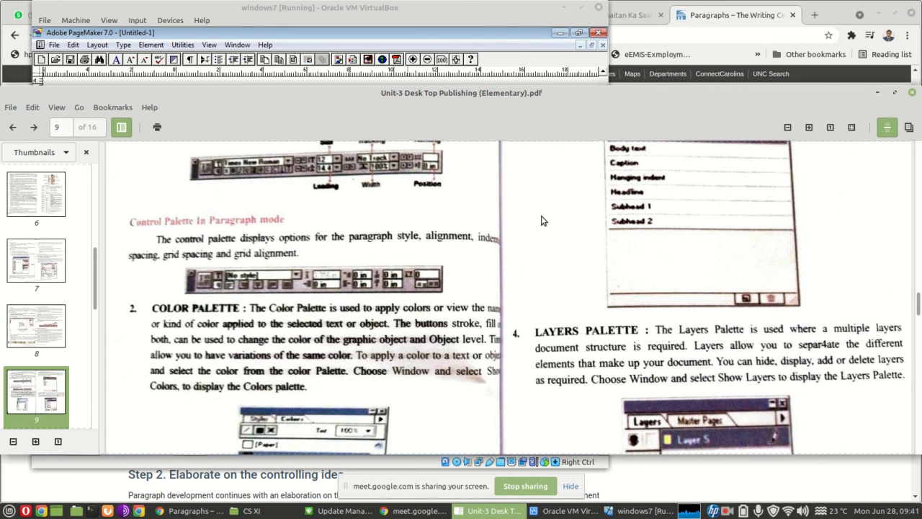
pyautogui.scroll(-6, 505, 285)
pyautogui.scroll(5, 504, 286)
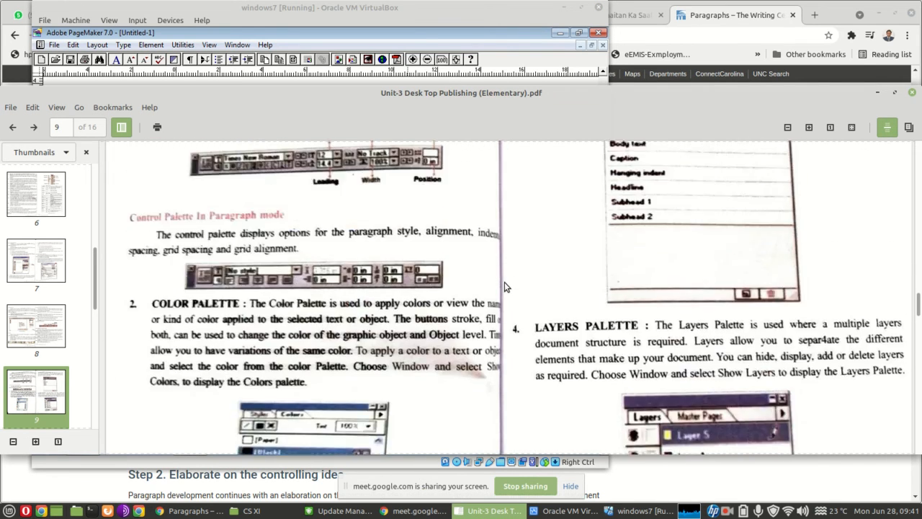
pyautogui.scroll(-1, 505, 282)
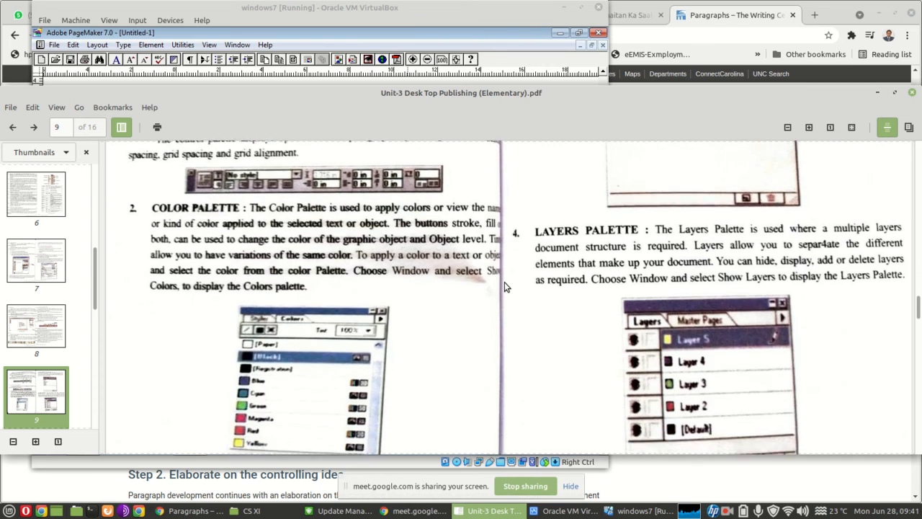
pyautogui.scroll(7, 504, 282)
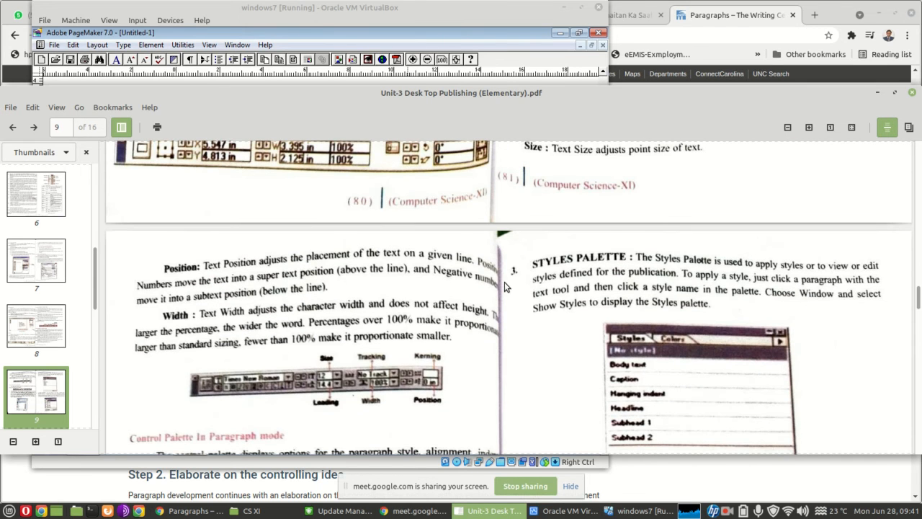
pyautogui.scroll(-10, 504, 285)
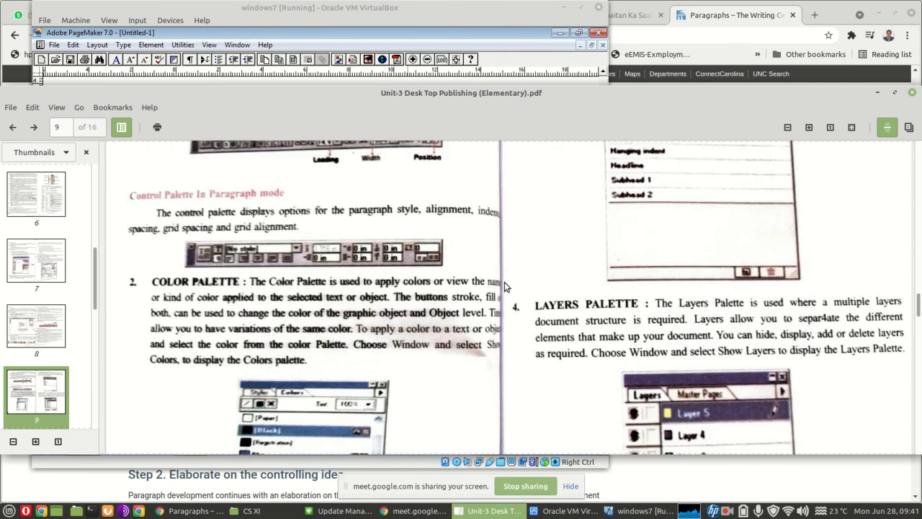
pyautogui.scroll(-5, 504, 286)
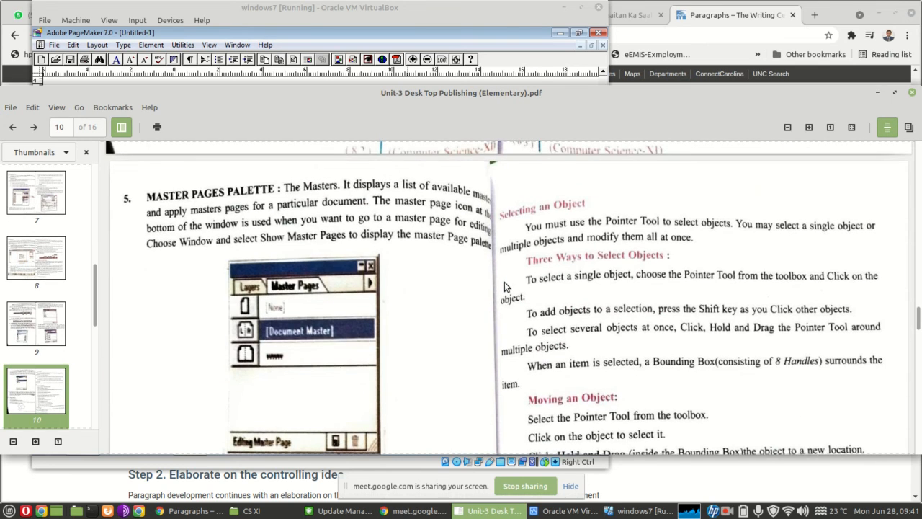
pyautogui.scroll(-3, 505, 287)
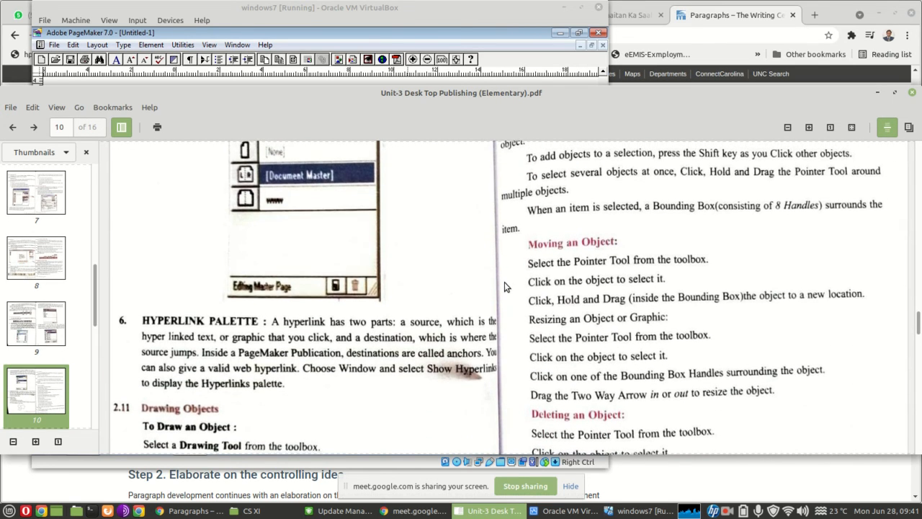
pyautogui.scroll(-8, 504, 287)
pyautogui.scroll(12, 505, 282)
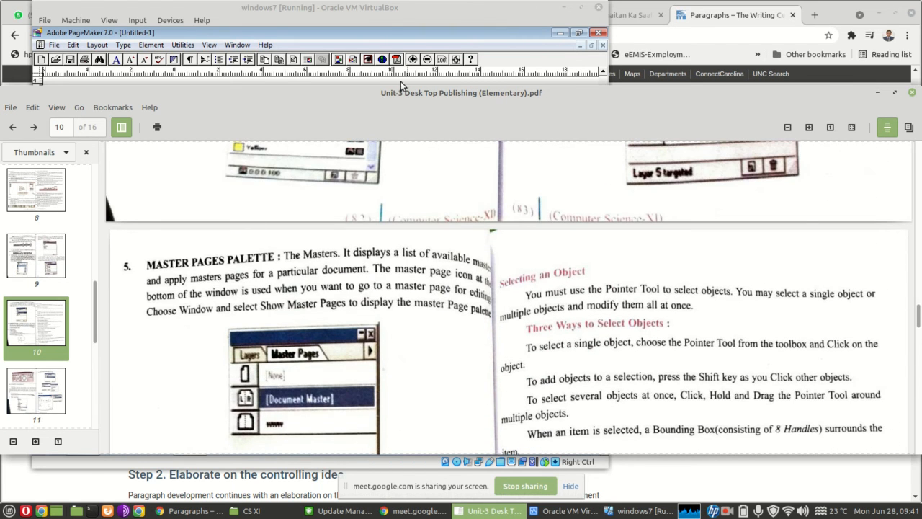
# Return to PageMaker, apply the Headline style to the "more things" line above the article and deselect it
pyautogui.click(387, 15)
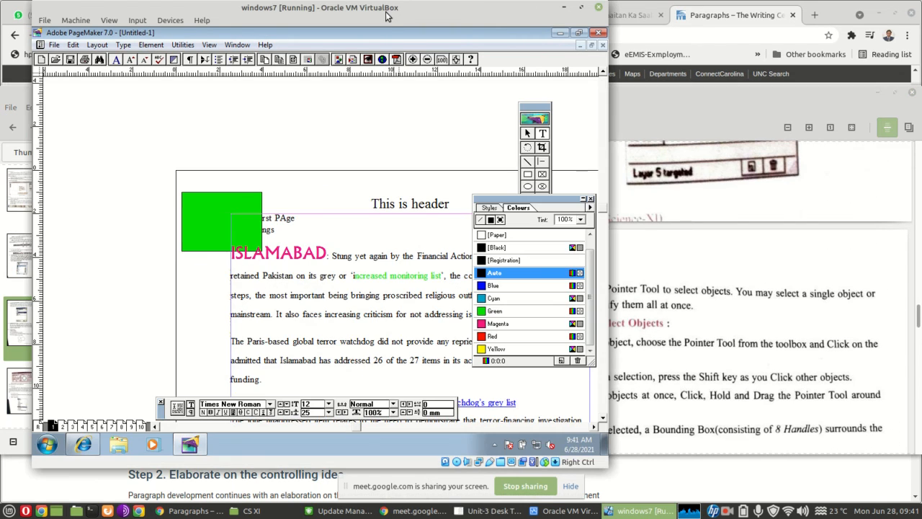
pyautogui.click(490, 209)
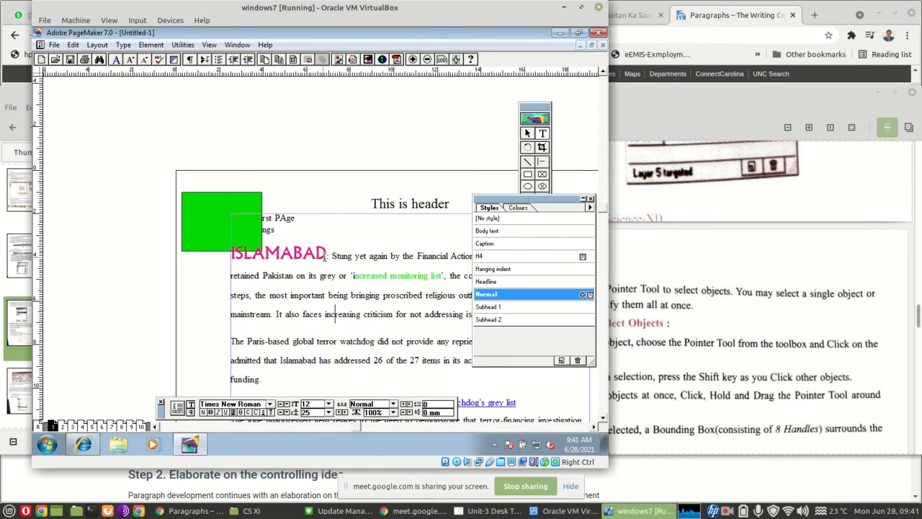
pyautogui.click(278, 229)
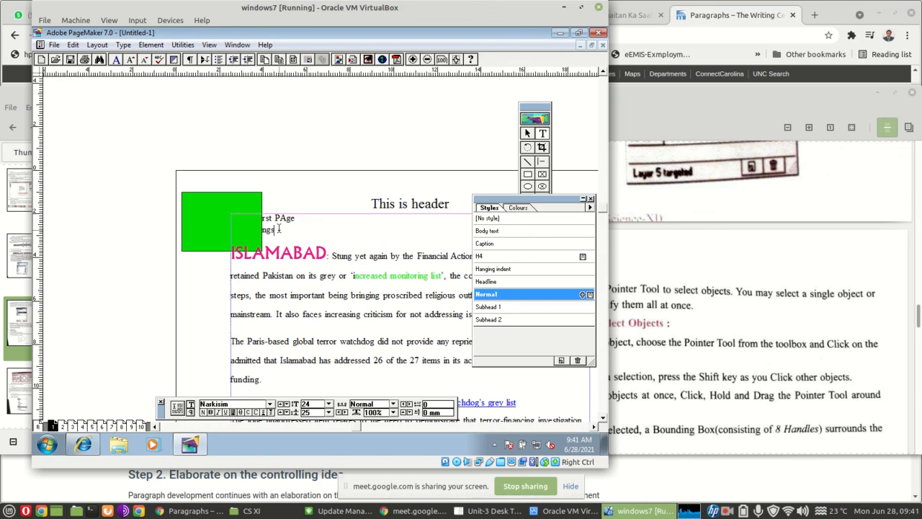
pyautogui.moveTo(255, 230); pyautogui.dragTo(214, 222)
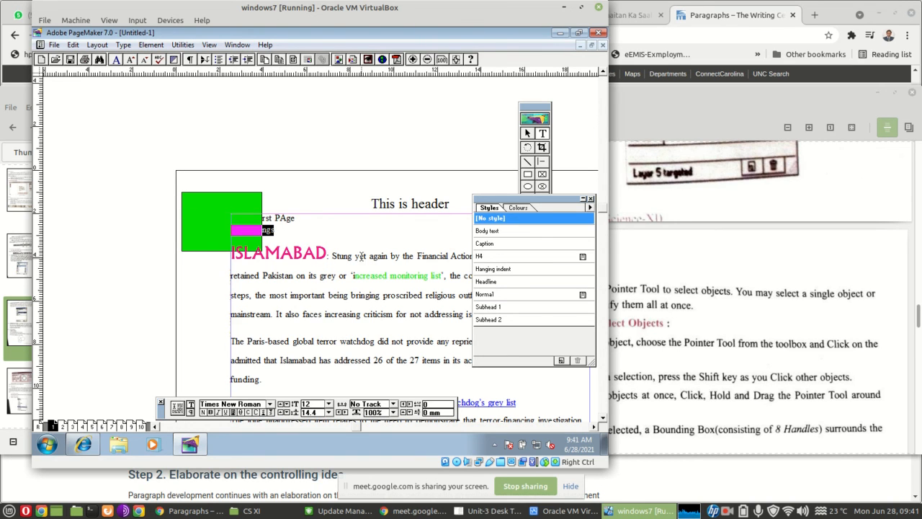
pyautogui.click(488, 283)
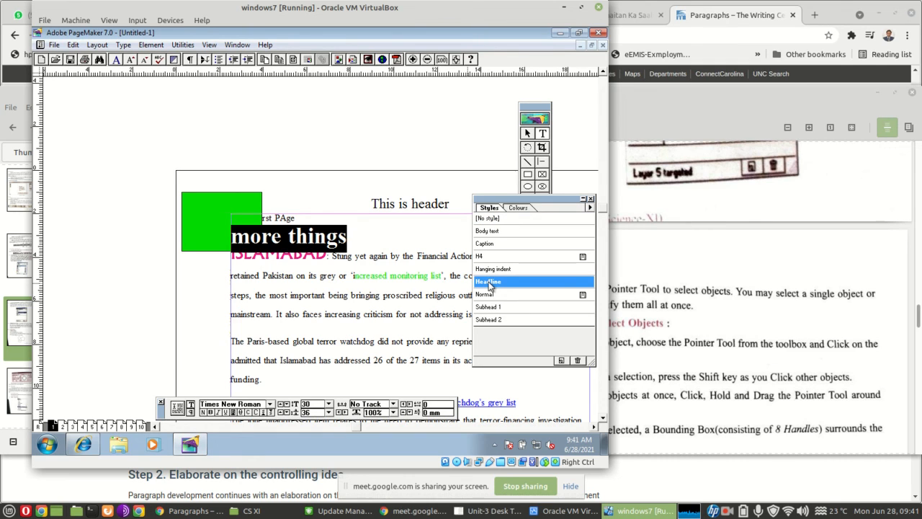
pyautogui.click(364, 240)
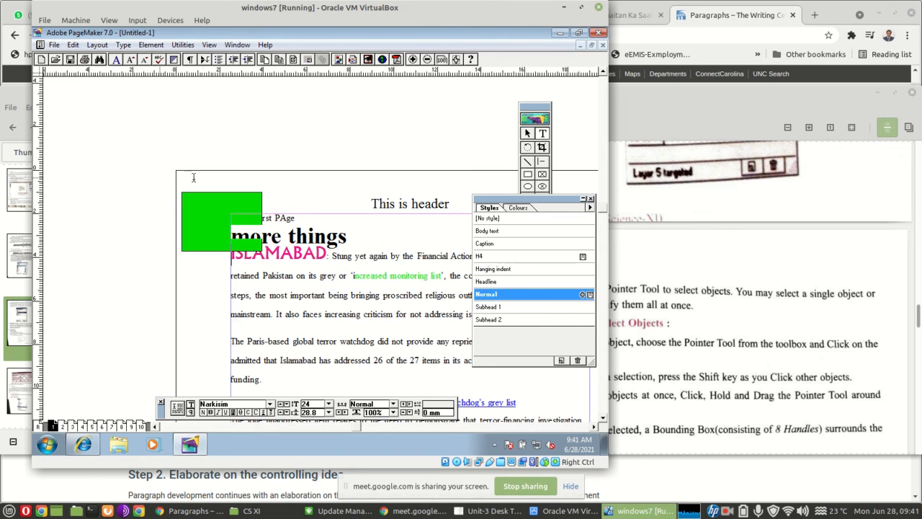
# Move the green rectangle up clear of the text with the Pointer tool and choose the Hanging indent style for the "more things" text block
pyautogui.click(528, 133)
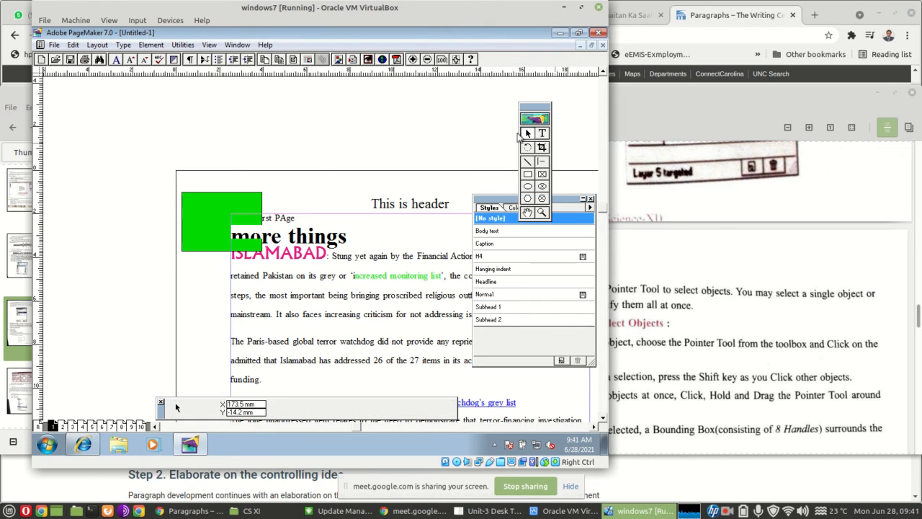
pyautogui.moveTo(200, 201); pyautogui.dragTo(200, 161)
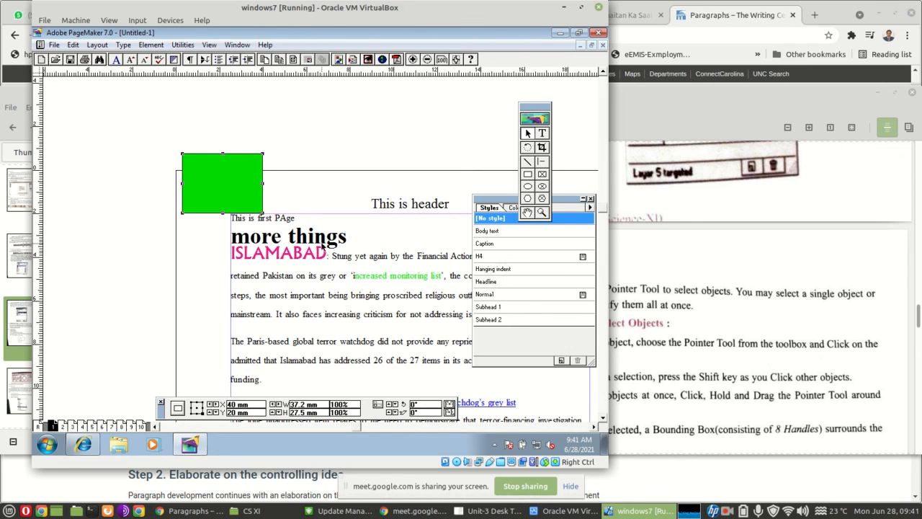
pyautogui.click(239, 221)
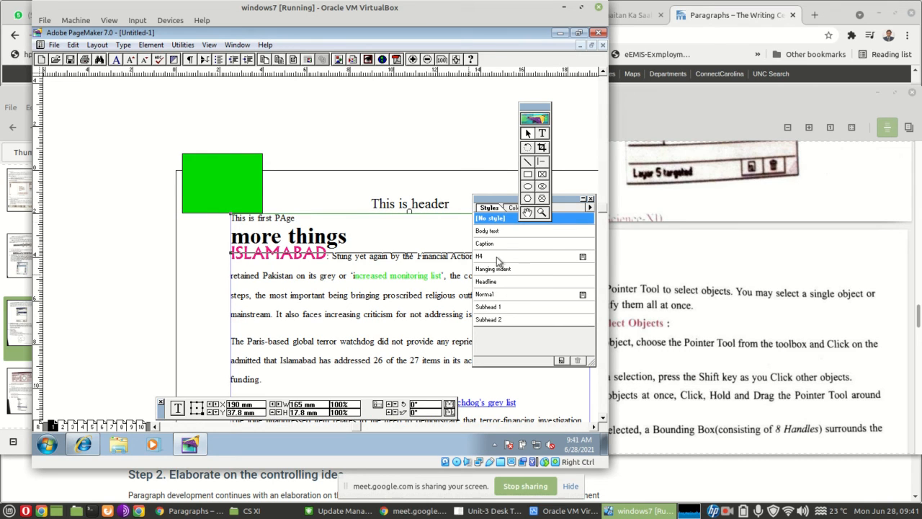
pyautogui.click(493, 270)
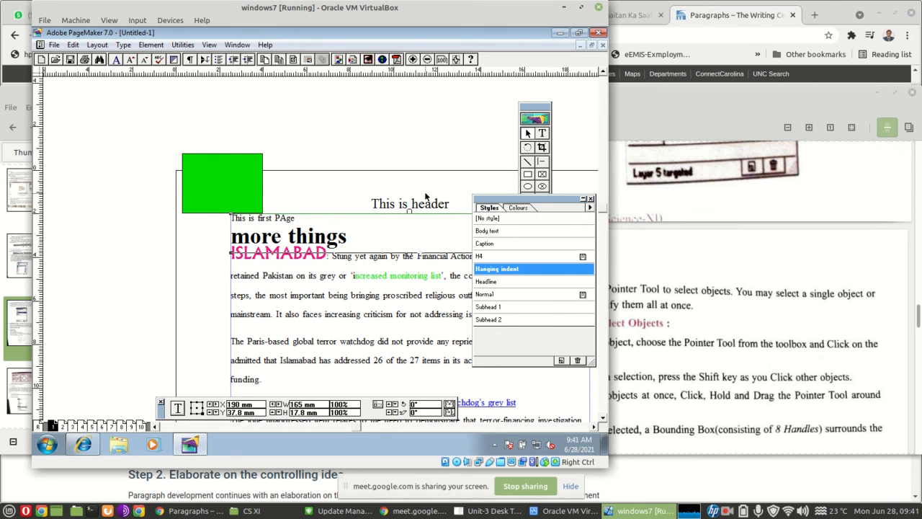
pyautogui.click(321, 169)
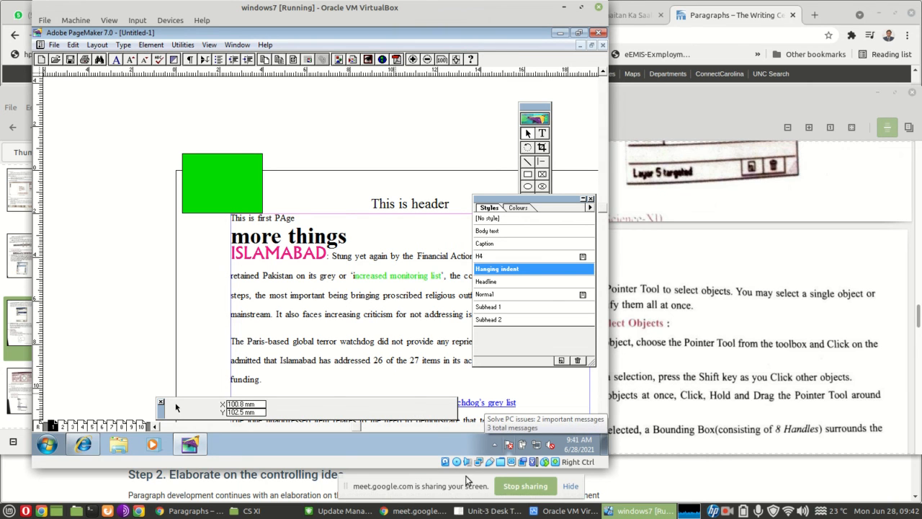
# Switch to the chapter PDF and review its sections on palettes, drawing objects, and selecting, moving, resizing and deleting objects
pyautogui.click(481, 510)
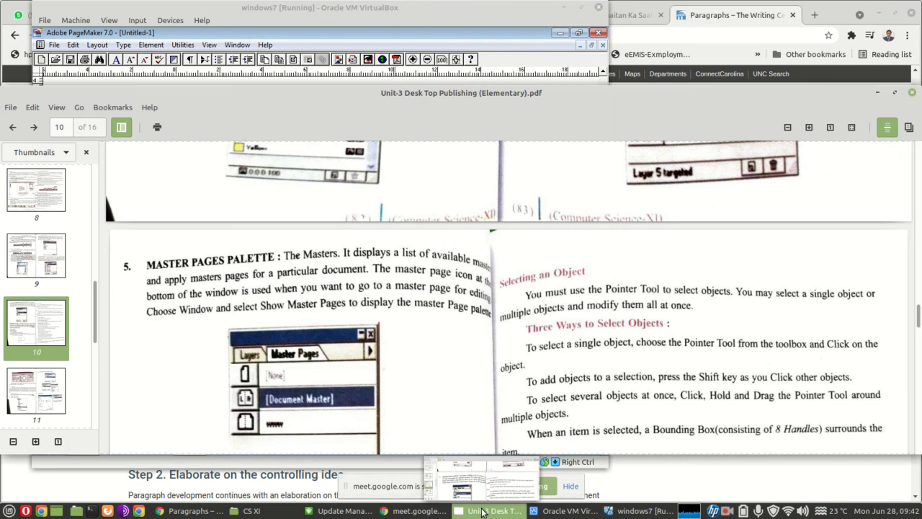
pyautogui.scroll(-4, 452, 369)
pyautogui.scroll(-5, 452, 370)
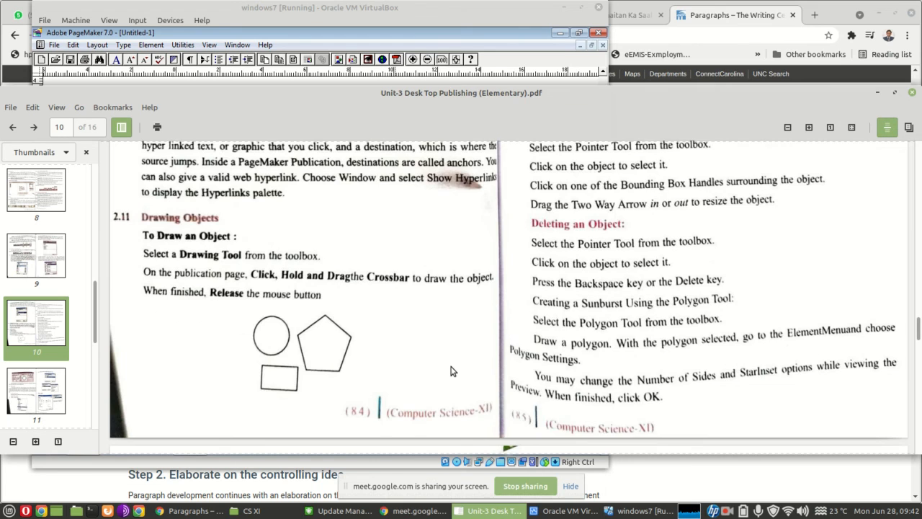
pyautogui.scroll(4, 452, 370)
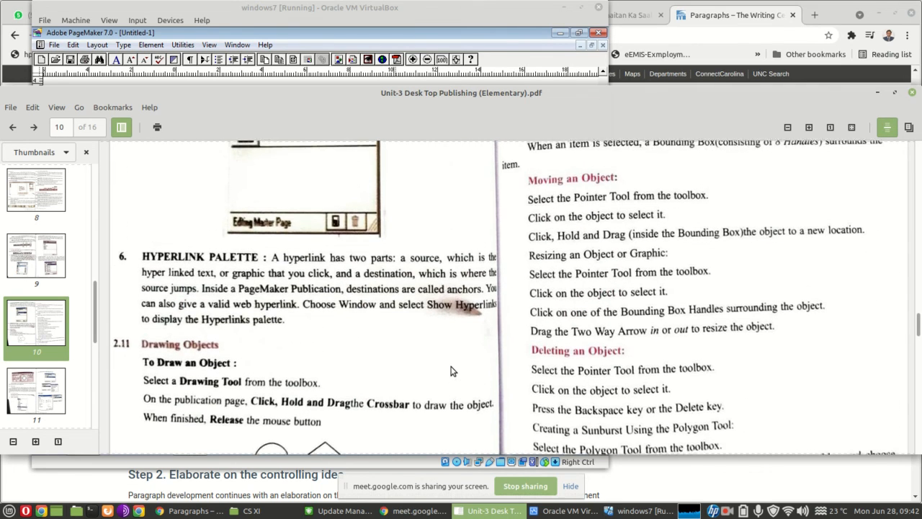
pyautogui.scroll(1, 453, 371)
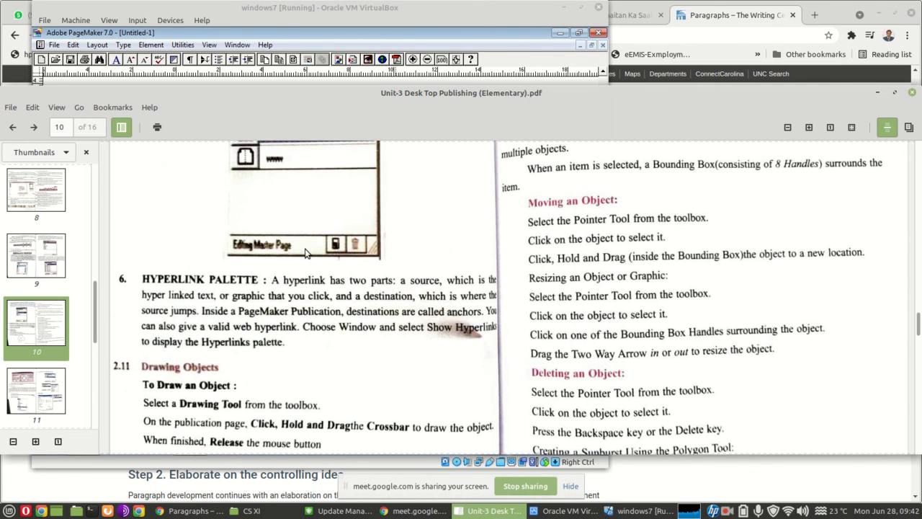
pyautogui.scroll(6, 305, 252)
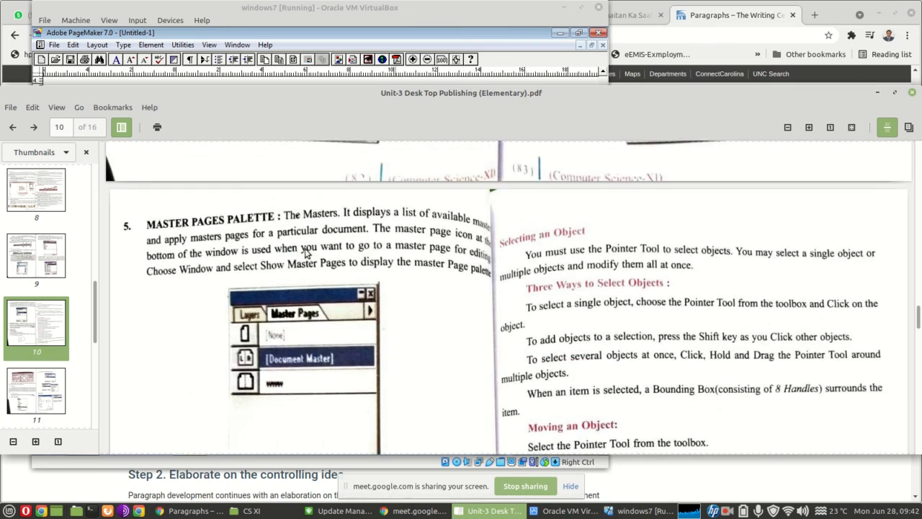
pyautogui.scroll(-6, 304, 253)
pyautogui.scroll(10, 305, 252)
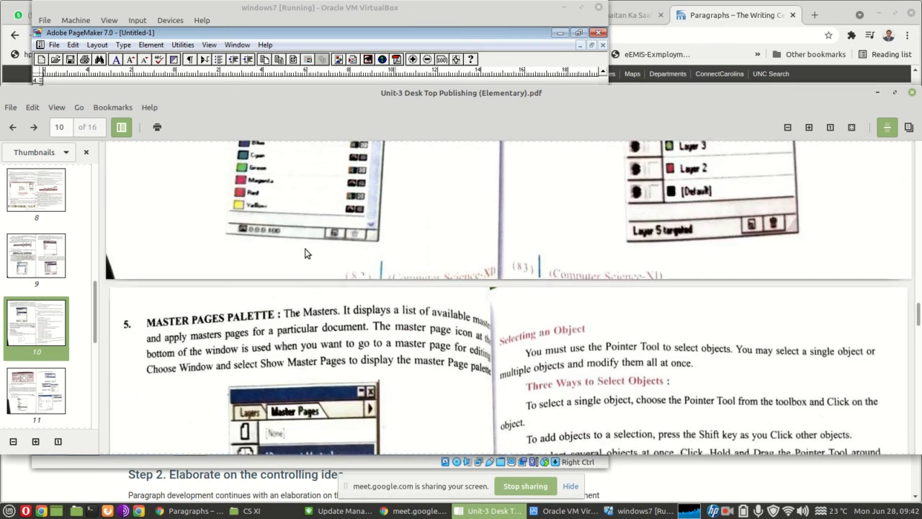
pyautogui.scroll(20, 305, 253)
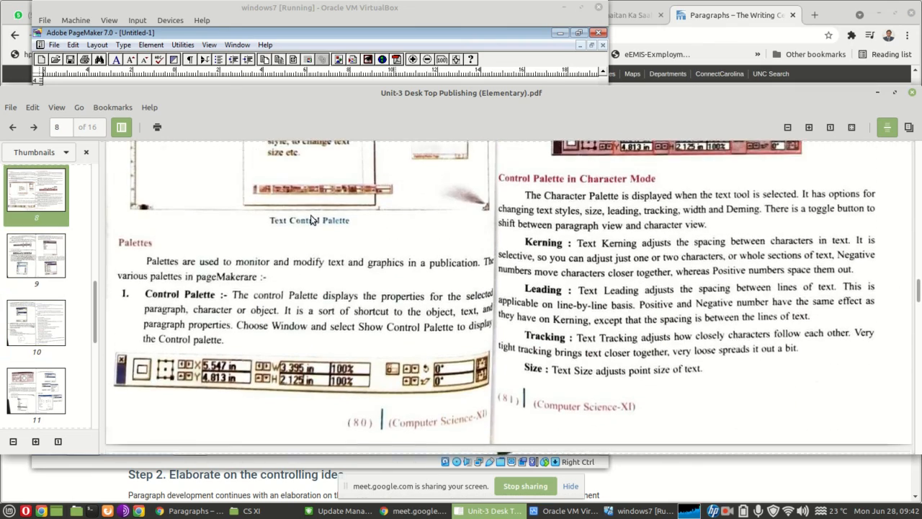
pyautogui.scroll(-20, 311, 175)
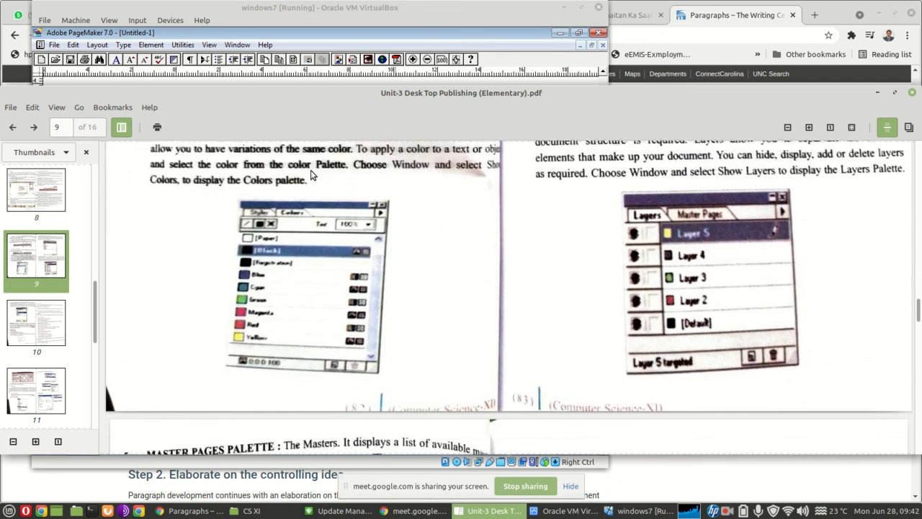
pyautogui.scroll(-5, 312, 175)
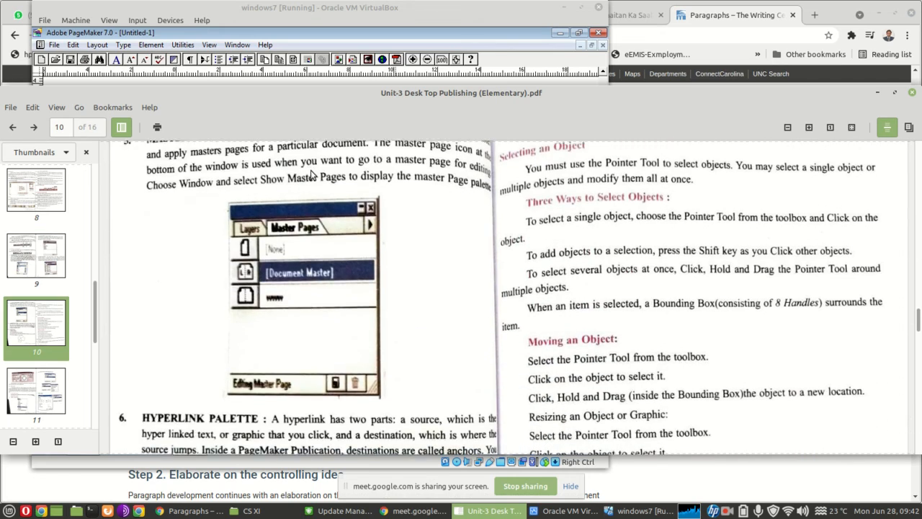
# Review the rest of the chapter PDF on polygon settings, master pages, headers and footers, column guides, saving and printing
pyautogui.scroll(-10, 310, 170)
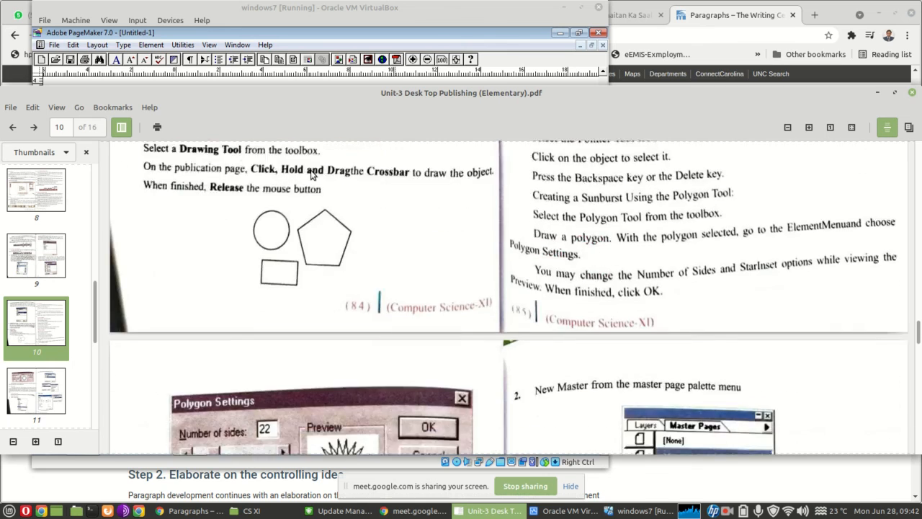
pyautogui.scroll(-5, 310, 170)
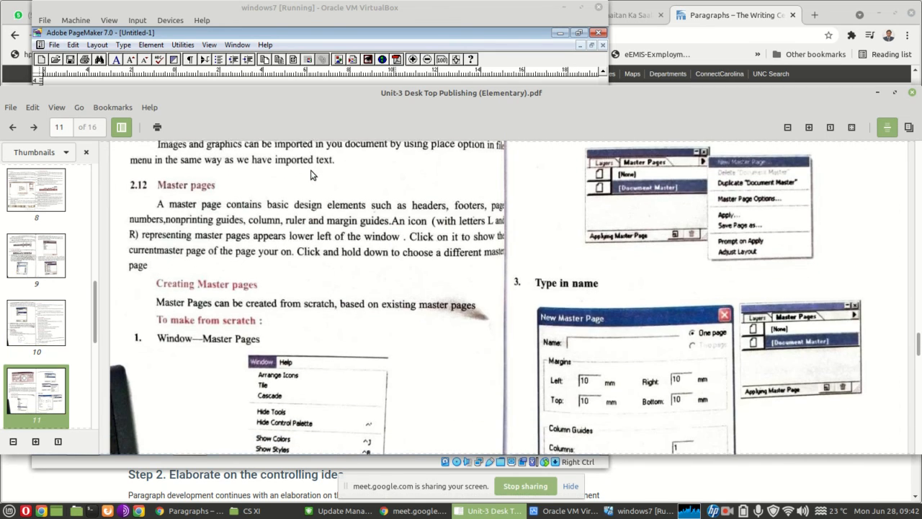
pyautogui.scroll(-8, 311, 175)
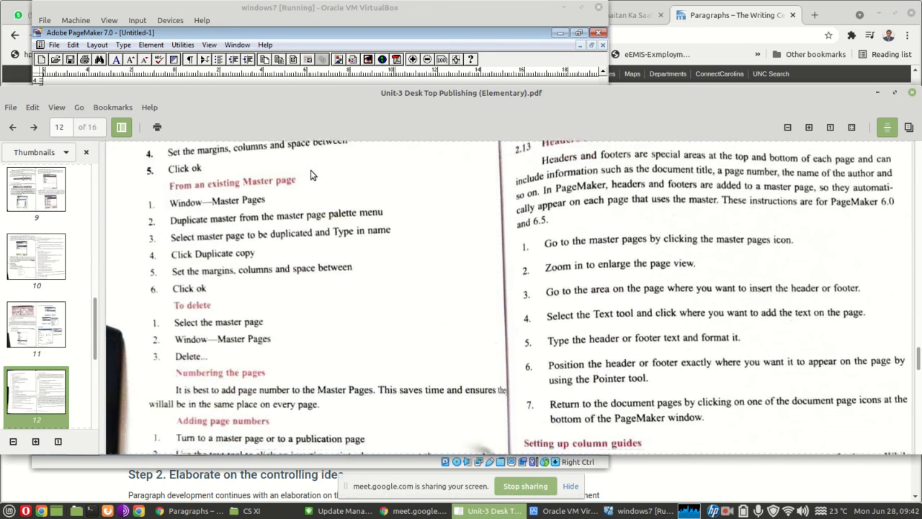
pyautogui.scroll(-8, 311, 175)
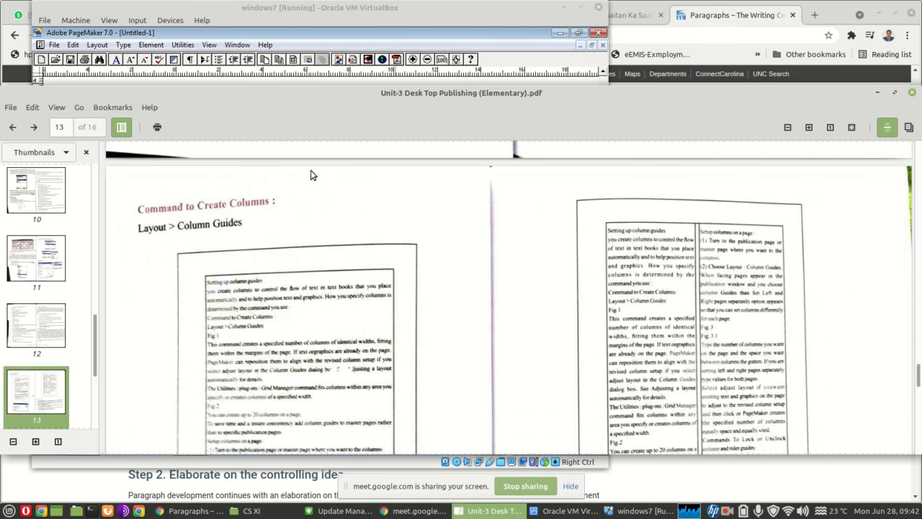
pyautogui.scroll(-2, 311, 175)
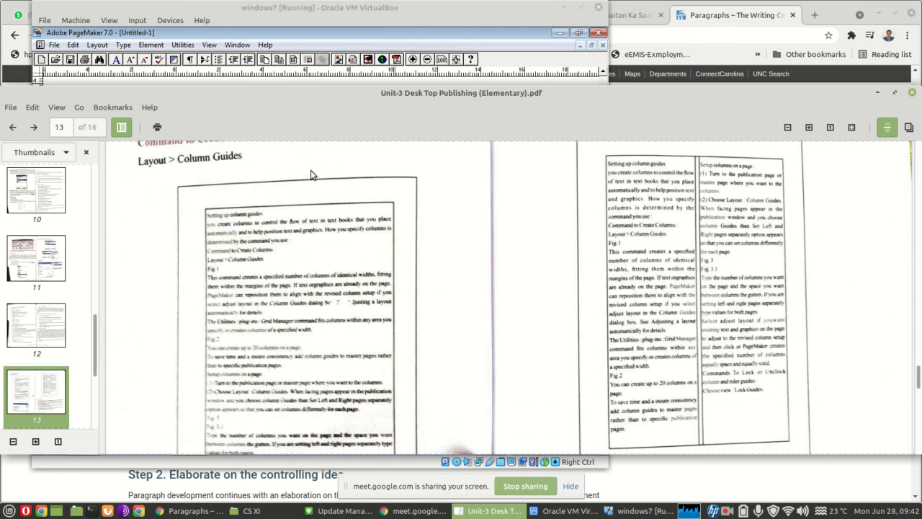
pyautogui.scroll(9, 312, 175)
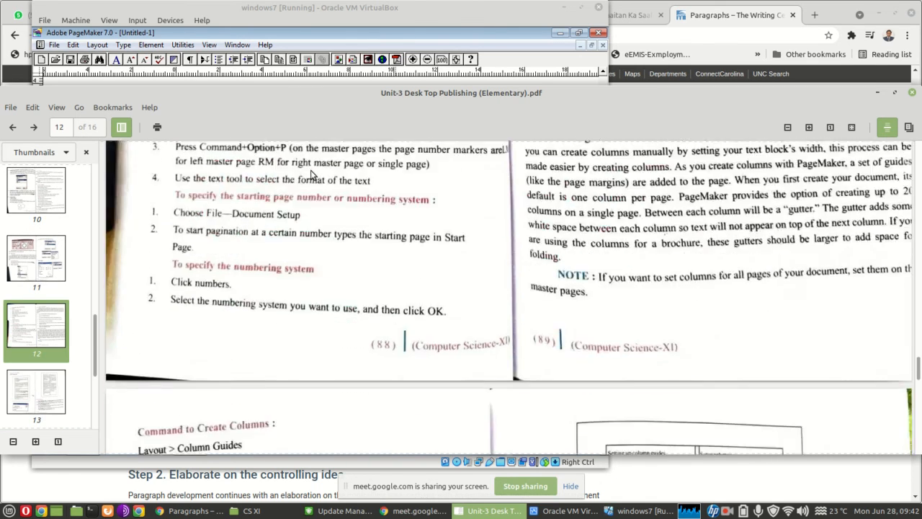
pyautogui.scroll(-12, 311, 175)
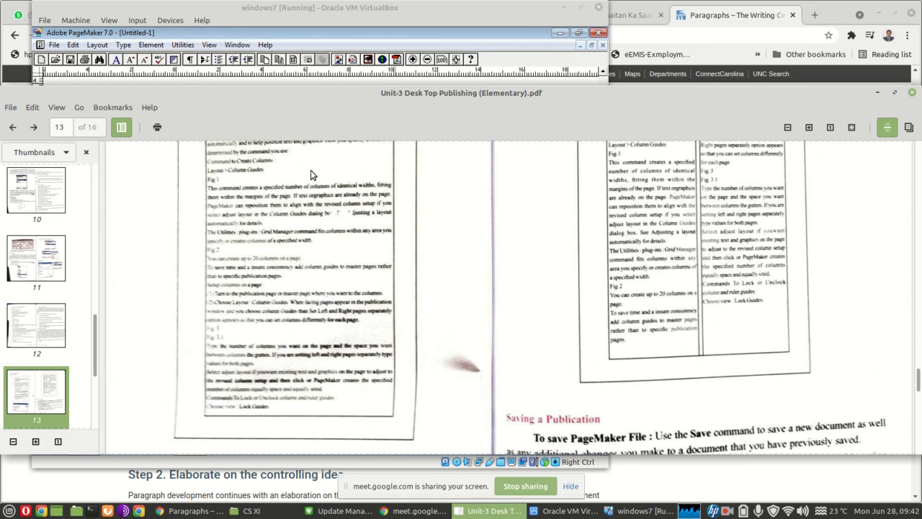
pyautogui.scroll(-10, 311, 175)
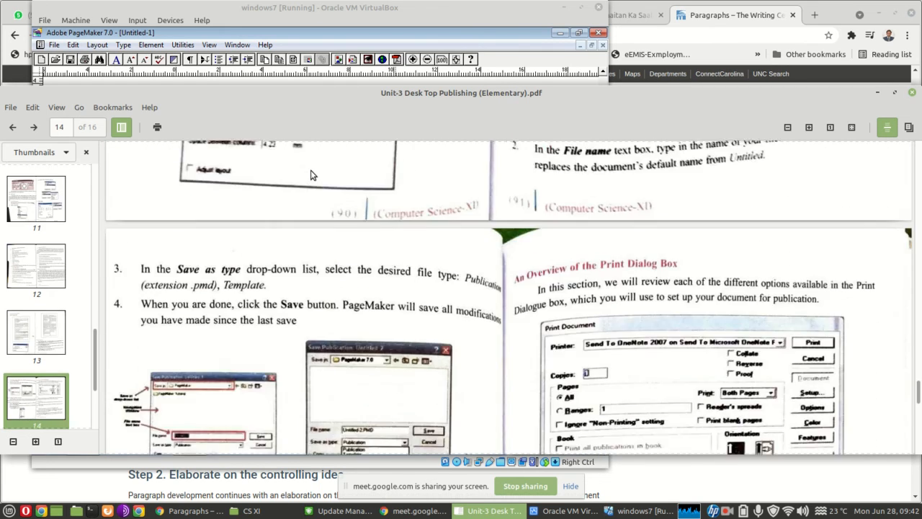
pyautogui.scroll(-15, 312, 175)
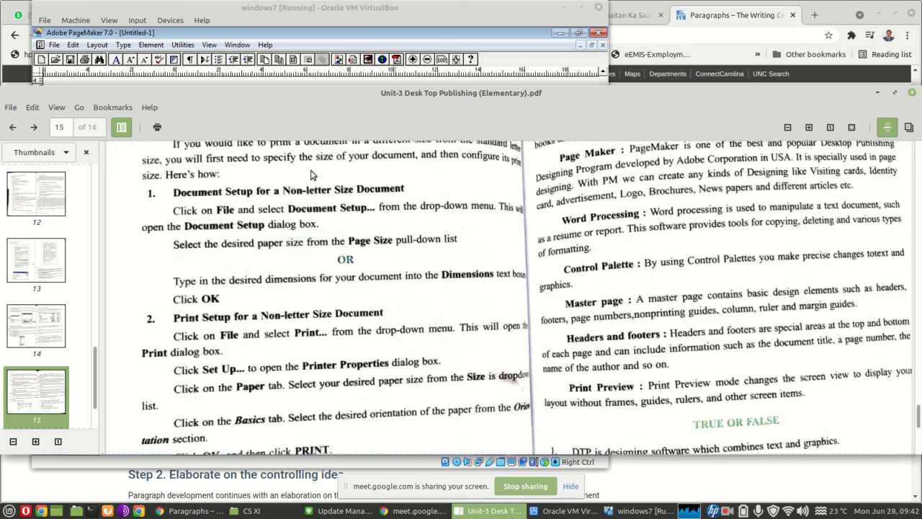
pyautogui.scroll(20, 312, 175)
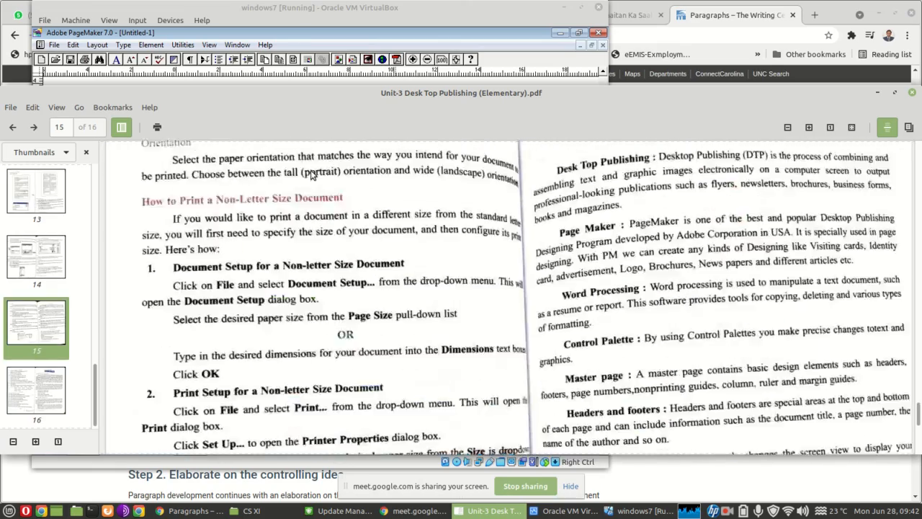
pyautogui.scroll(5, 311, 175)
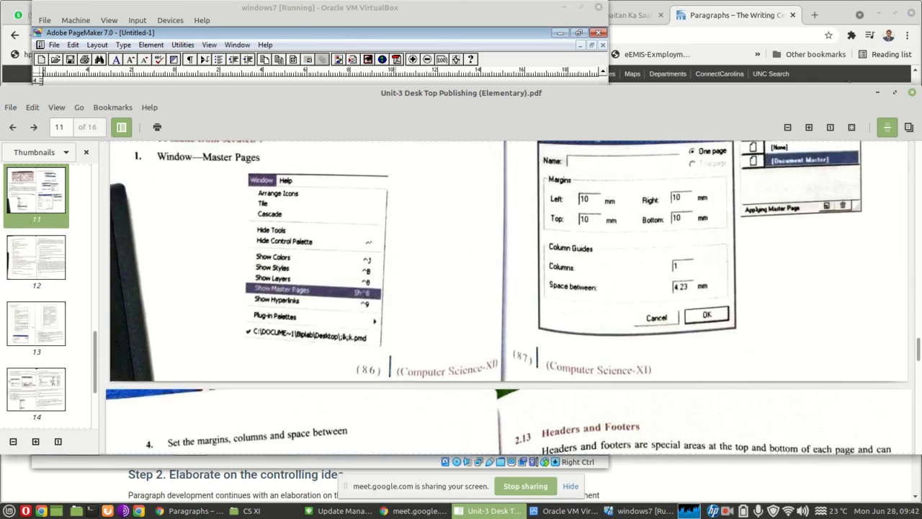
# Close the chapter PDF and power off the windows7 virtual machine
pyautogui.click(912, 94)
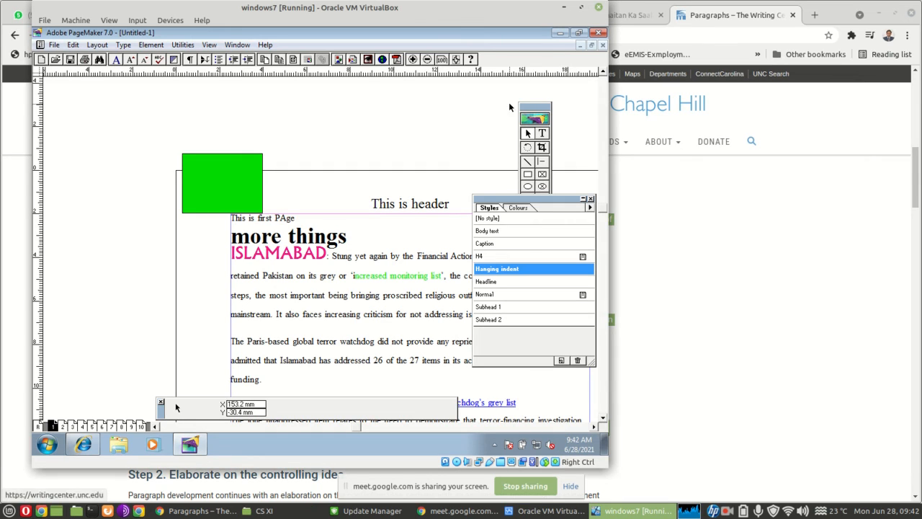
pyautogui.click(597, 8)
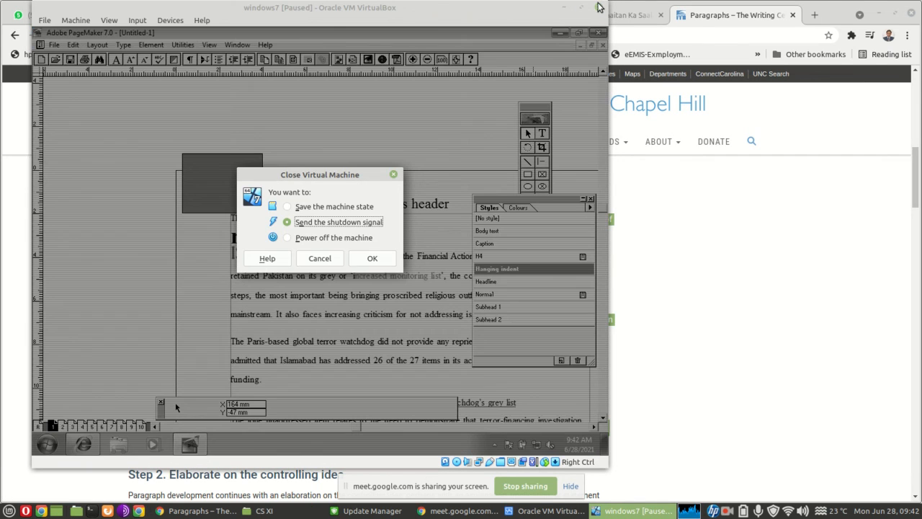
pyautogui.click(290, 240)
pyautogui.click(372, 259)
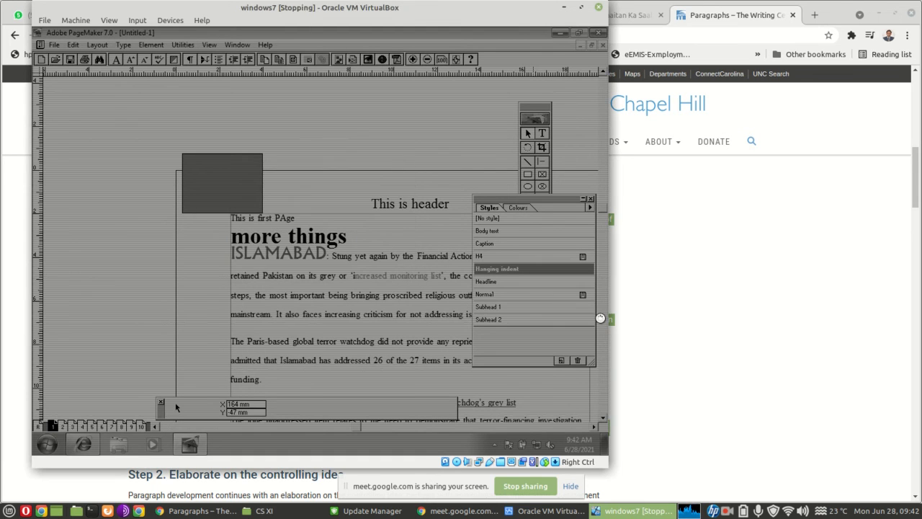